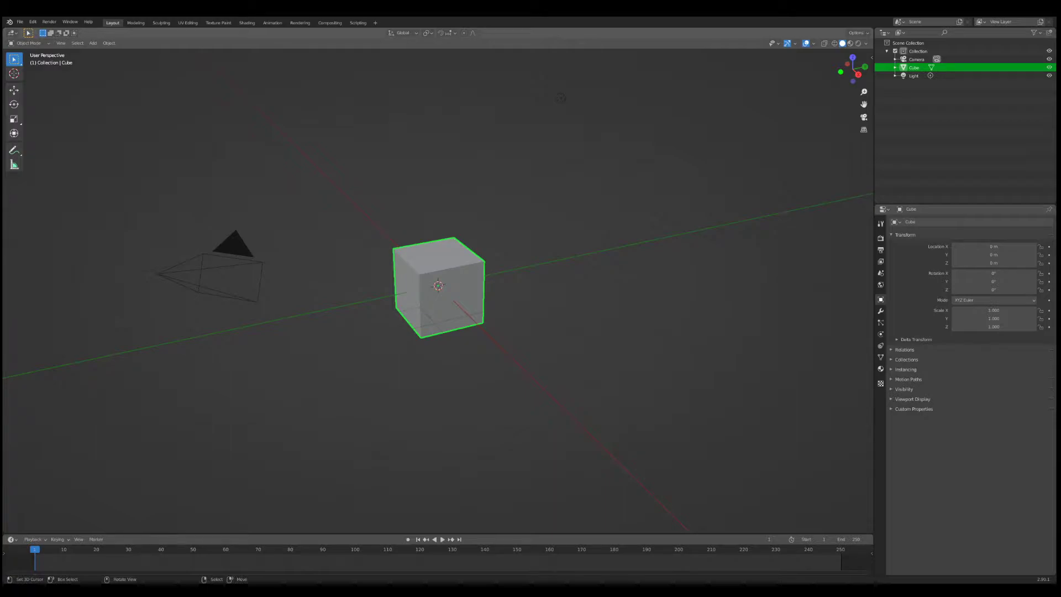
- Duplicate the default cube and place the copy farther along the Y axis
middle_click_drag(442, 321, 479, 346)
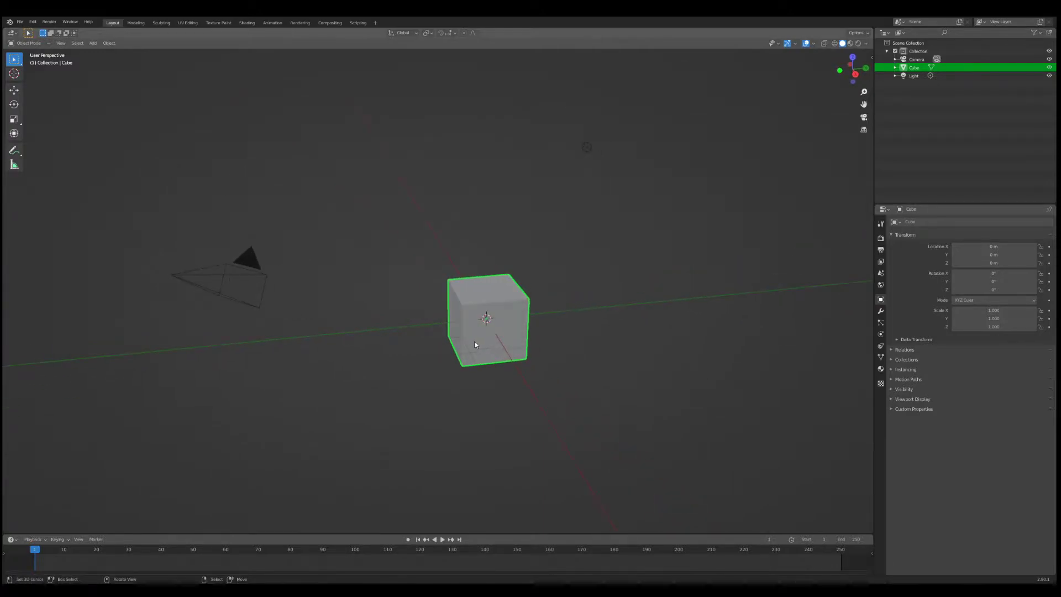
key("shift+d")
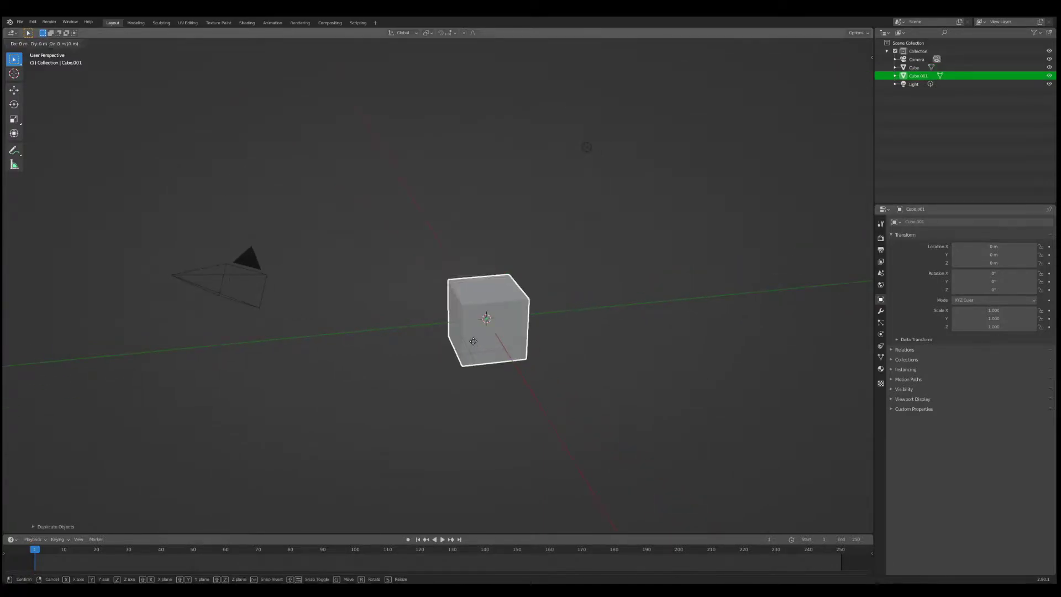
key("y")
left_click(645, 332)
- Move the original cube back along X and slide the duplicate back along Y to about 0.3 m
left_click(508, 346)
key("g")
key("x")
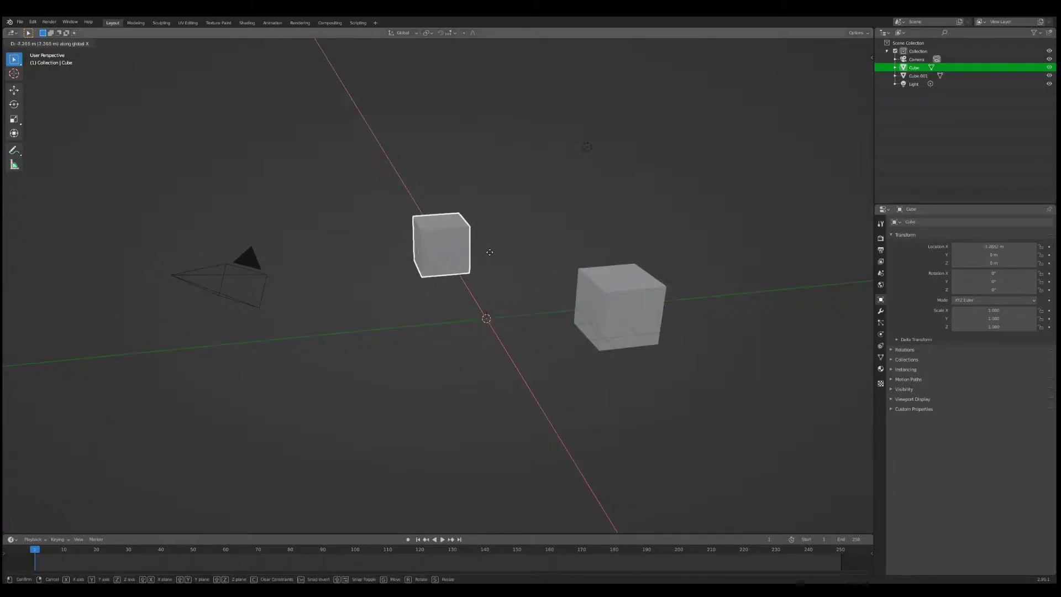
left_click(490, 252)
left_click(632, 312)
key("g")
key("y")
left_click(518, 319)
- Enable the Screencast Keys display in the viewport
key("n")
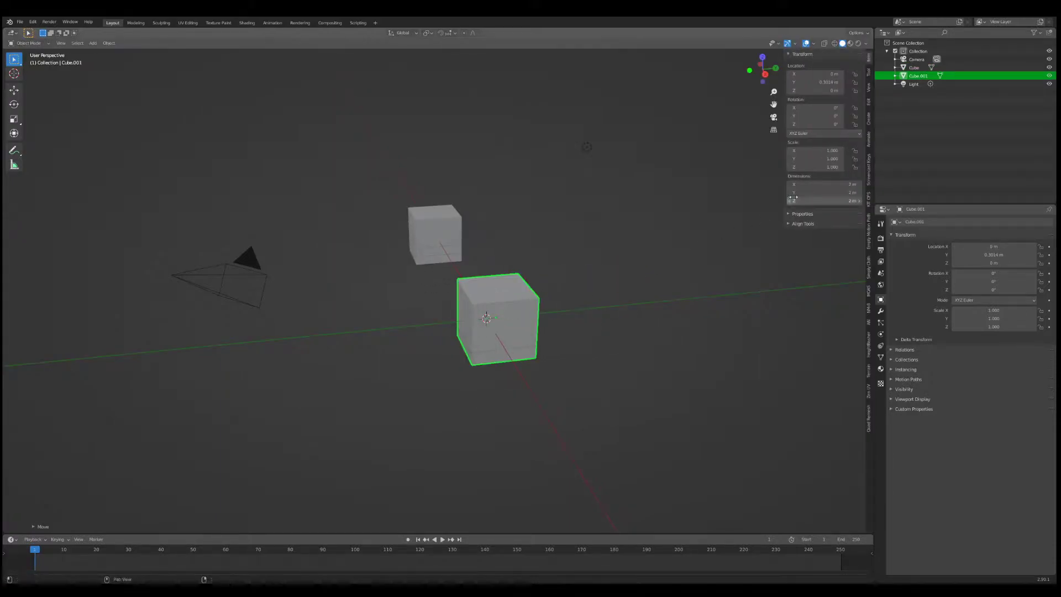
left_click(867, 168)
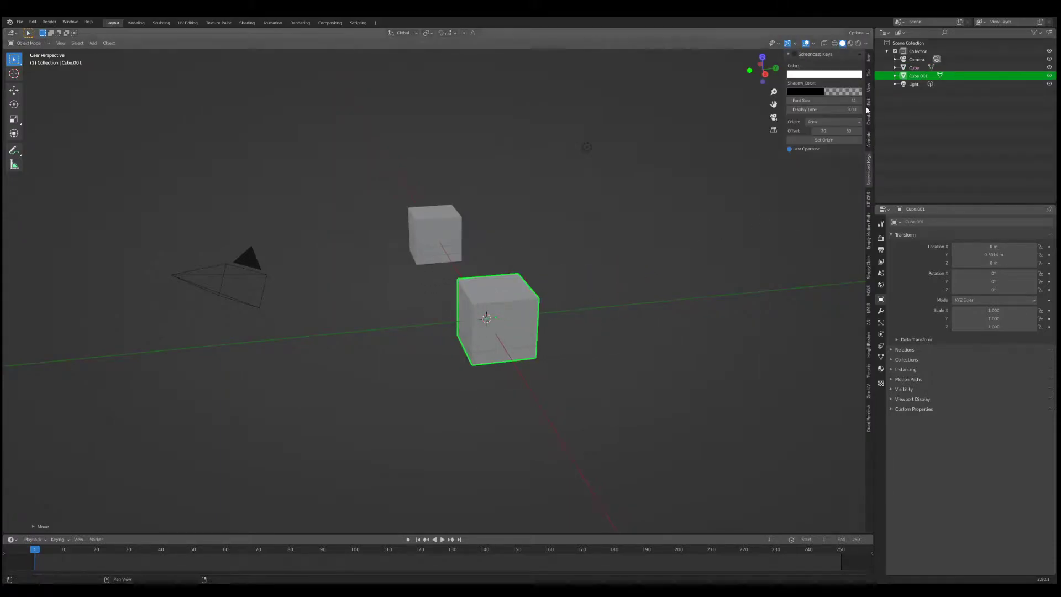
left_click(795, 55)
middle_click_drag(276, 387, 260, 378)
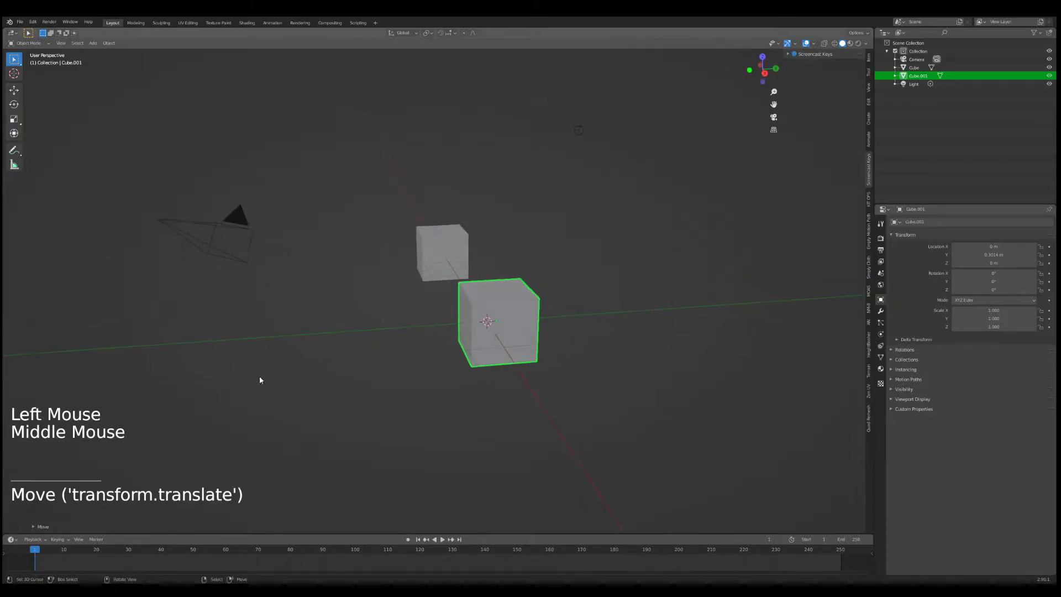
- Delete the rear cube and duplicate the remaining one, placing the copy along Y at about 7.36 m
right_click(447, 287)
key("Delete")
right_click(492, 306)
key("shift+d")
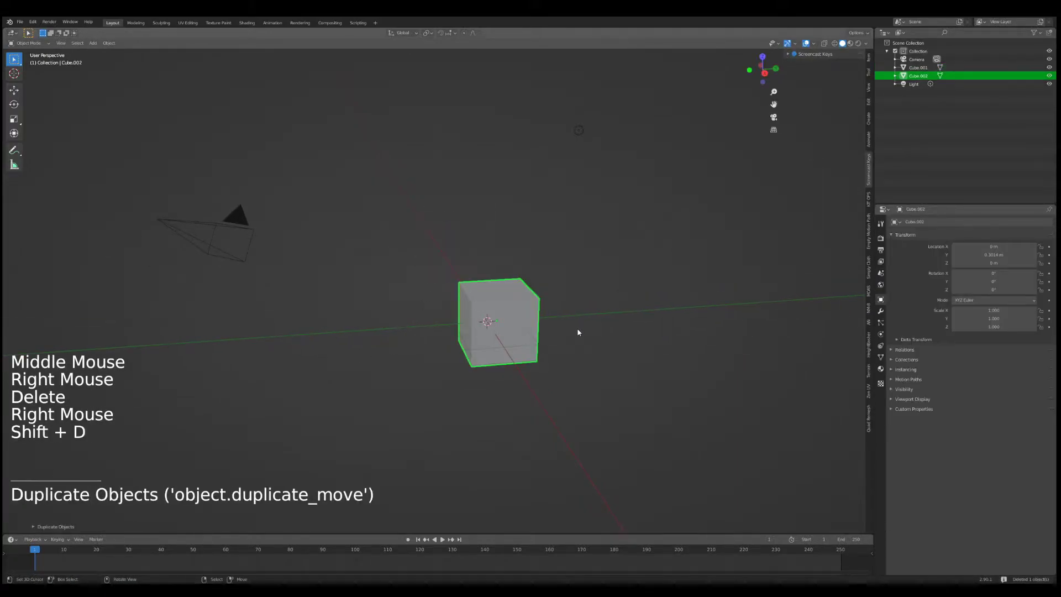
key("g")
key("x")
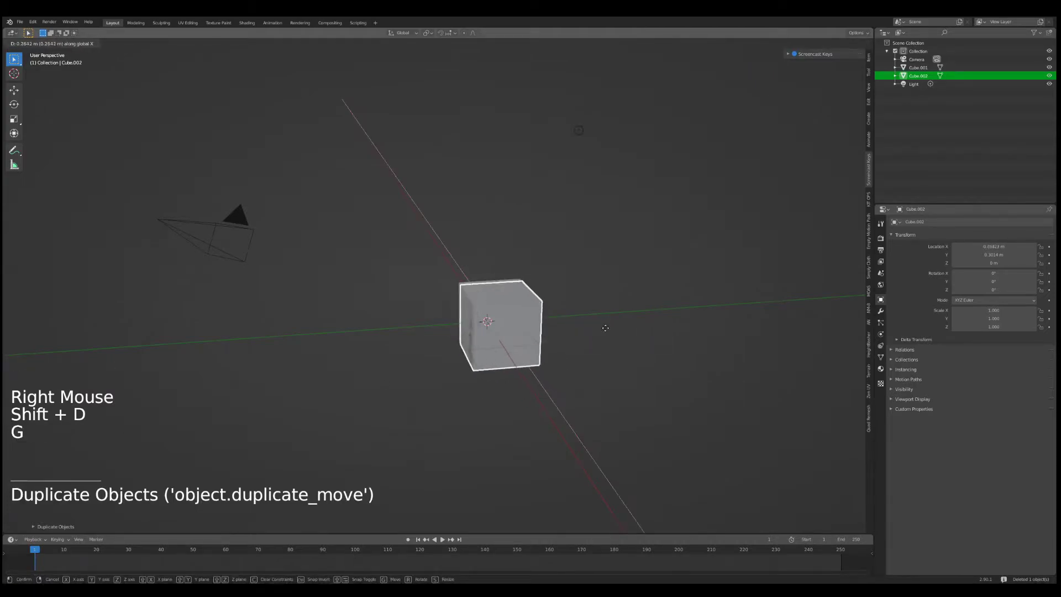
right_click(604, 328)
key("g")
key("y")
left_click(666, 324)
- Move the cube nearest the world origin into a new collection named Parts
middle_click_drag(666, 323, 610, 260, "shift")
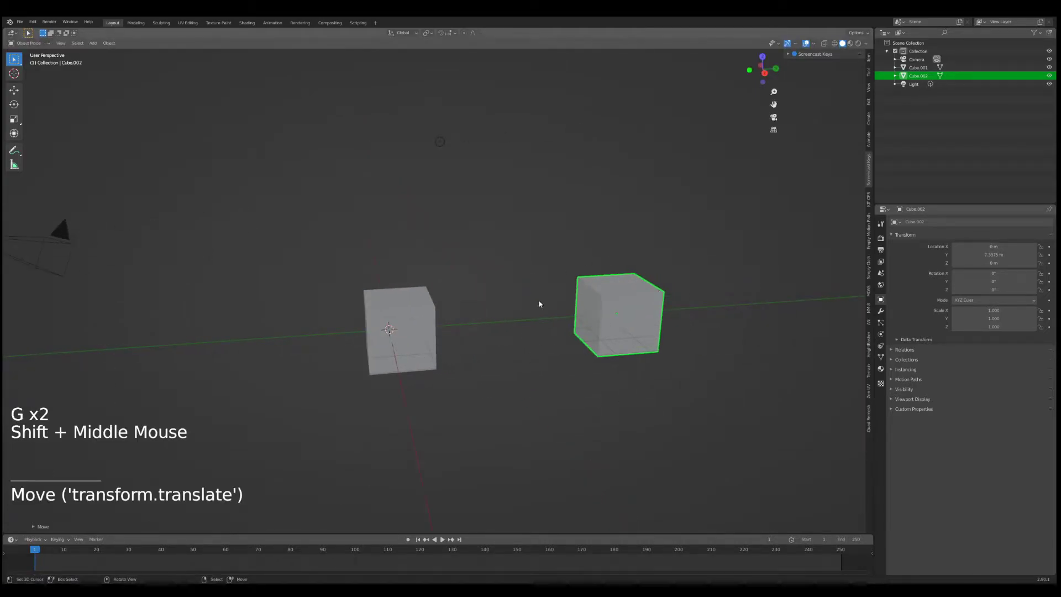
middle_click_drag(567, 320, 529, 330, "shift")
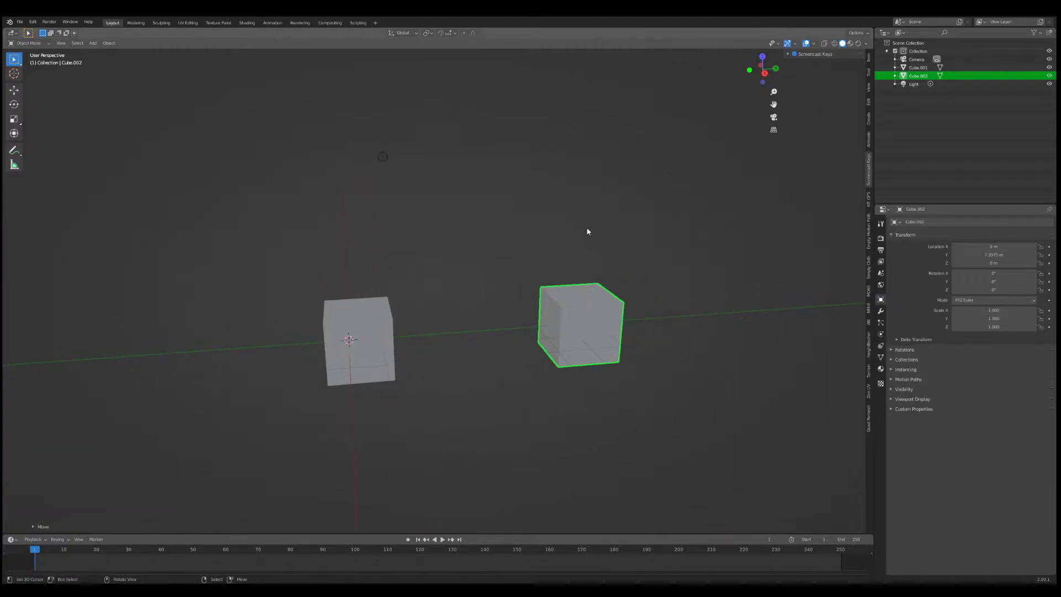
middle_click_drag(647, 218, 444, 359)
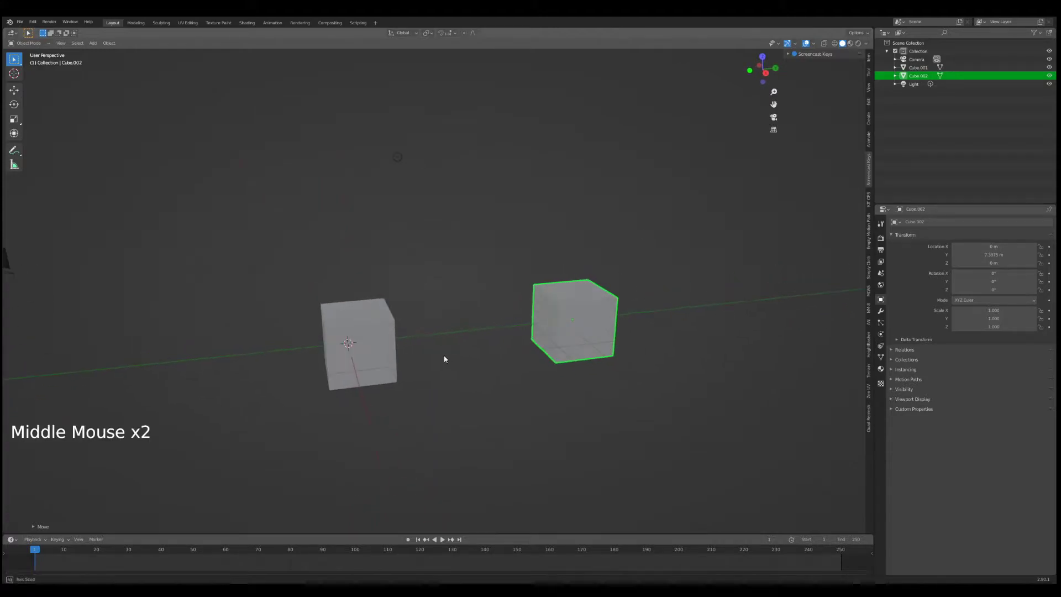
right_click(367, 342)
key("m")
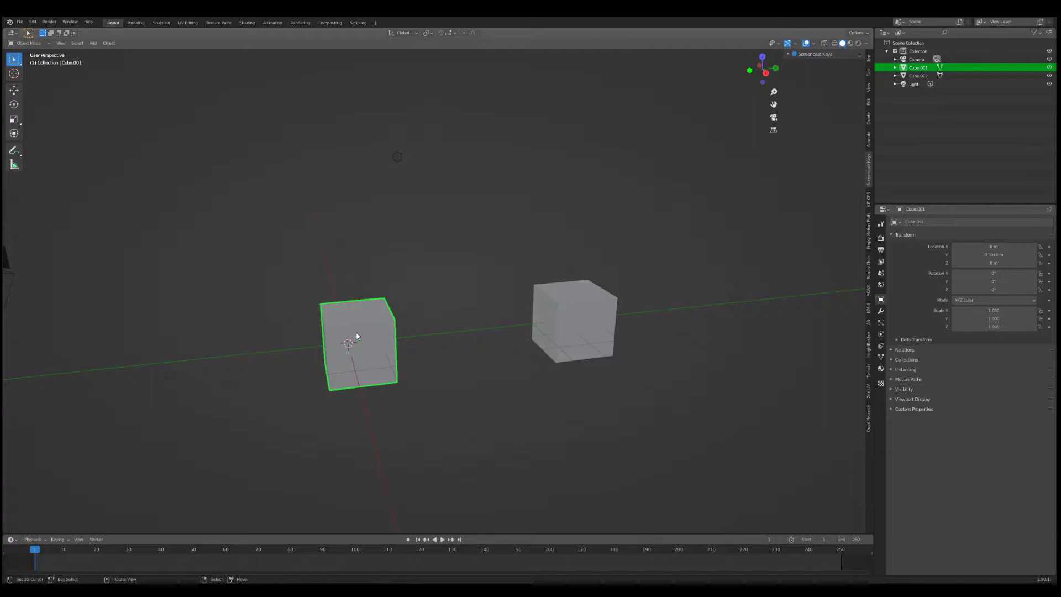
key("m")
left_click(357, 333)
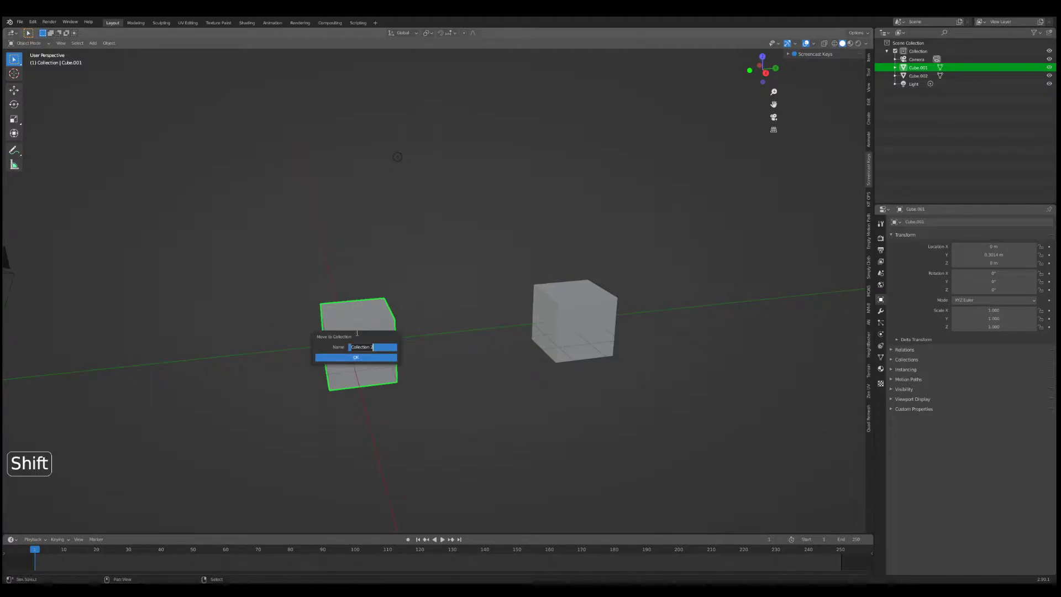
type("Parts")
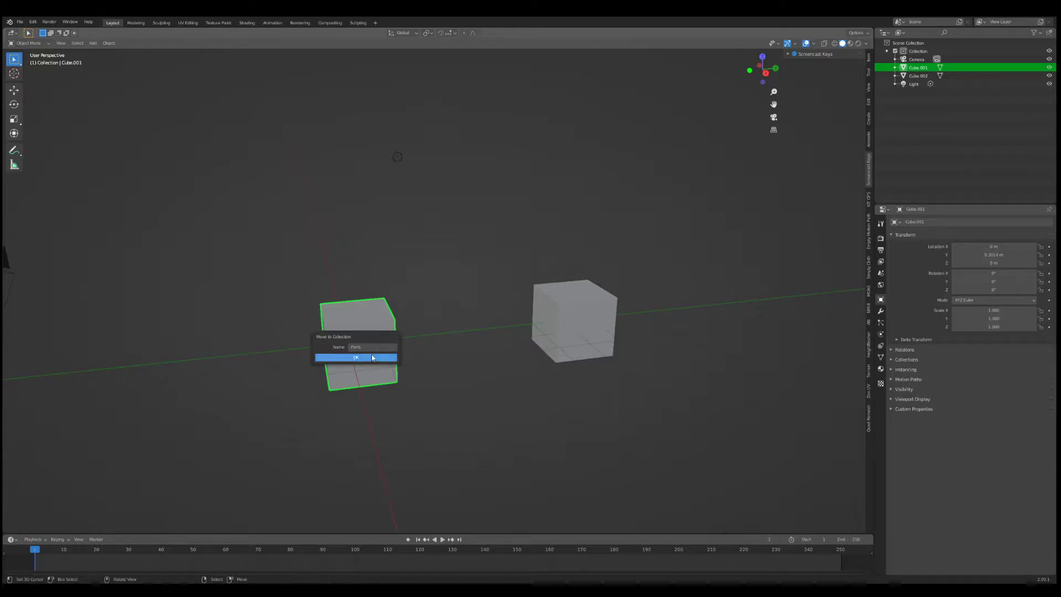
left_click(366, 357)
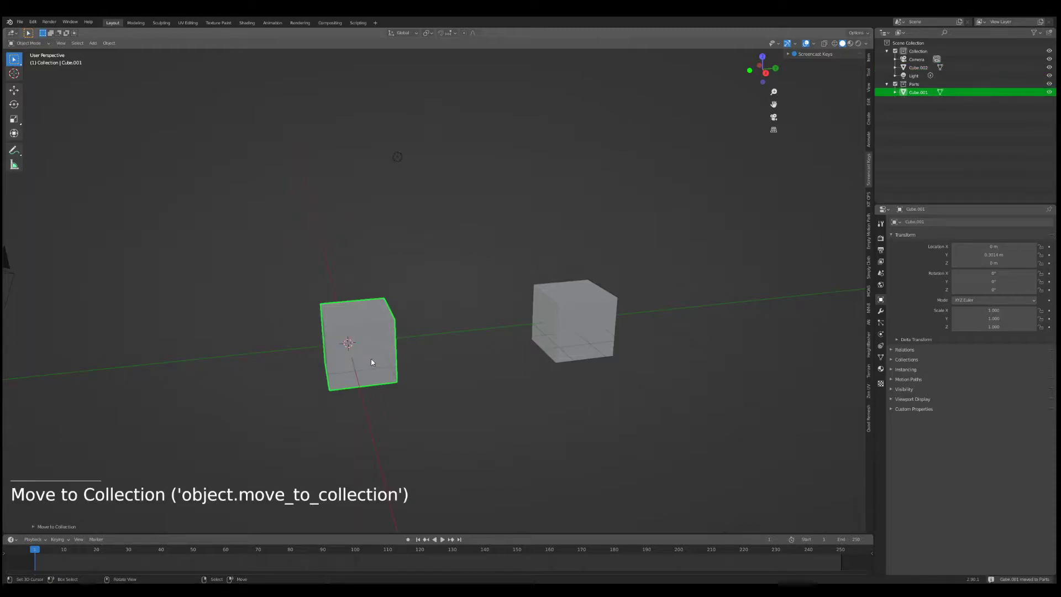
- Rename the cube in the original collection to Base
left_click(916, 67)
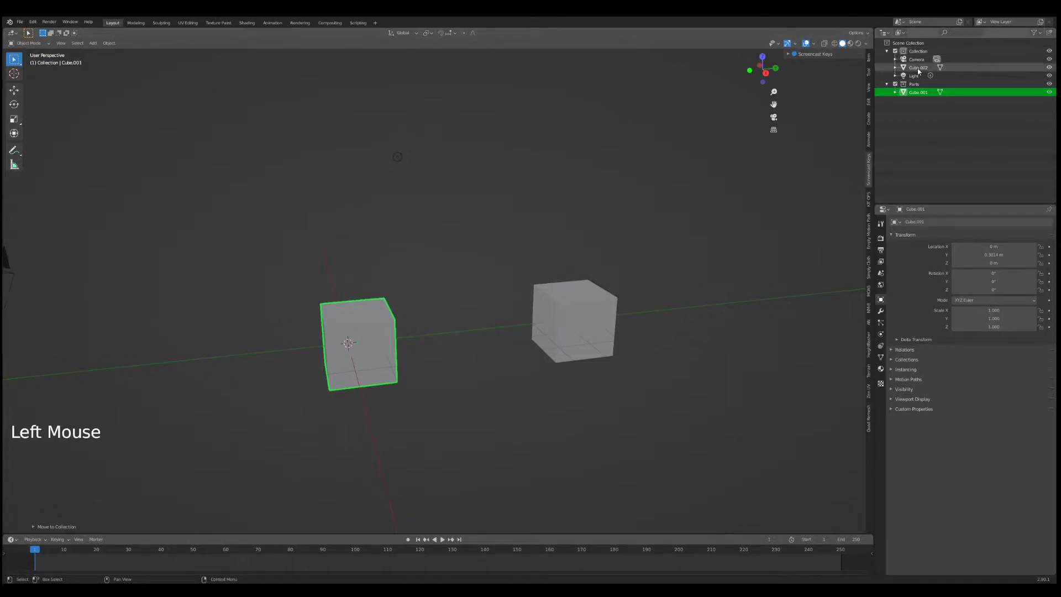
double_click(916, 68)
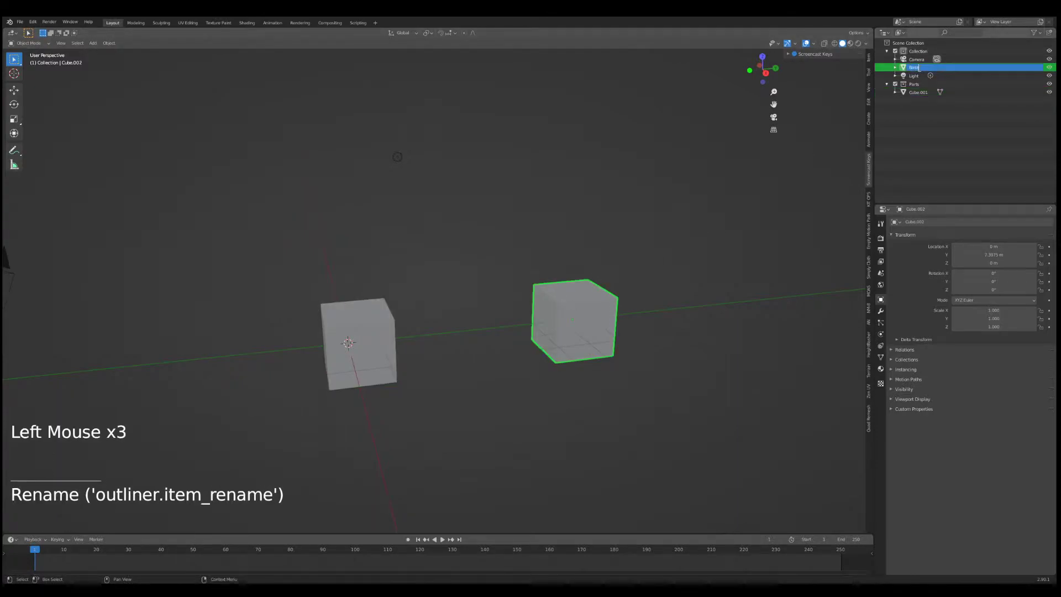
type("Base")
key("Return")
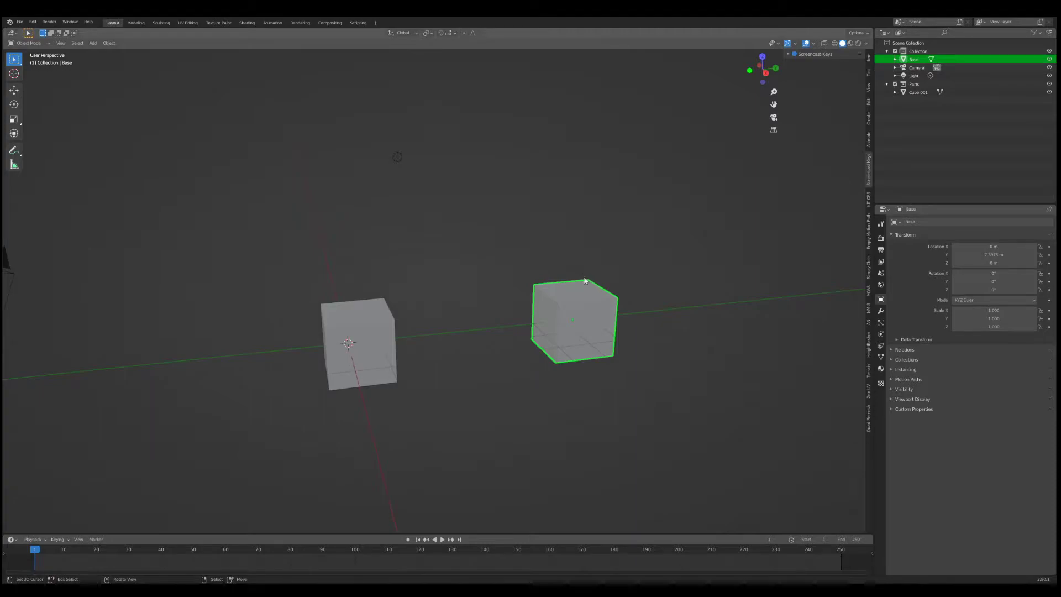
- Rename the cube in the Parts collection to Part_
left_click(918, 92)
double_click(918, 92)
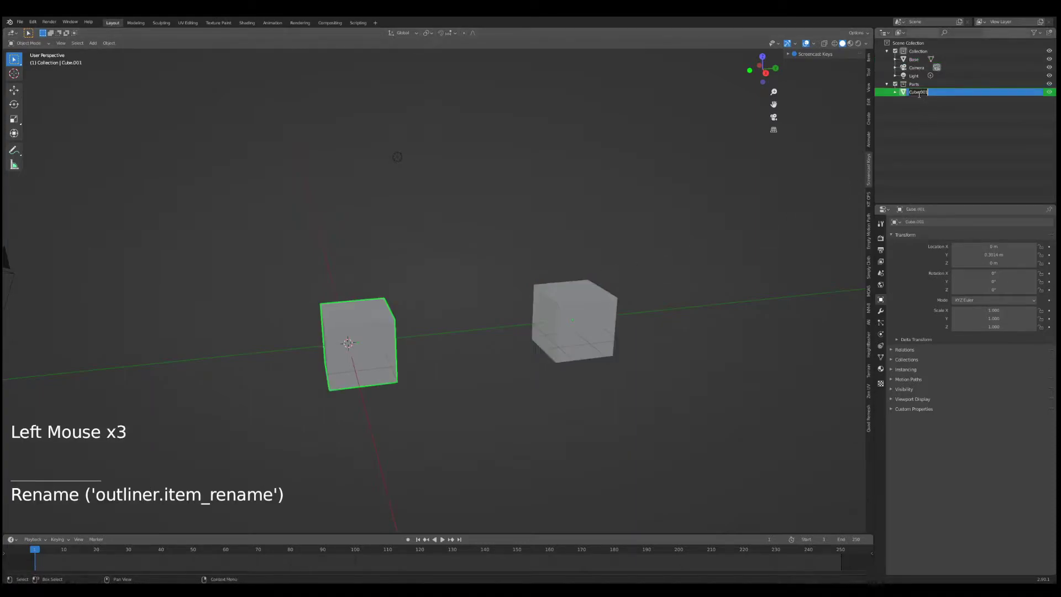
type("Pi")
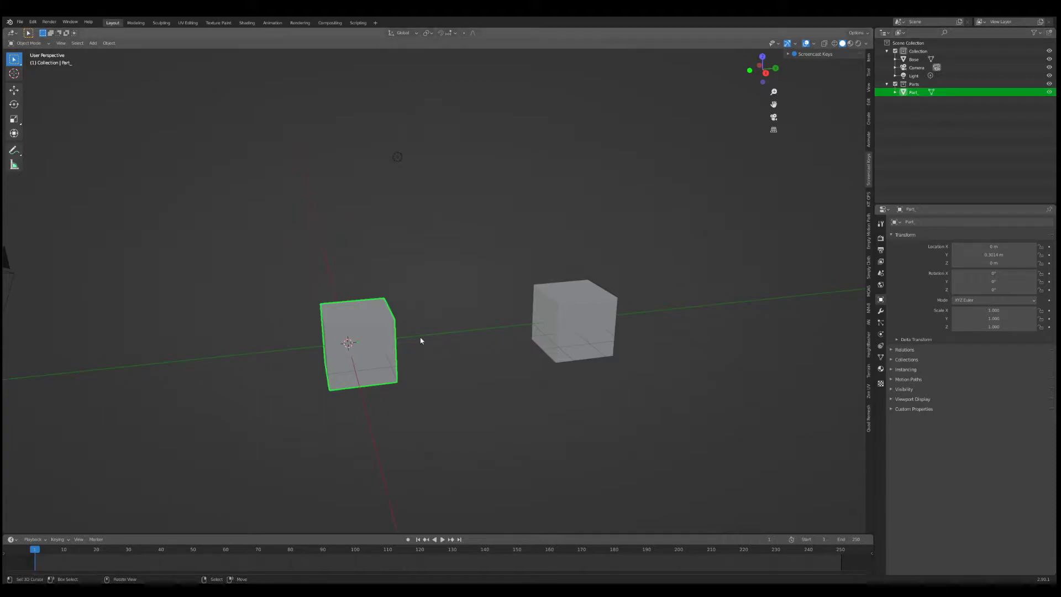
- Scale the Base cube along Z to about 2.8 to make a tall block
right_click(573, 314)
mouse_move(573, 313)
middle_mouse_down()
mouse_move(585, 300)
mouse_move(531, 310)
mouse_move(577, 325)
middle_mouse_up()
key("s")
key("z")
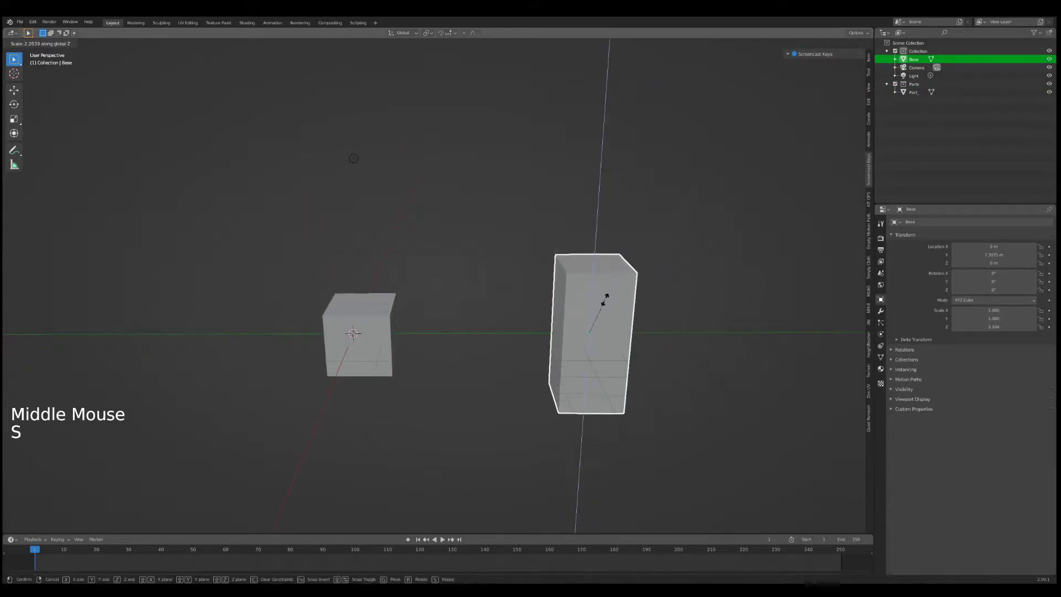
left_click(613, 294)
key("s")
key("z")
left_click(635, 298)
- In Edit Mode, lower the two vertices of one top edge of Base along Z to form a sloped top
middle_click_drag(634, 299, 550, 298)
key("ctrl+Tab")
key("ctrl+Tab")
key("Tab")
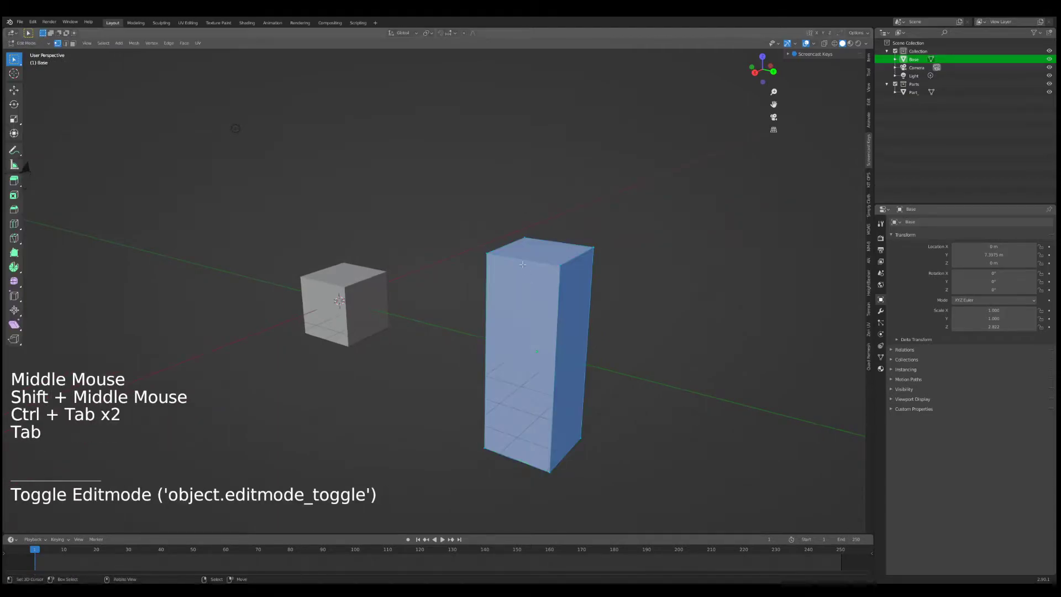
right_click(517, 258)
right_click(488, 255)
right_click(561, 266)
key("g")
key("z")
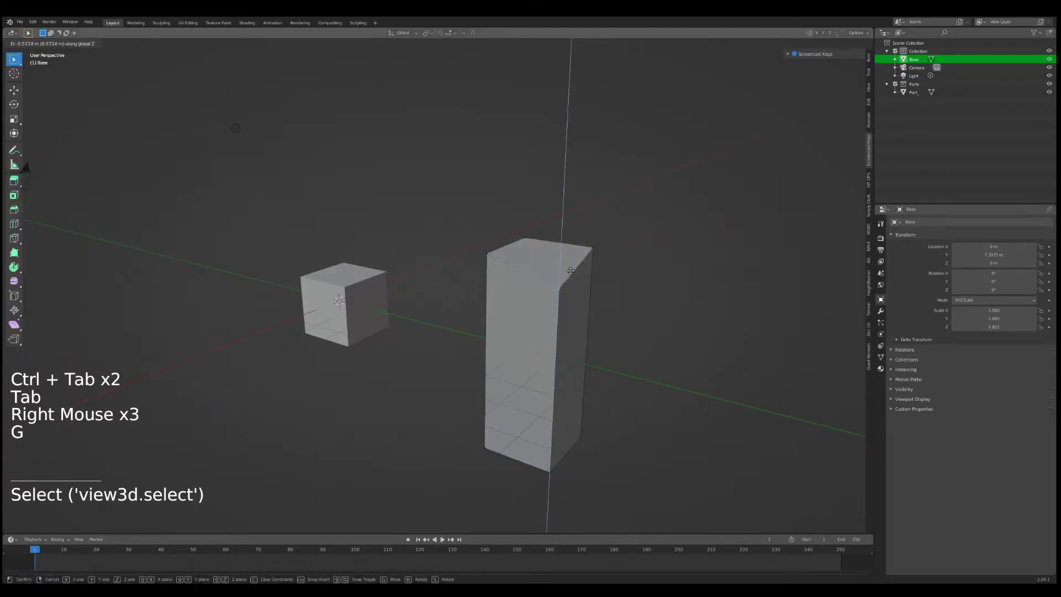
right_click(569, 275)
right_click(482, 258, "shift")
key("g")
key("z")
left_click(483, 303)
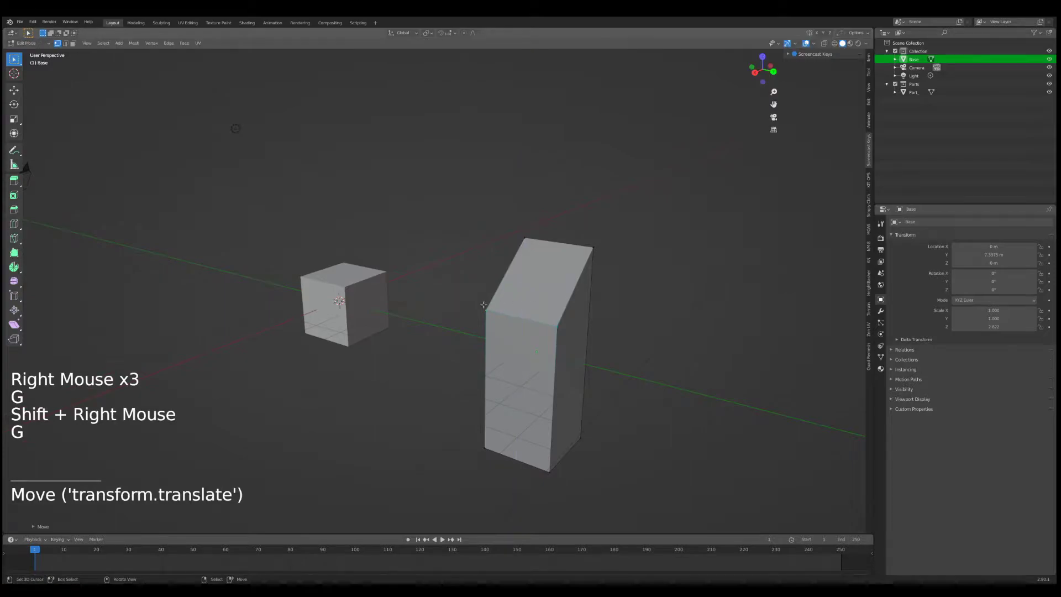
- Add a loop cut down the middle of the block and raise its two top vertices along Z
middle_click_drag(484, 303, 542, 293)
key("ctrl+r")
left_click(525, 266)
right_click(523, 253)
right_click(519, 251)
right_click(569, 250, "shift")
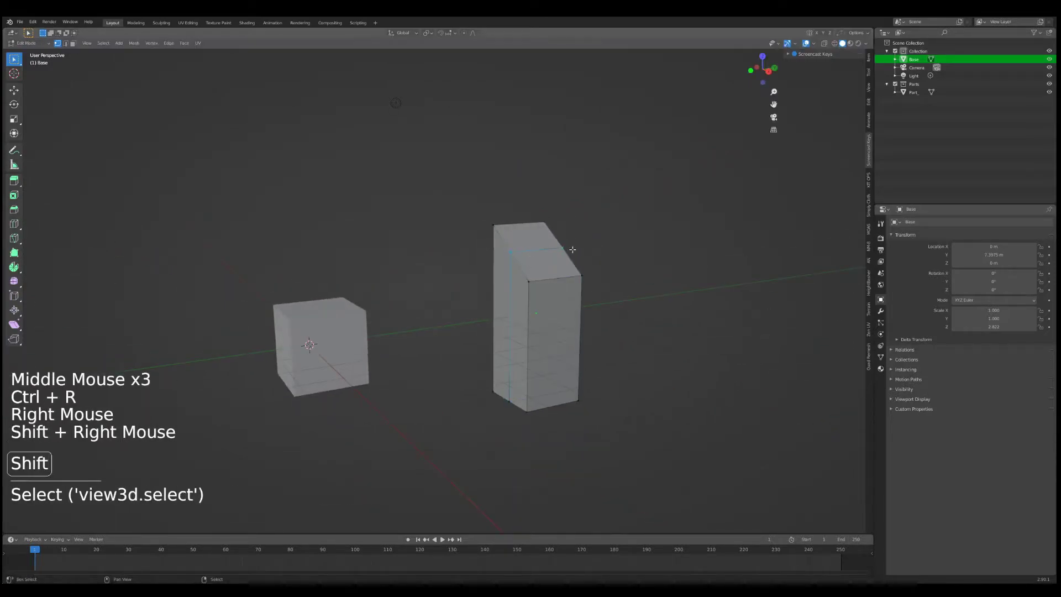
key("g")
key("z")
left_click(580, 240)
- Inset the steep sloped face at the front of the Base block
middle_click_drag(581, 240, 497, 296)
mouse_move(497, 296)
middle_mouse_down()
mouse_move(484, 305)
mouse_move(494, 291)
middle_mouse_up()
scroll(481, 307, "down", 4)
scroll(483, 305, "up", 2)
mouse_move(493, 291)
middle_mouse_down("shift")
mouse_move(500, 298)
mouse_move(486, 301)
middle_mouse_up("shift")
scroll(495, 289, "up", 3)
key("ctrl+Tab")
left_click(470, 269)
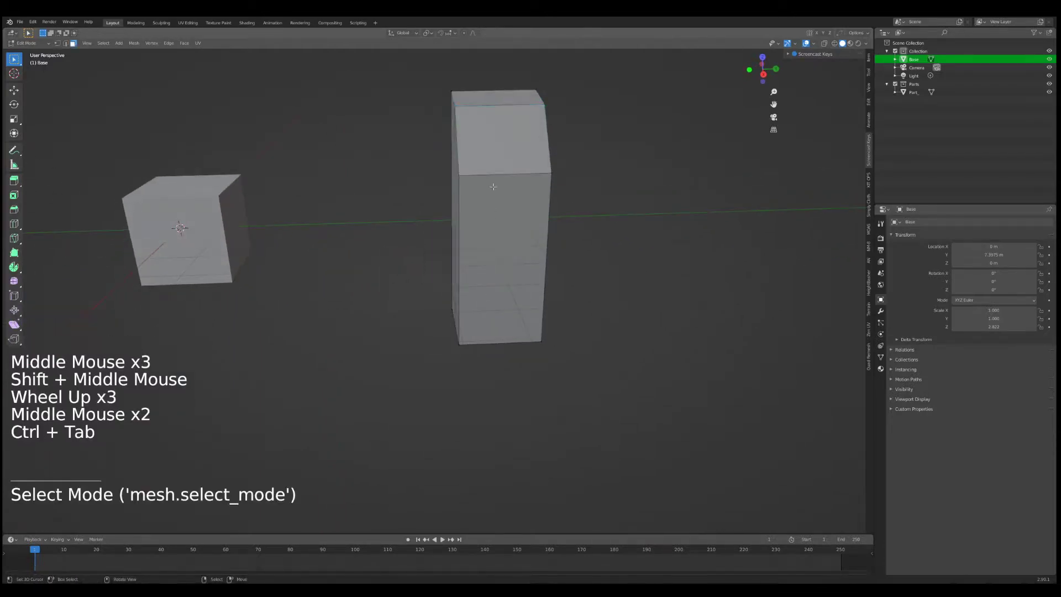
right_click(493, 163)
middle_click_drag(493, 163, 507, 218, "shift")
key("i")
left_click(592, 227)
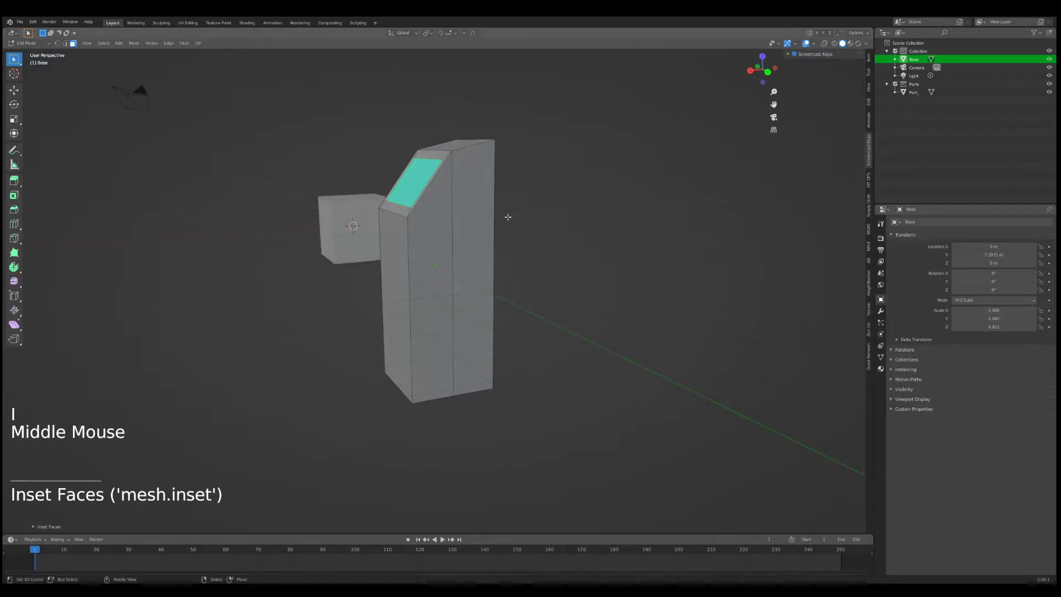
- Extrude the inset sloped face slightly outward along its normals to form a raised panel
key("alt+e")
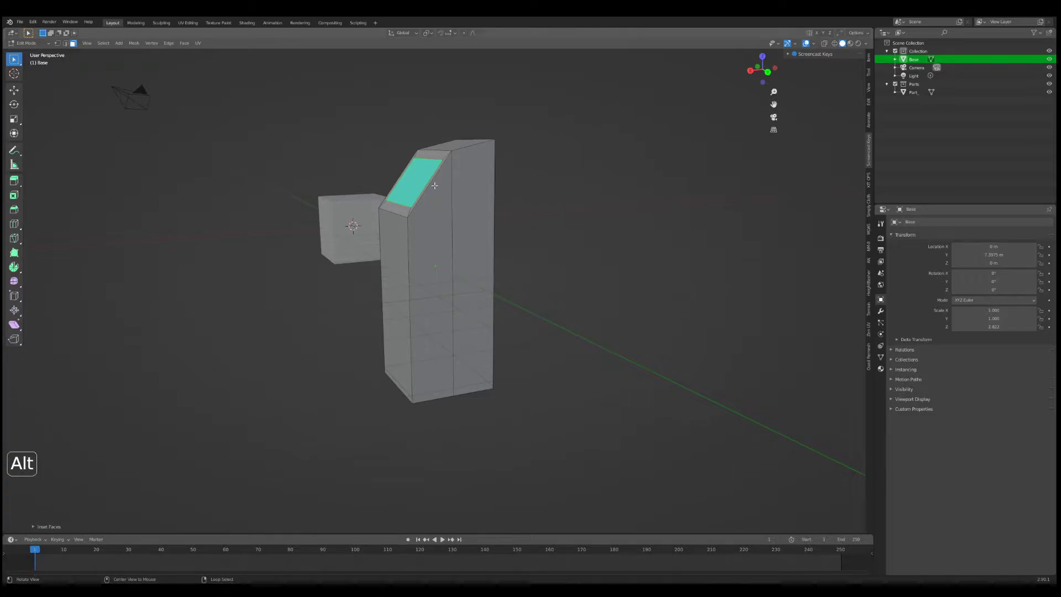
key("alt+e")
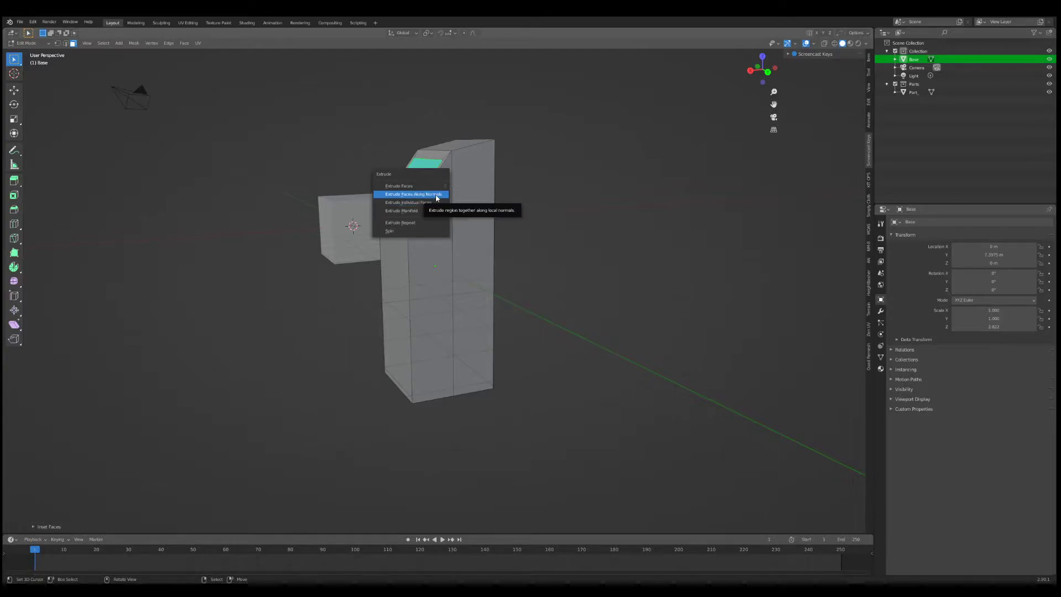
left_click(439, 203)
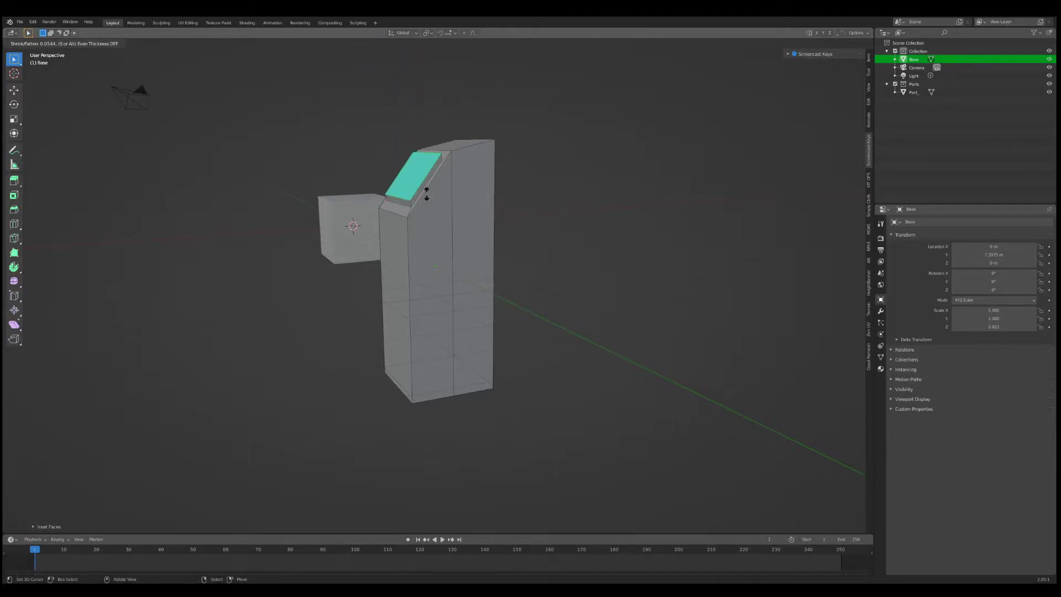
left_click(426, 193)
- Bevel the upper edge of the raised panel on the sloped face
middle_click_drag(426, 193, 386, 221)
mouse_move(387, 221)
middle_mouse_down("shift")
mouse_move(360, 245)
mouse_move(354, 210)
mouse_move(387, 221)
middle_mouse_up("shift")
scroll(360, 245, "up", 2)
scroll(360, 245, "up", 1)
middle_click_drag(386, 221, 420, 202, "shift")
right_click(446, 210)
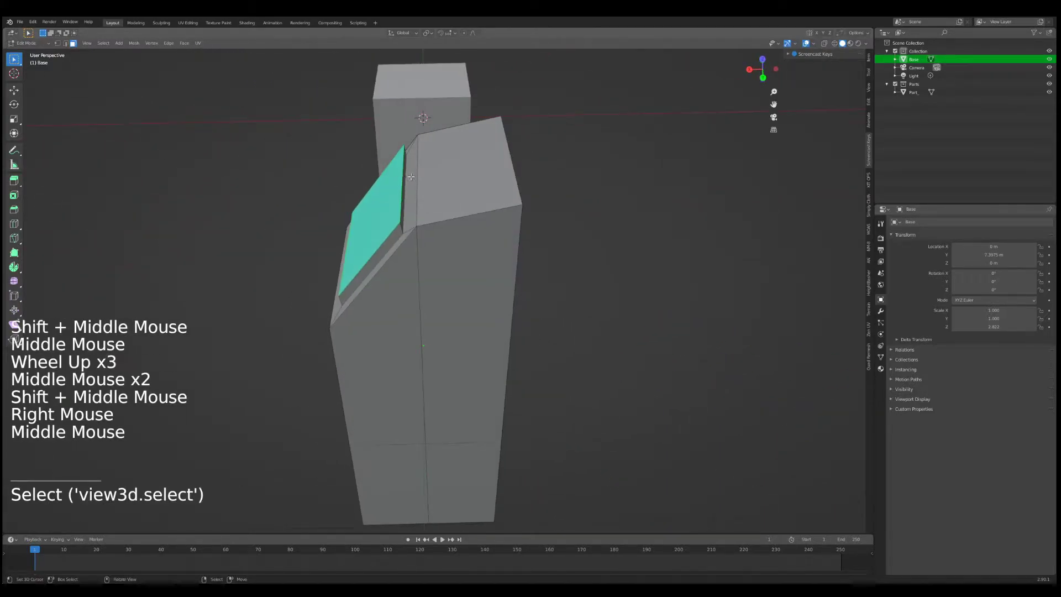
right_click(403, 183)
right_click(402, 182)
right_click(403, 182)
key("ctrl+Tab")
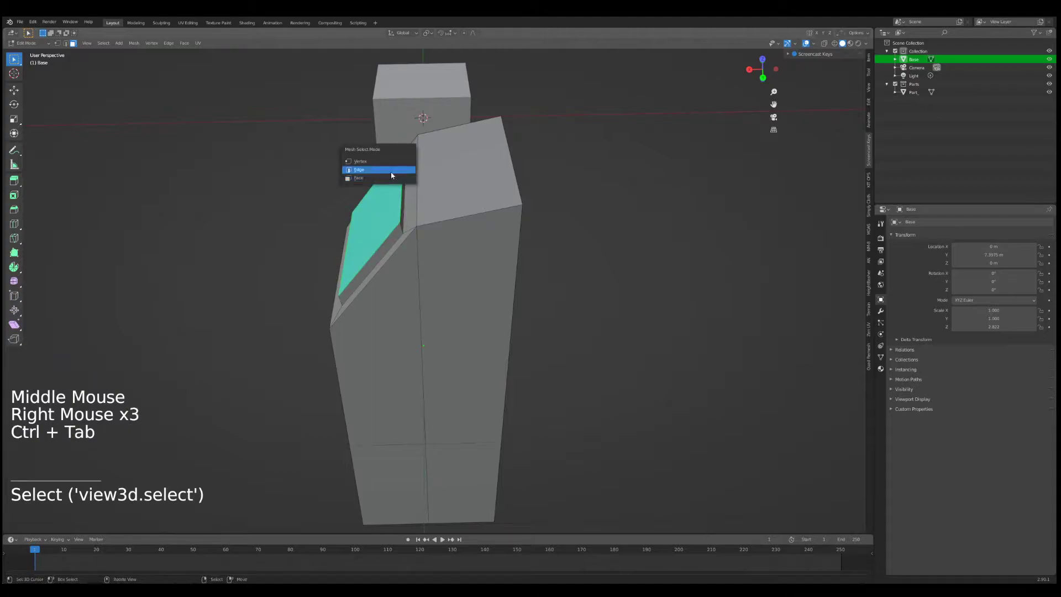
left_click(391, 170)
right_click(407, 175)
key("ctrl+b")
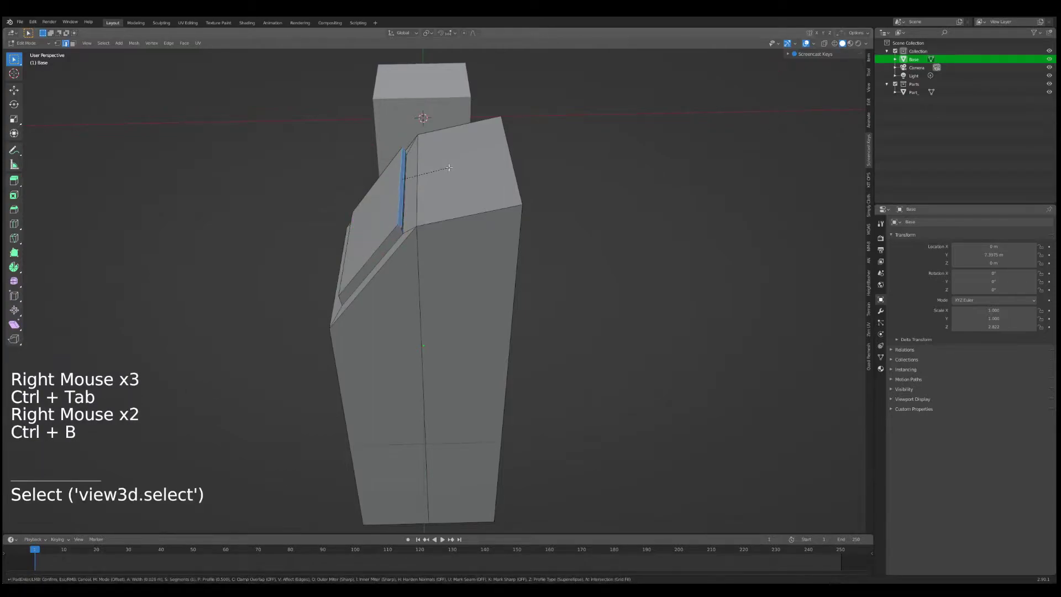
left_click(424, 174)
- Bevel the lower edge of the raised panel
middle_click_drag(423, 174, 434, 192)
right_click(465, 203)
key("ctrl+b")
left_click(556, 195)
- Extrude the bevelled face at the panel's lower edge outward along its normals to form a protruding lip
key("alt+e")
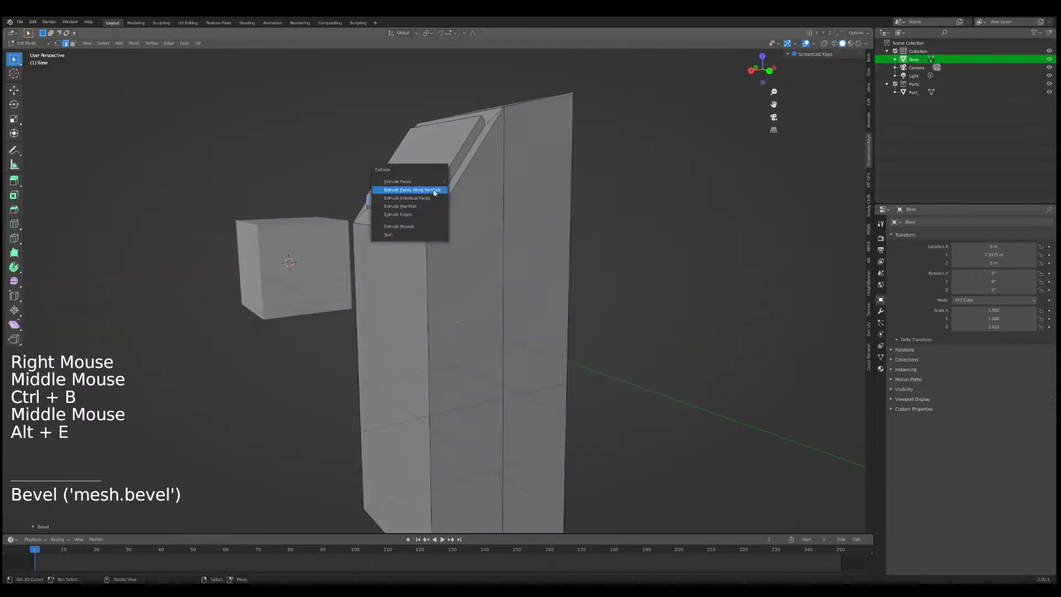
left_click(434, 189)
left_click(425, 185)
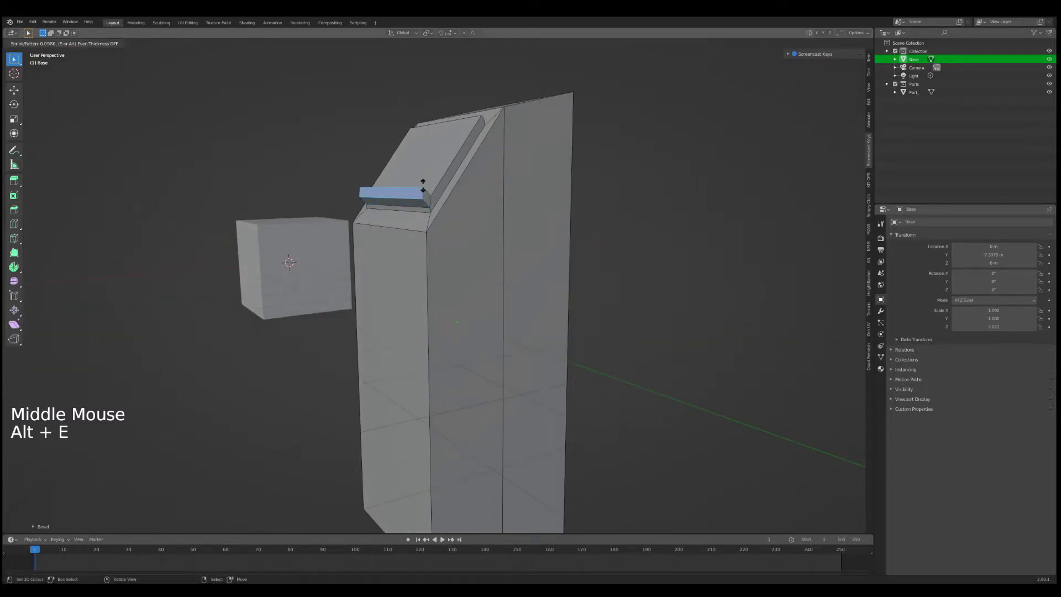
- Inset the base block's top face slightly to leave a narrow border around it
middle_click_drag(423, 183, 453, 125)
key("Tab")
key("Tab")
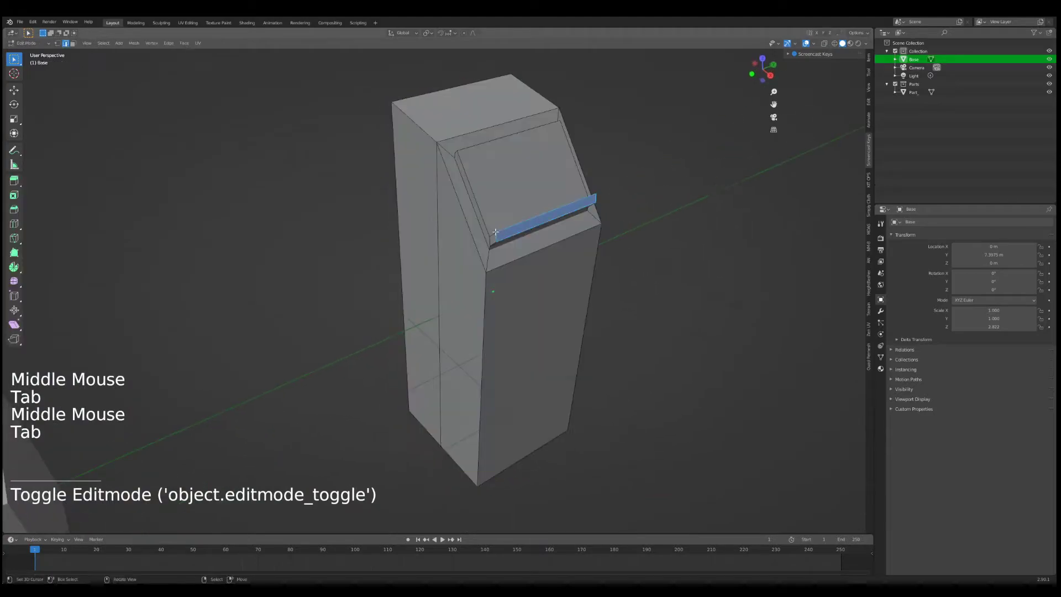
right_click(453, 125)
key("ctrl+Tab")
left_click(444, 137)
right_click(476, 115)
middle_click_drag(524, 150, 504, 191, "shift")
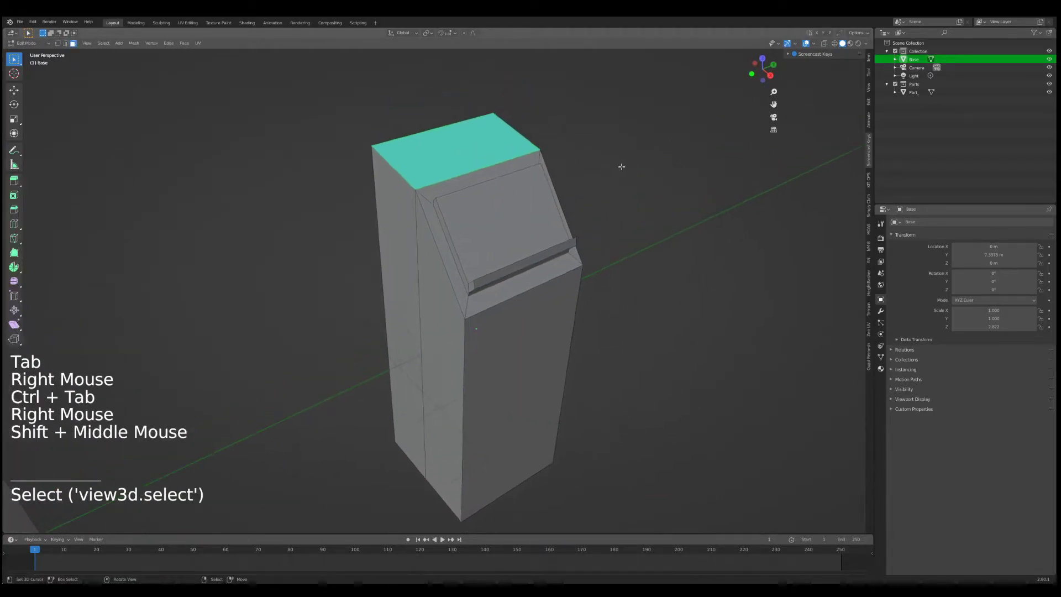
key("i")
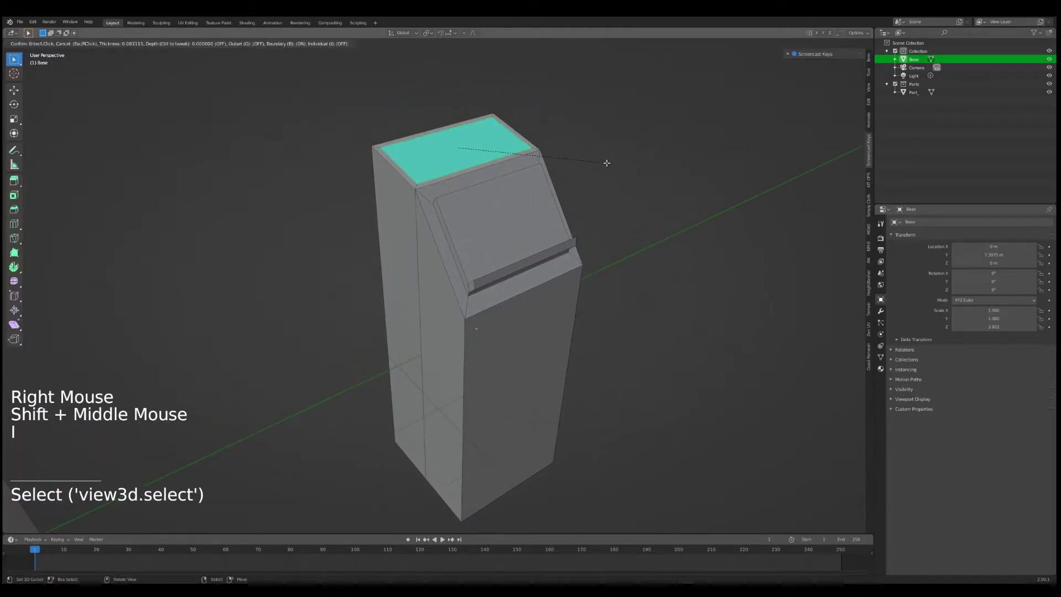
left_click(566, 188)
- Raise the inset top face slightly along Z and extrude it along its normals into a block above the base
key("g")
mouse_move(566, 188)
middle_mouse_down()
mouse_move(596, 189)
mouse_move(585, 185)
middle_mouse_up()
key("z")
left_click(569, 187)
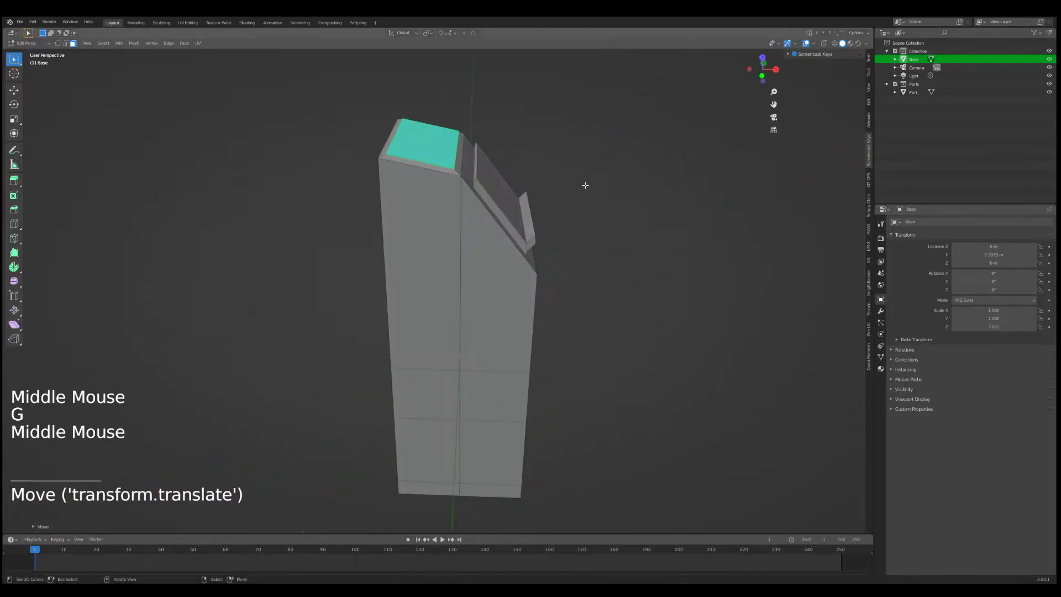
key("alt+e")
left_click(576, 184)
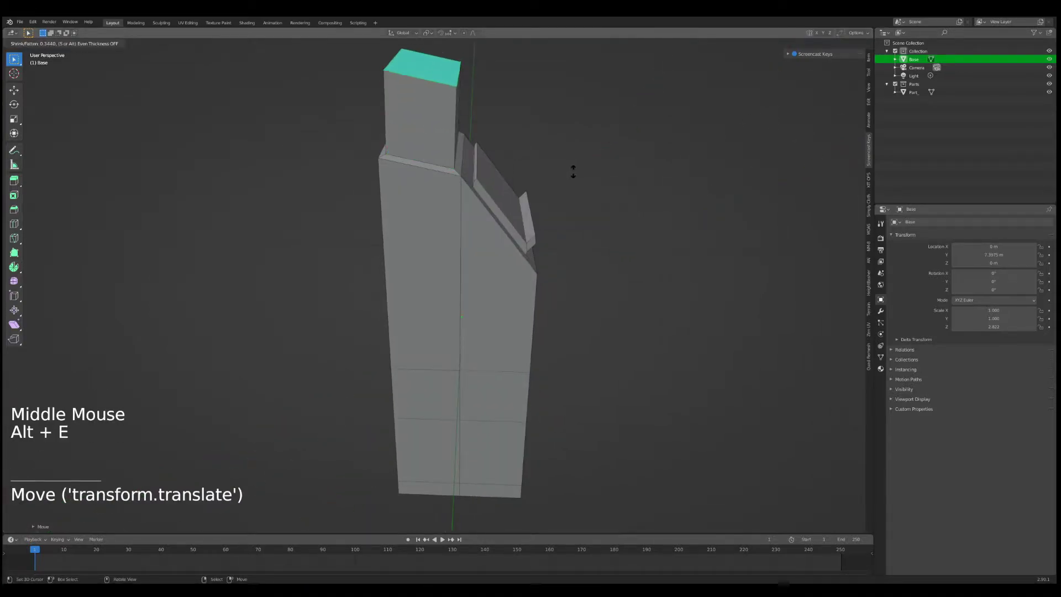
left_click(561, 161)
- Flatten the extruded block's tilted top face by scaling it along Z until it is level
key("r")
key("s")
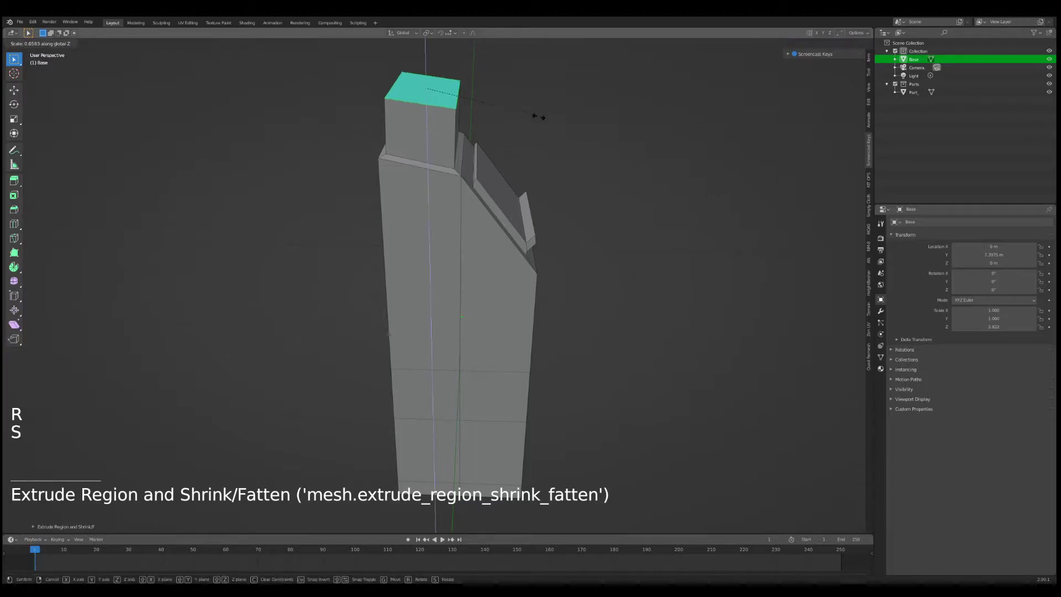
right_click(505, 121)
middle_click_drag(427, 99, 500, 135)
key("s")
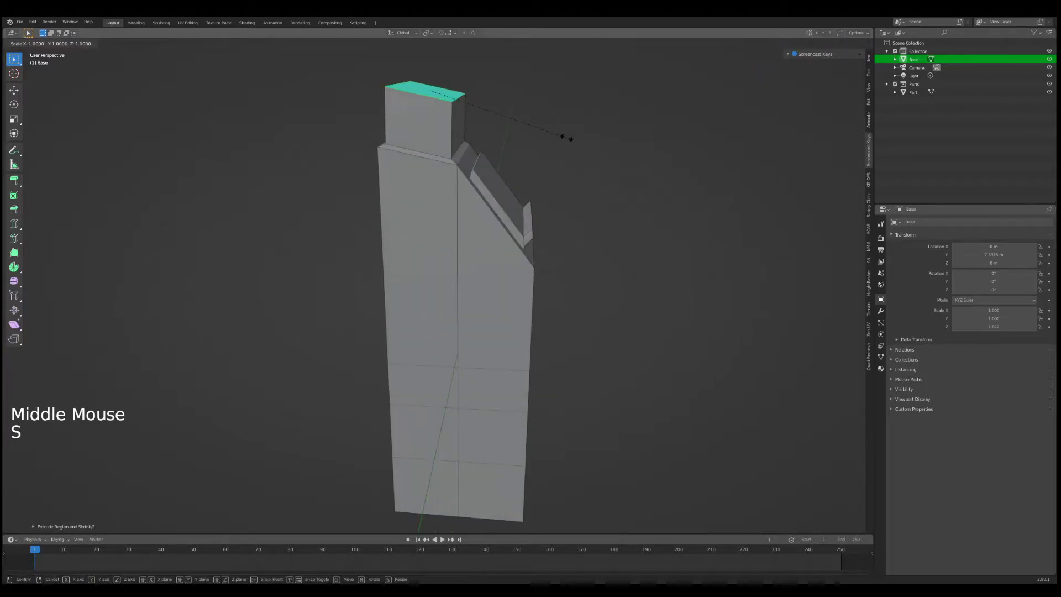
key("z")
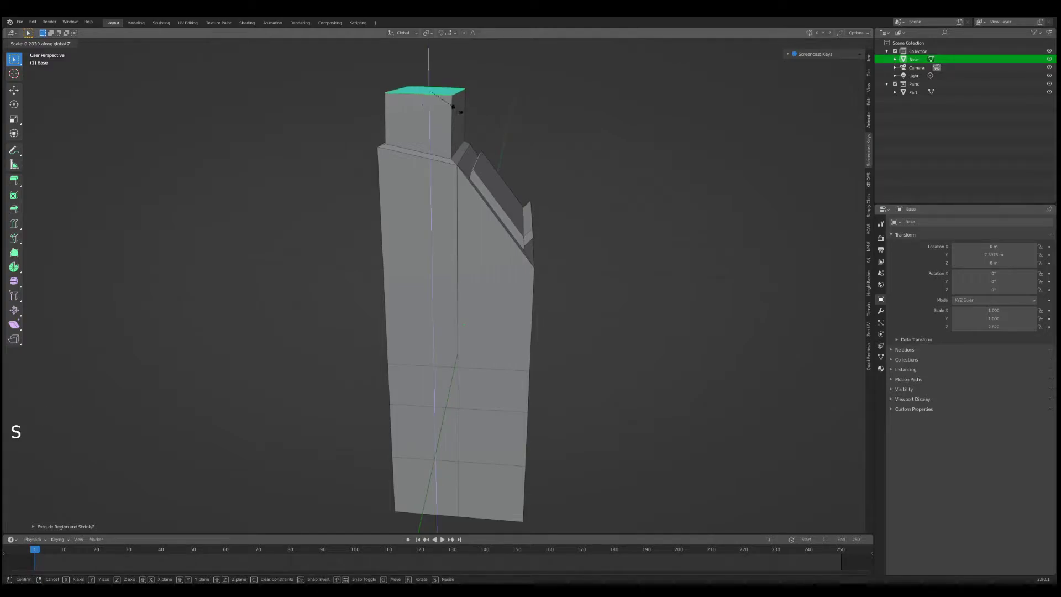
key("s")
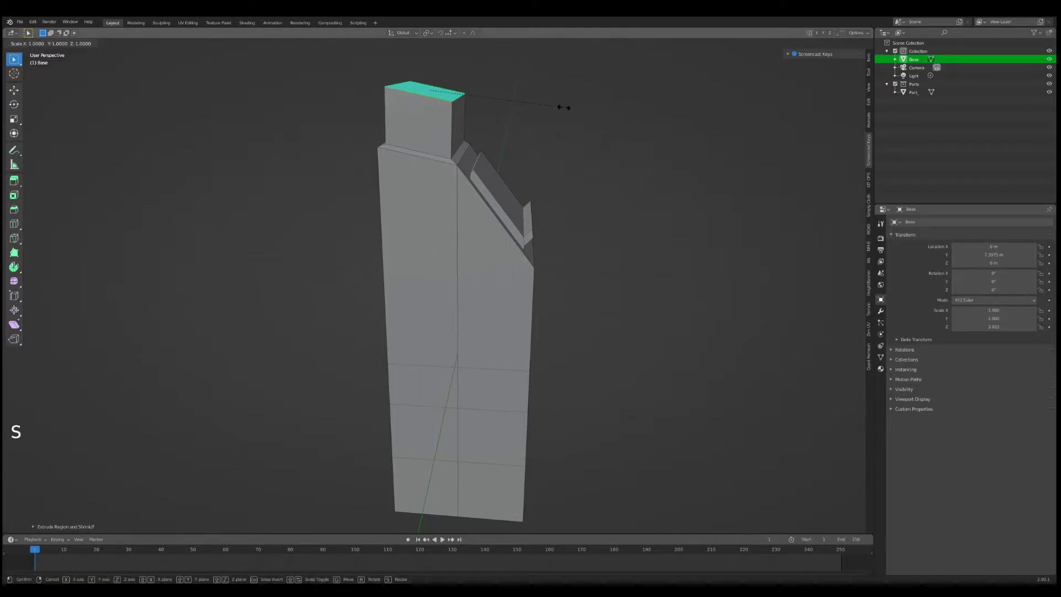
left_click(562, 105)
middle_click_drag(526, 147, 543, 135)
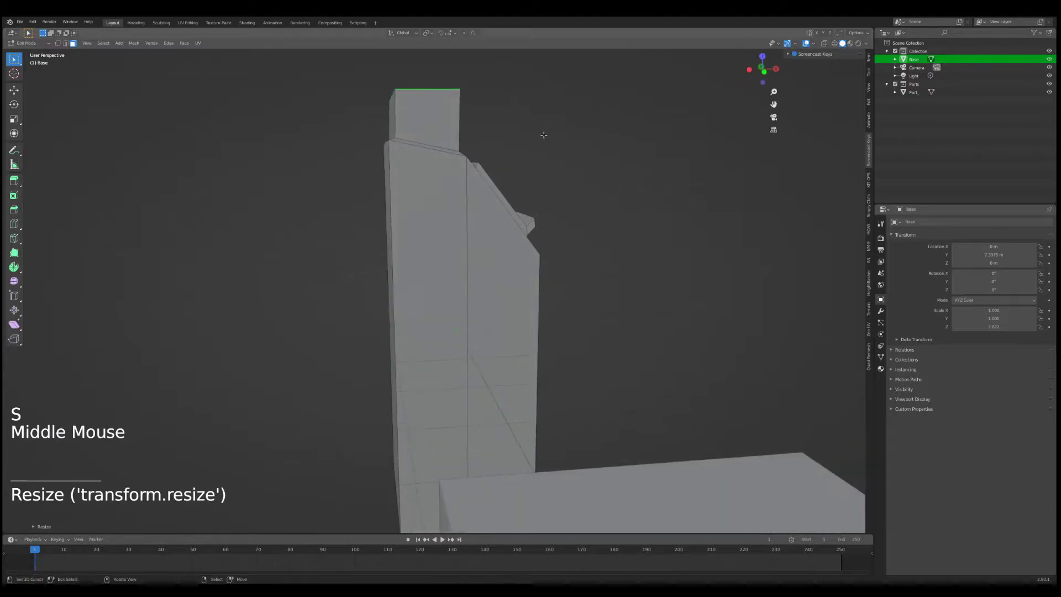
- Move the raised panel's sloped front face upward along Z to thicken the panel
middle_click_drag(412, 122, 592, 260)
scroll(504, 213, "up", 4)
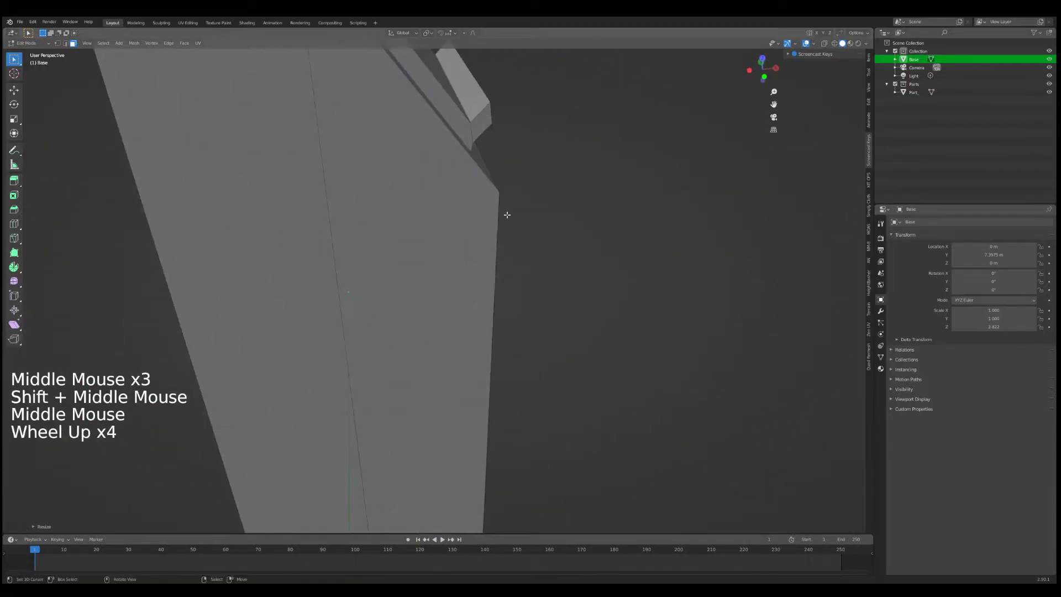
middle_click_drag(504, 213, 491, 249, "shift")
scroll(491, 249, "down", 1, "shift")
middle_click_drag(491, 248, 475, 166)
right_click(426, 193)
key("g")
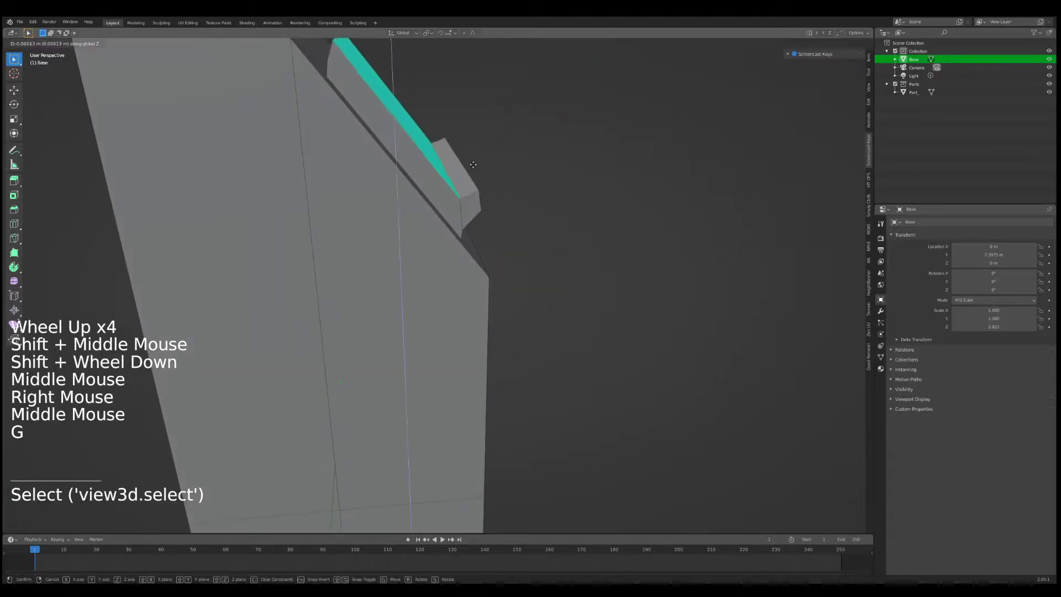
left_click(484, 118)
- Shift the raised panel's upper edge outward along X and lower it along Z
scroll(484, 118, "up", 1)
scroll(442, 138, "down", 3)
mouse_move(484, 118)
middle_mouse_down()
mouse_move(379, 161)
mouse_move(524, 124)
mouse_move(479, 107)
middle_mouse_up()
key("ctrl+Tab")
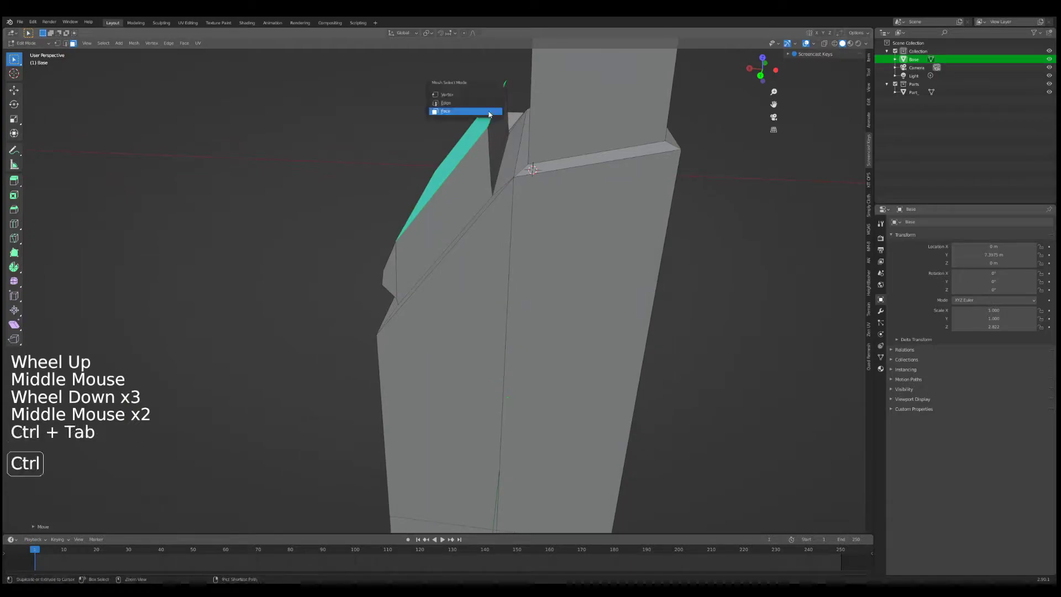
left_click(477, 104)
right_click(495, 103)
key("g")
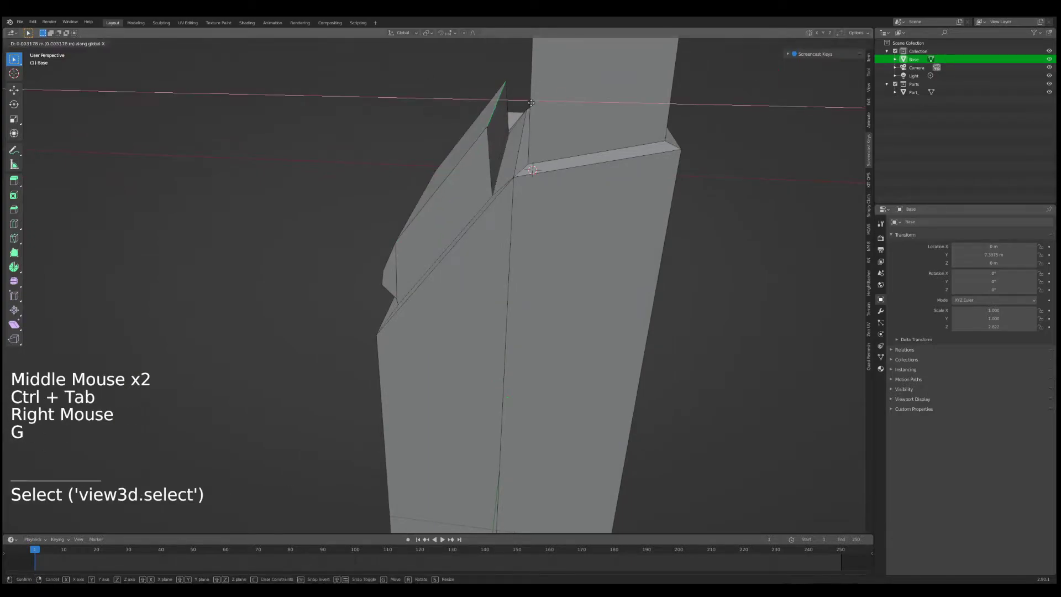
left_click(510, 106)
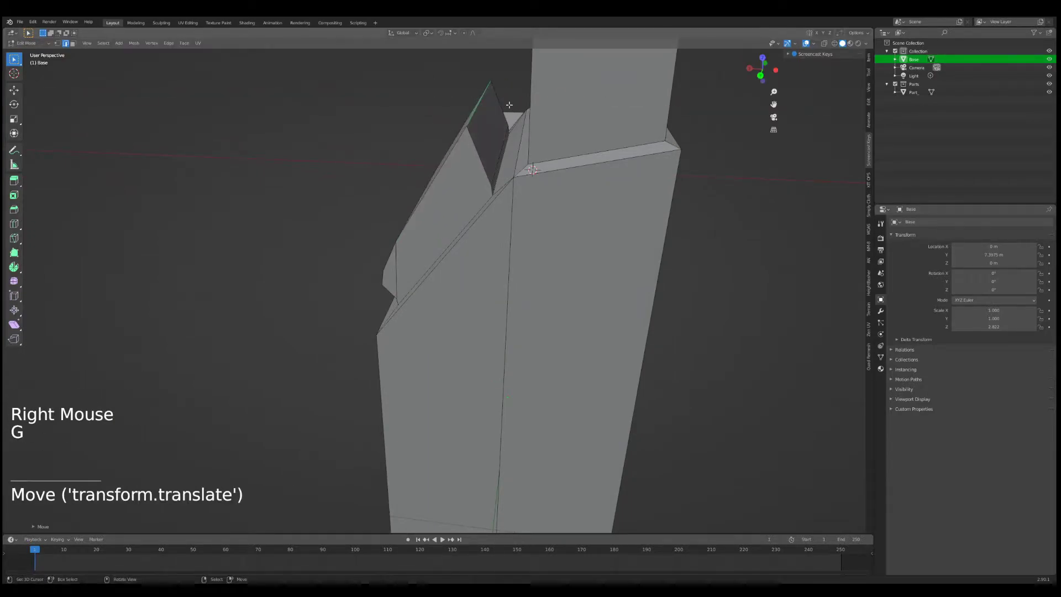
key("g")
key("z")
left_click(510, 113)
- Bevel the raised panel's upper edge and return to Object Mode
key("ctrl+b")
left_click(523, 114)
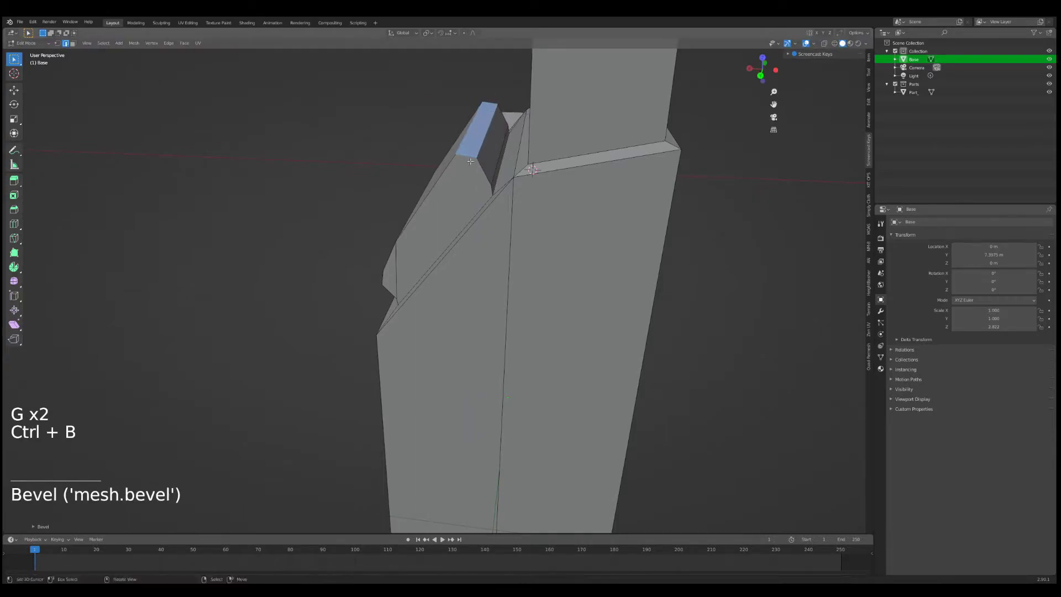
key("Tab")
middle_click_drag(524, 114, 313, 297)
scroll(464, 213, "down", 6)
scroll(534, 244, "up", 1)
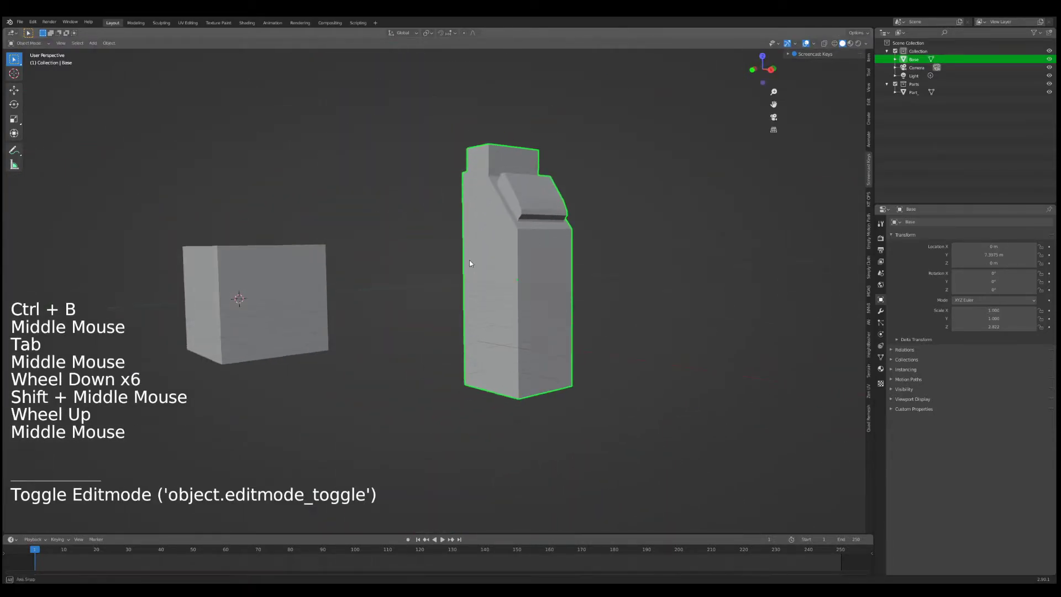
scroll(313, 296, "up", 1)
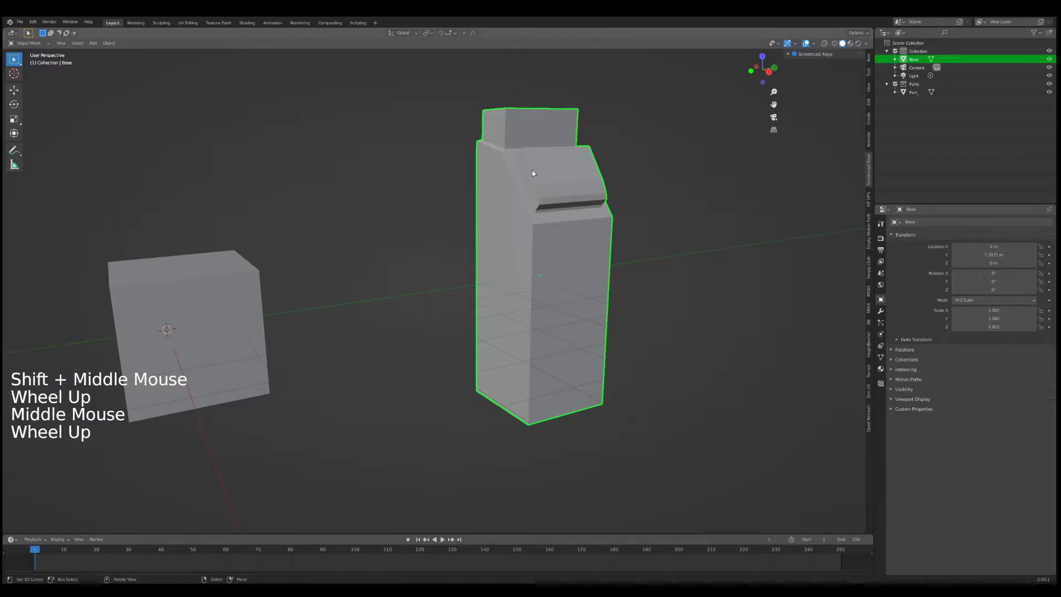
middle_click_drag(546, 208, 577, 223, "shift")
scroll(591, 207, "down", 2)
scroll(576, 223, "up", 1)
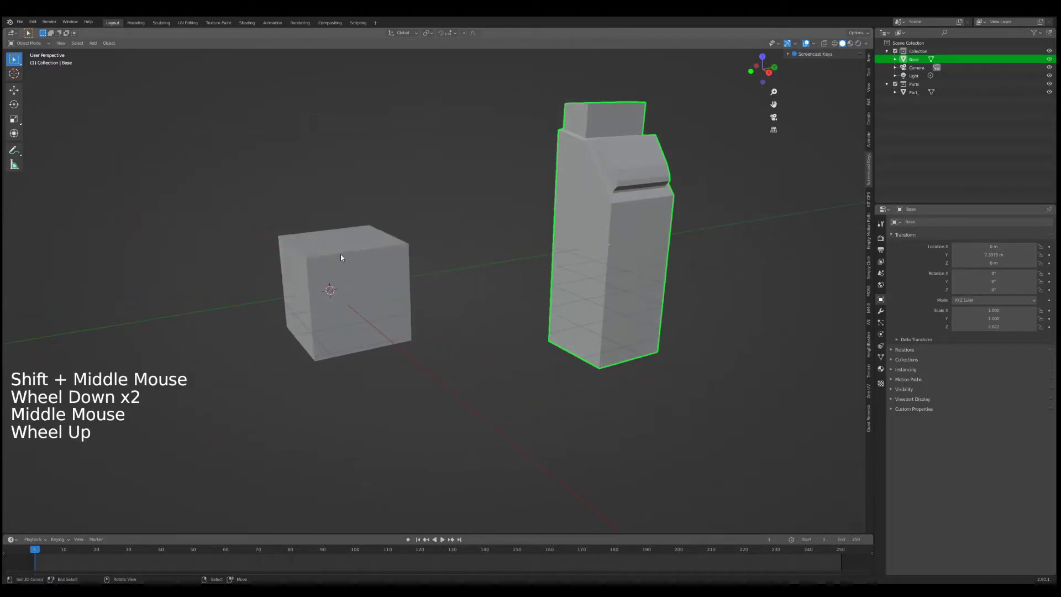
right_click(370, 262)
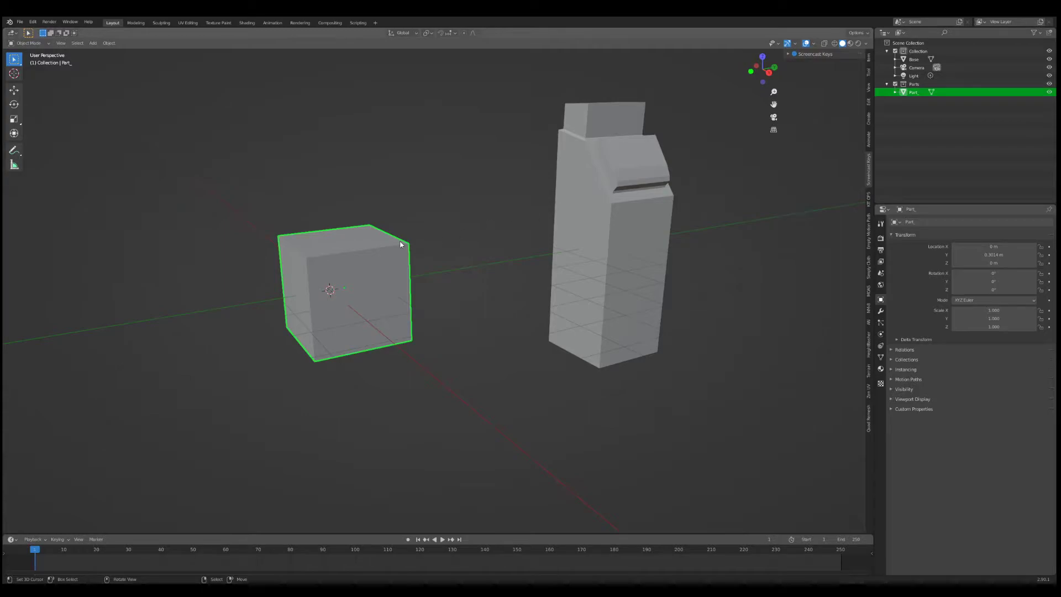
middle_click_drag(585, 246, 418, 265, "shift")
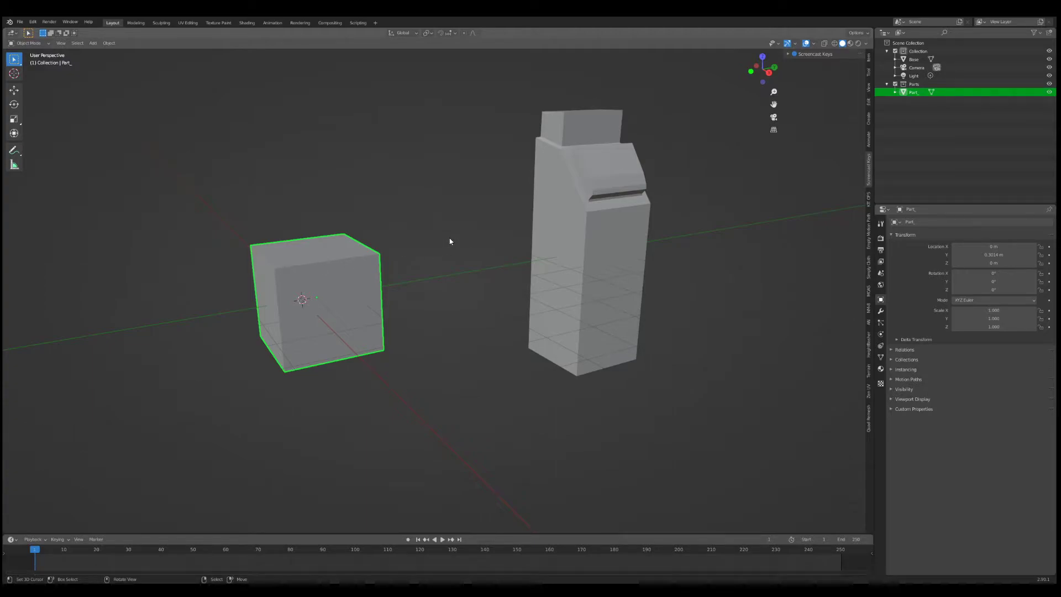
right_click(650, 242)
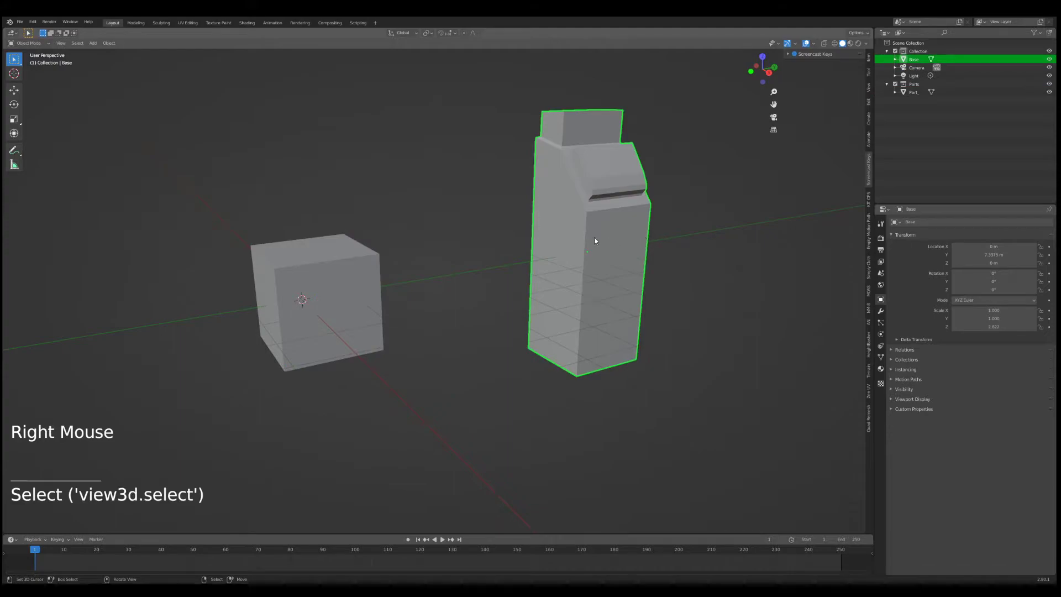
- Duplicate the part cube and move the copy about 4.67 m along the X axis
right_click(353, 262)
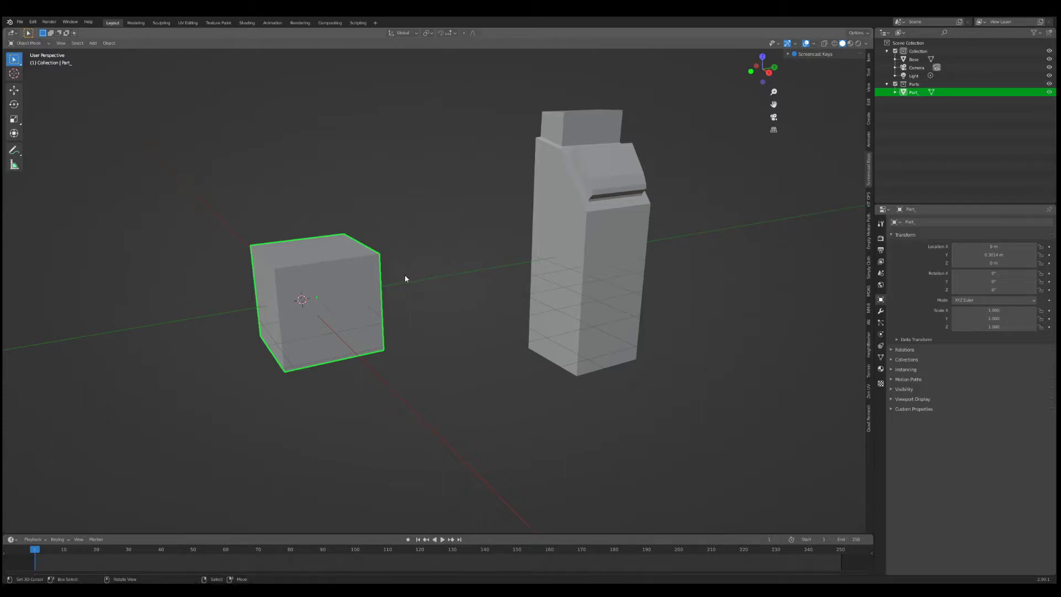
key("shift+d")
key("g")
key("x")
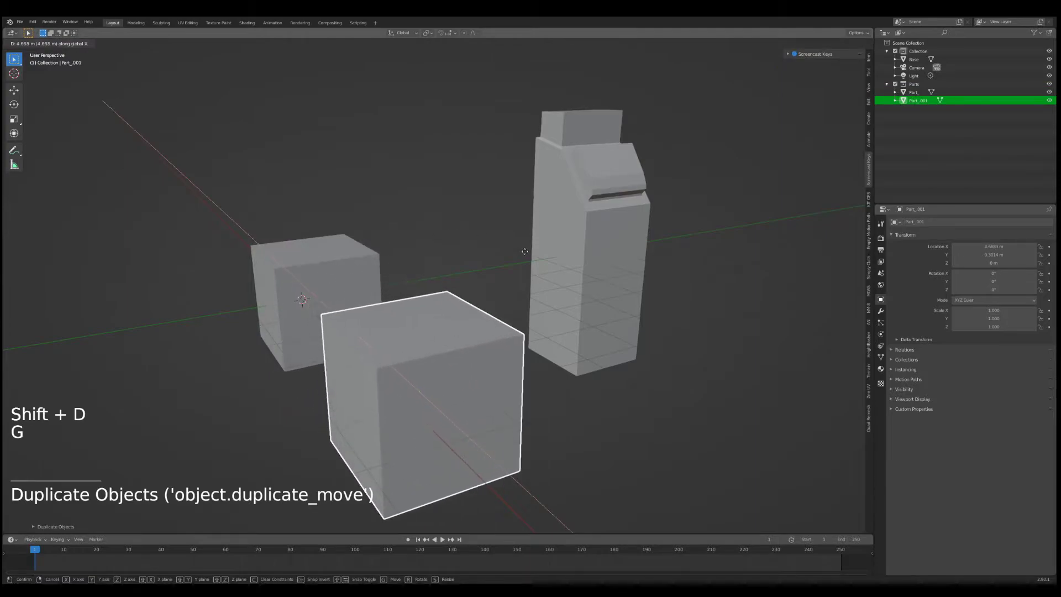
left_click(465, 326)
middle_click_drag(465, 325, 506, 341)
- Move the duplicated cube out of the Parts collection into the Scene Collection
key("m")
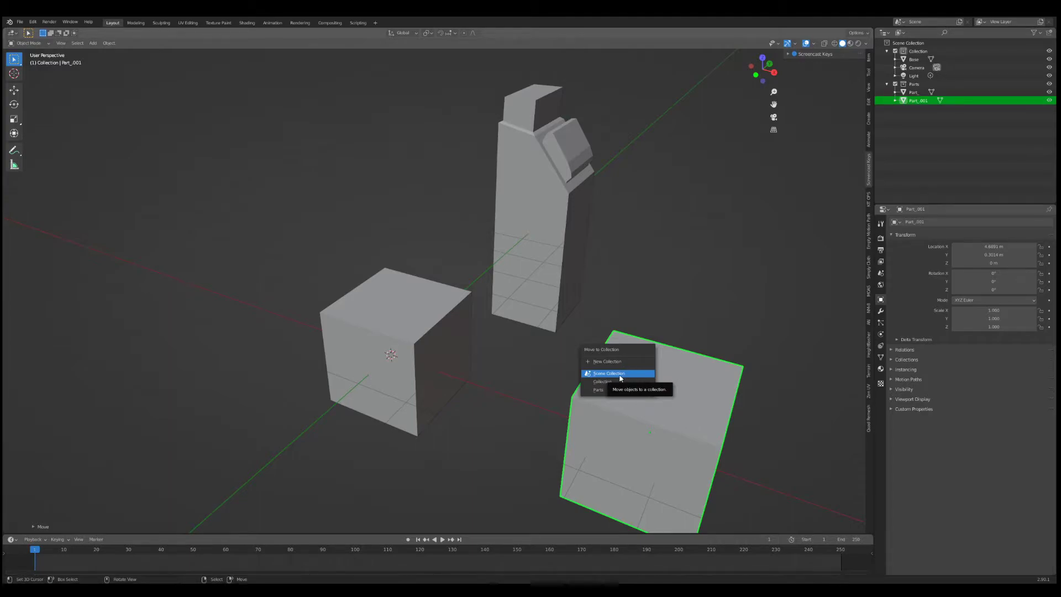
left_click(620, 377)
middle_click_drag(620, 377, 438, 301, "shift")
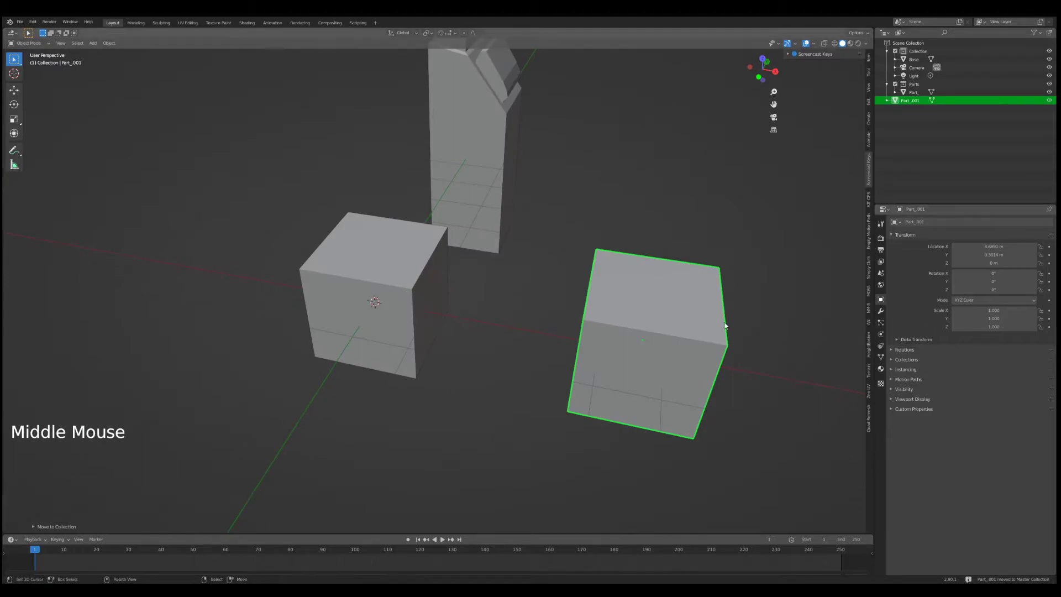
- Add a particle system to the duplicated cube and play the animation to preview the emitter, stopping at frame 115
left_click(881, 322)
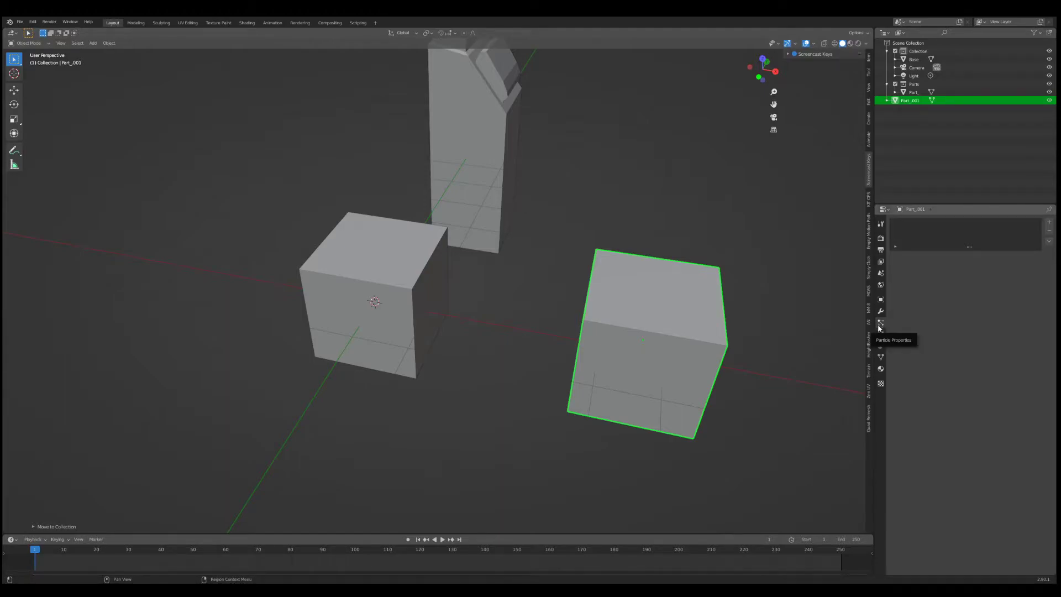
left_click(1048, 221)
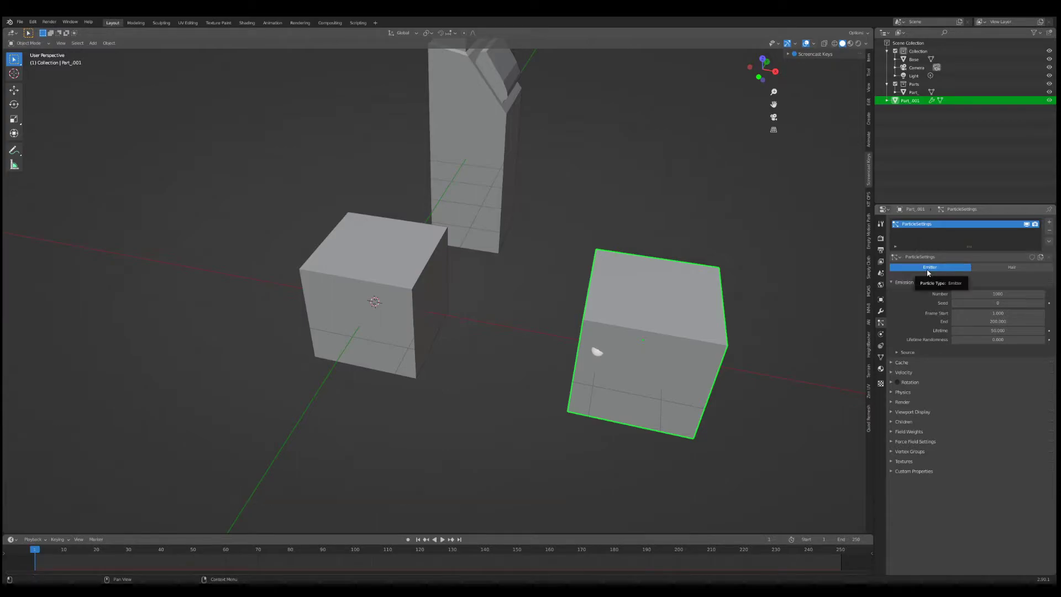
middle_click_drag(551, 363, 612, 337)
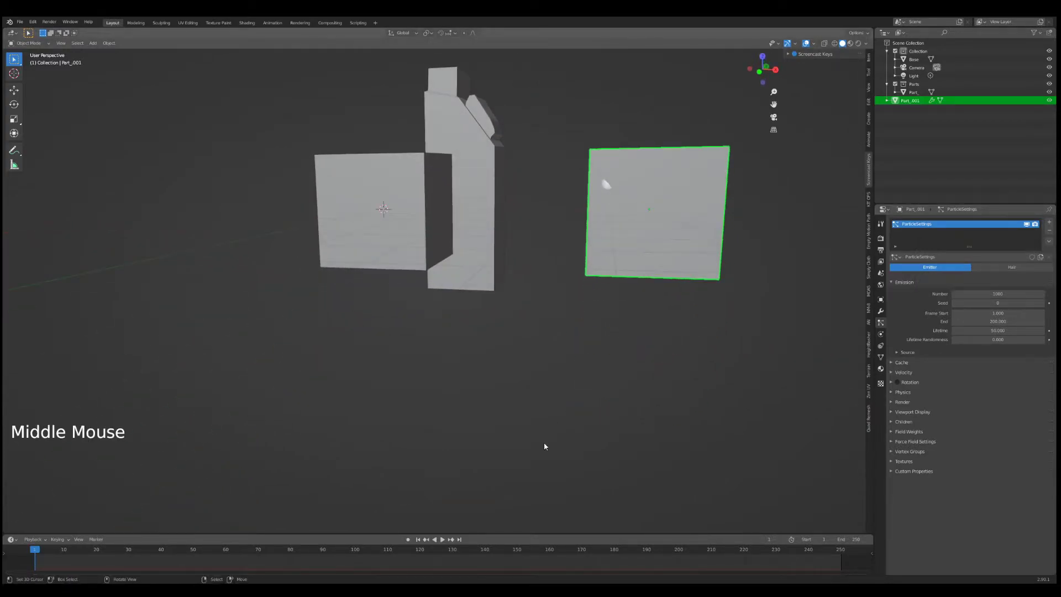
left_click(442, 539)
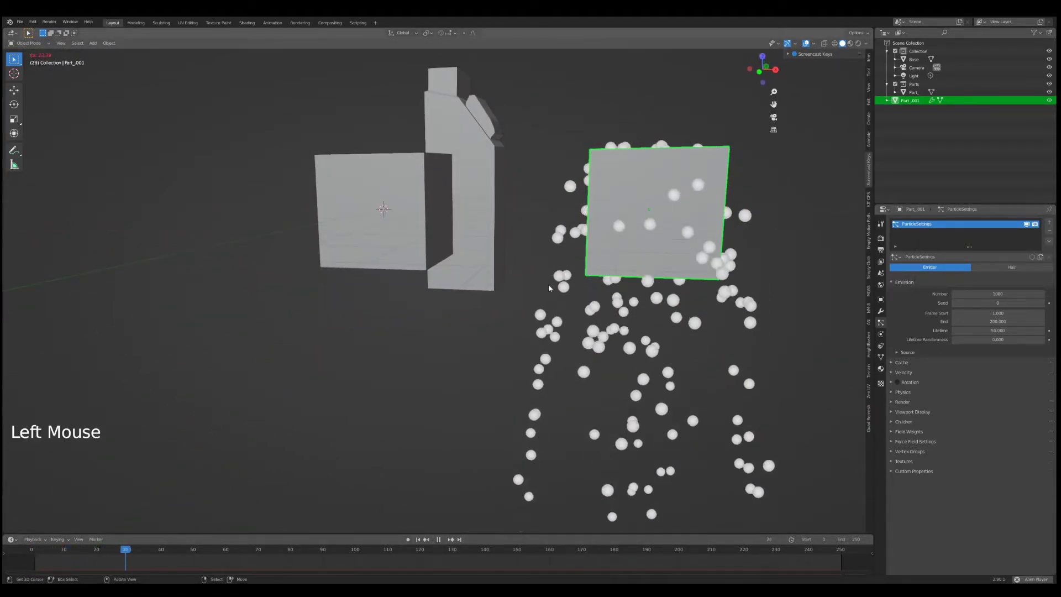
middle_click_drag(600, 283, 621, 331)
left_click(438, 538)
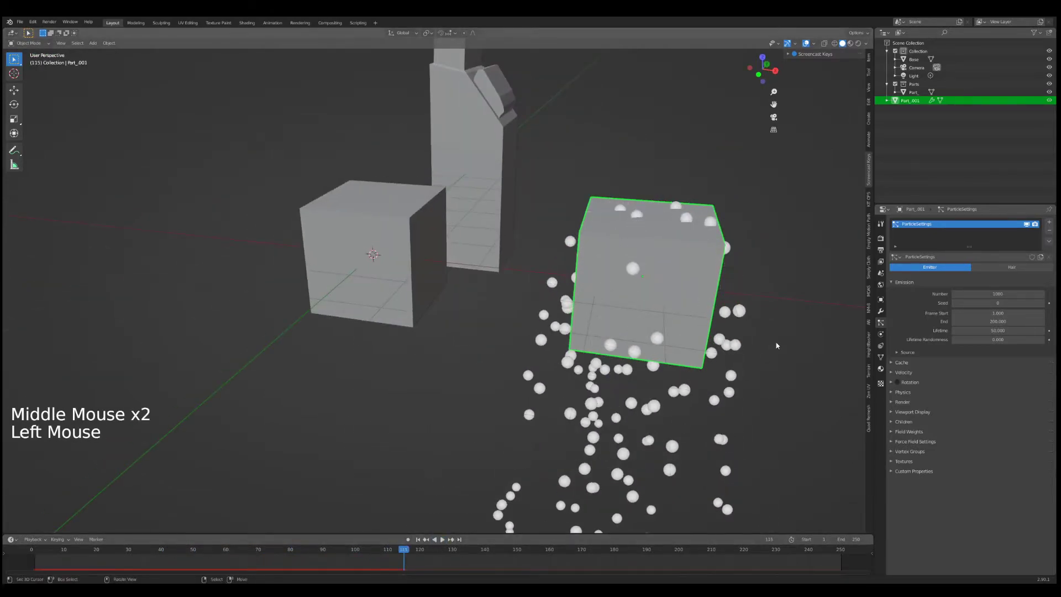
- Change the duplicated cube's particle type to Hair and open the particle render settings
left_click(1011, 266)
scroll(635, 298, "up", 1)
middle_click_drag(641, 301, 605, 280)
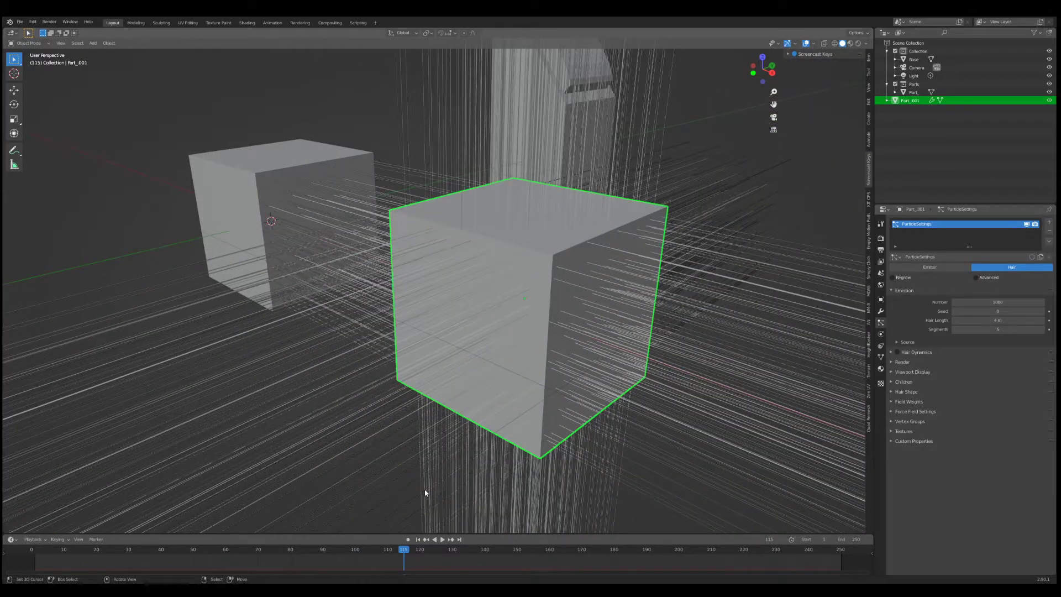
middle_click_drag(628, 306, 676, 220)
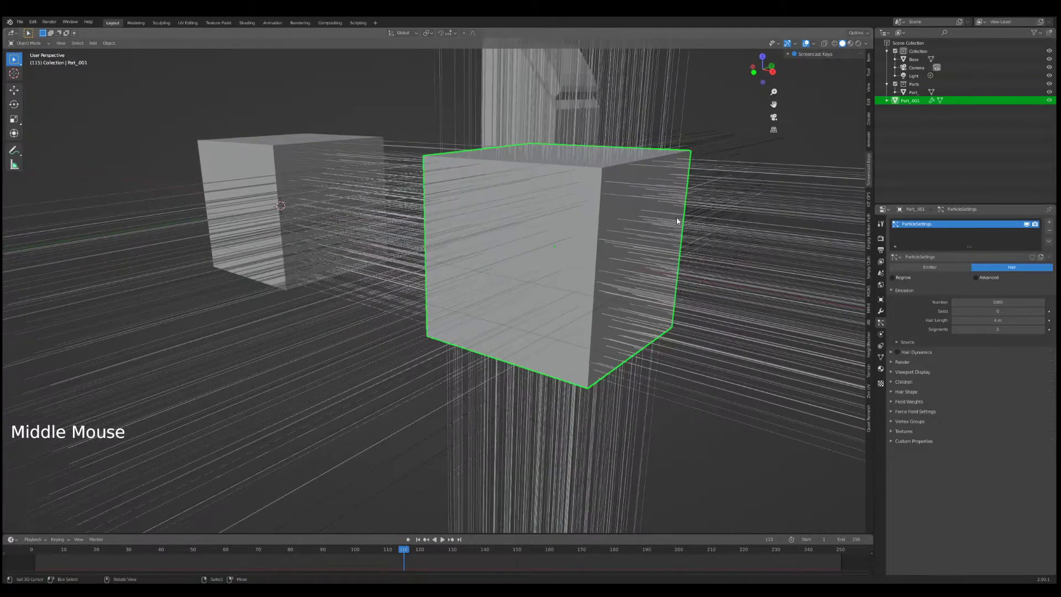
middle_click_drag(335, 247, 365, 274)
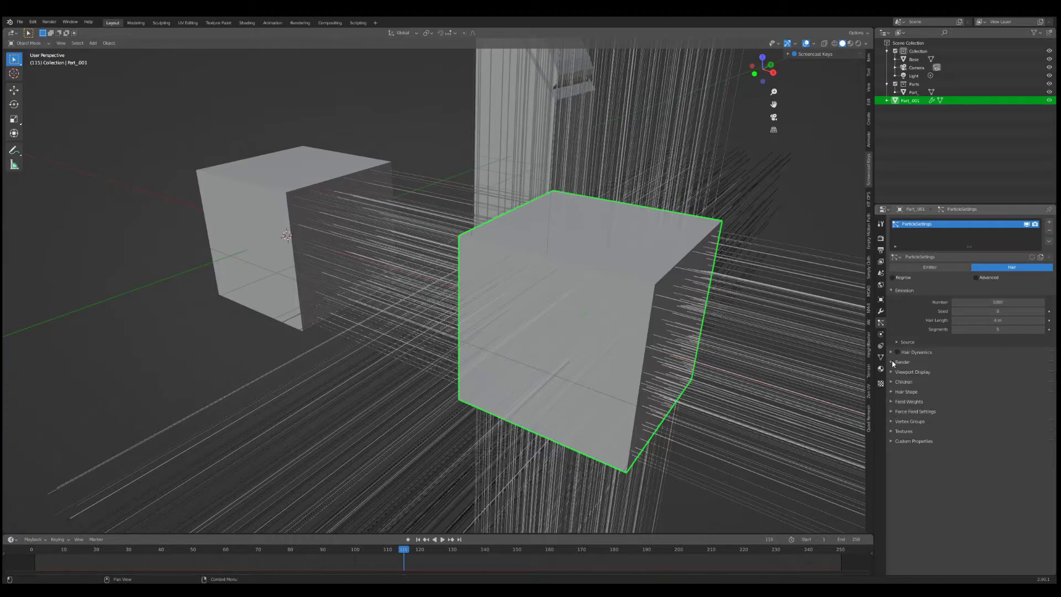
left_click(894, 362)
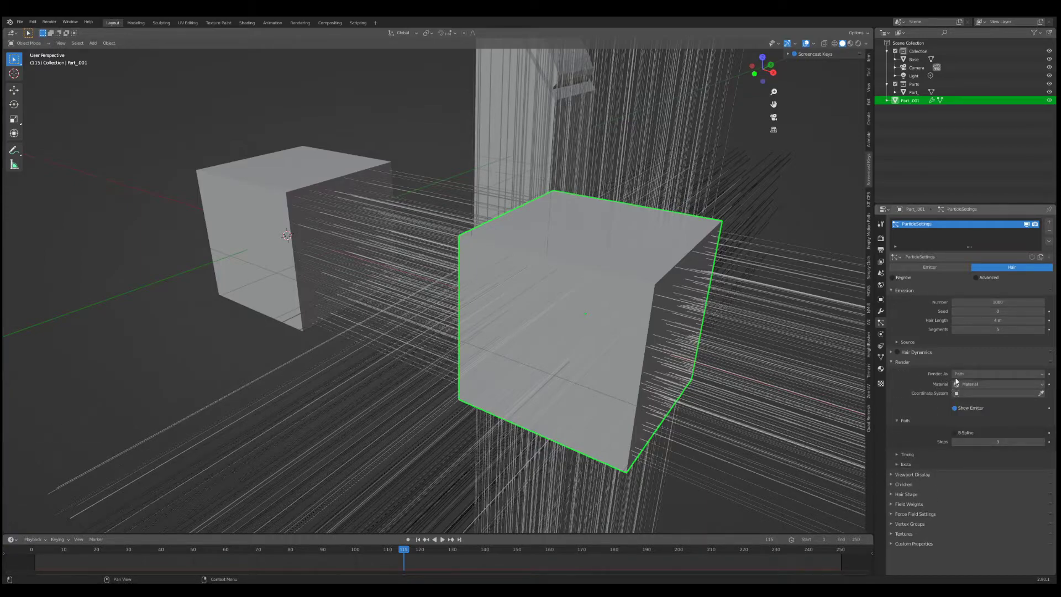
- Render the duplicated cube's hair particles as a collection, using Parts as the instance collection
left_click(960, 374)
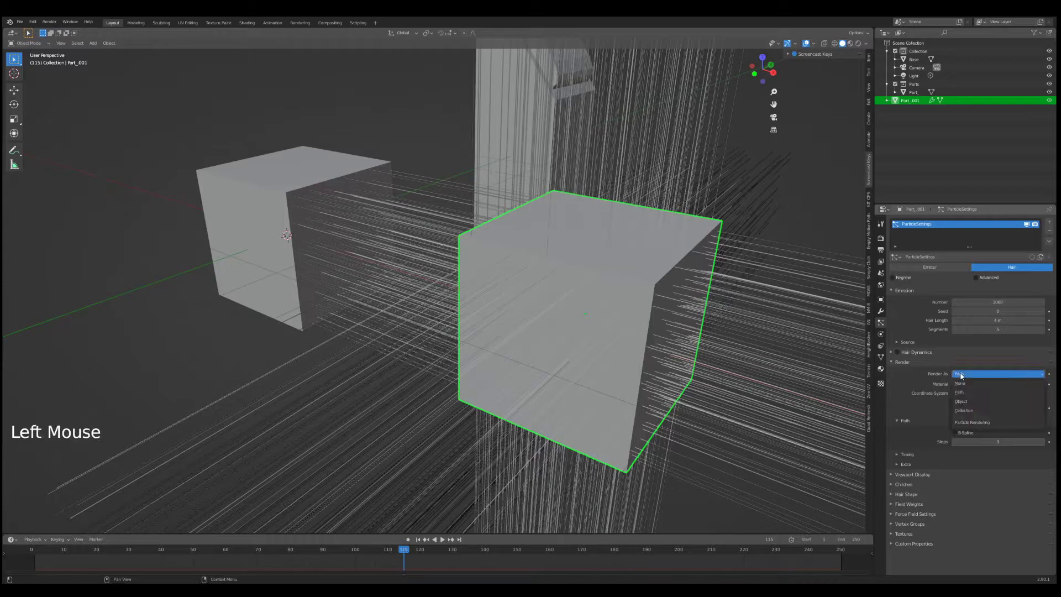
left_click(976, 410)
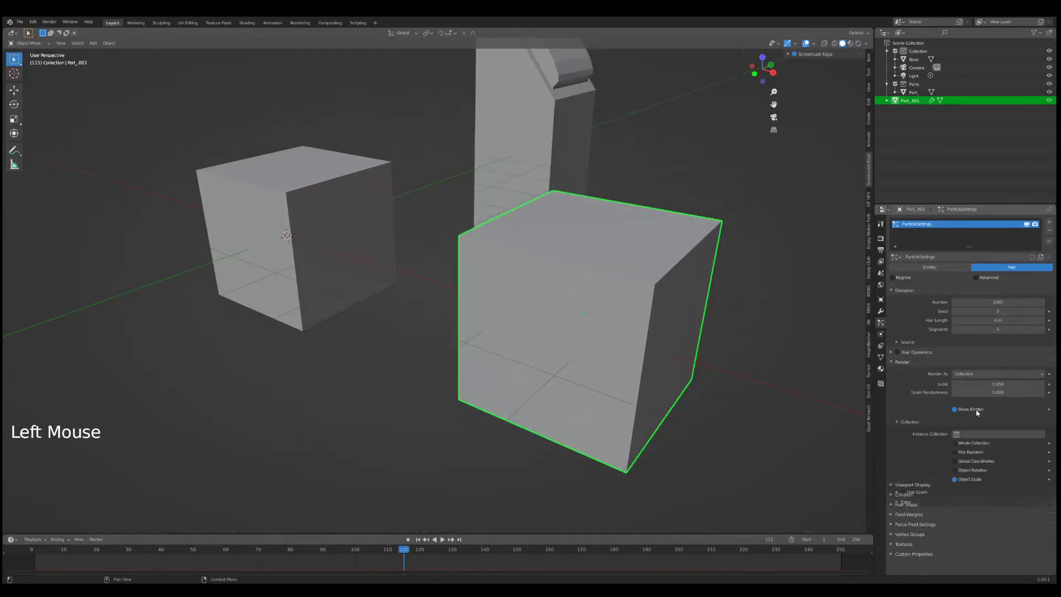
left_click(963, 437)
left_click(973, 453)
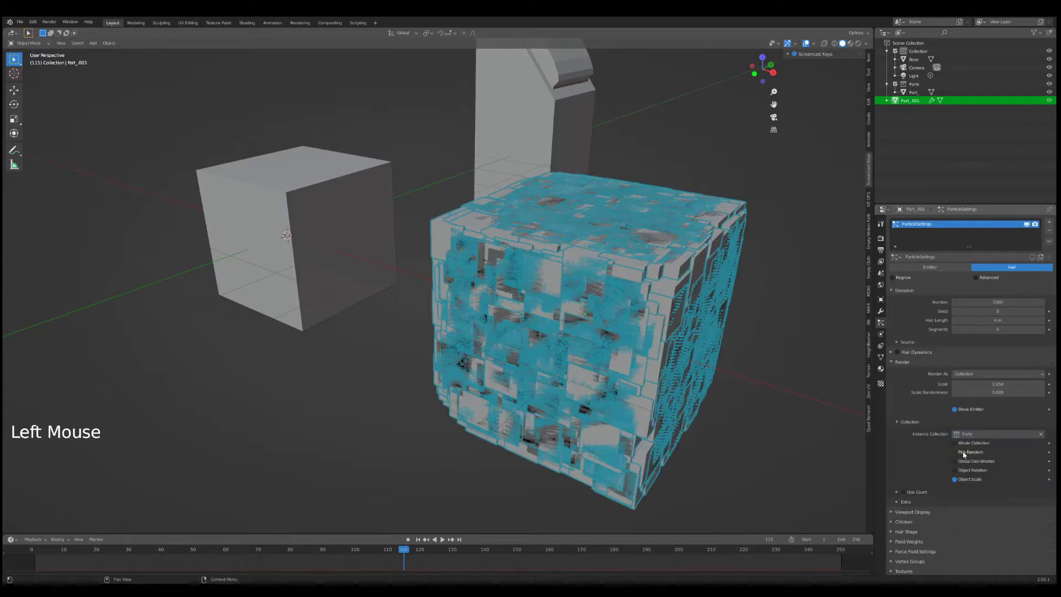
- Examine the part instances scattered over the cube's top and sides from several angles
key("a")
middle_click_drag(764, 376, 729, 383)
scroll(718, 374, "up", 4)
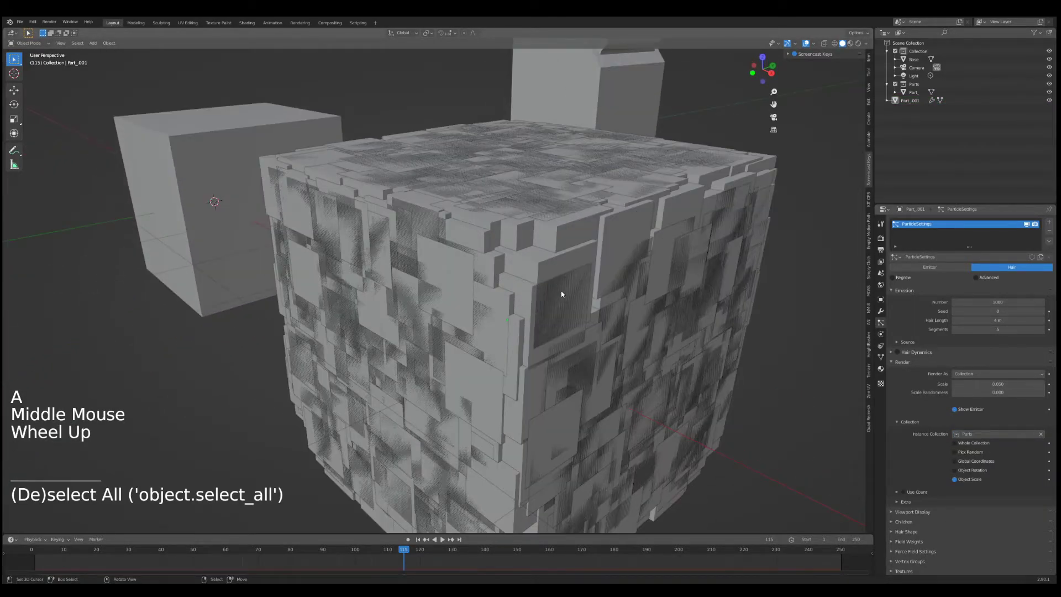
middle_click_drag(562, 294, 540, 270)
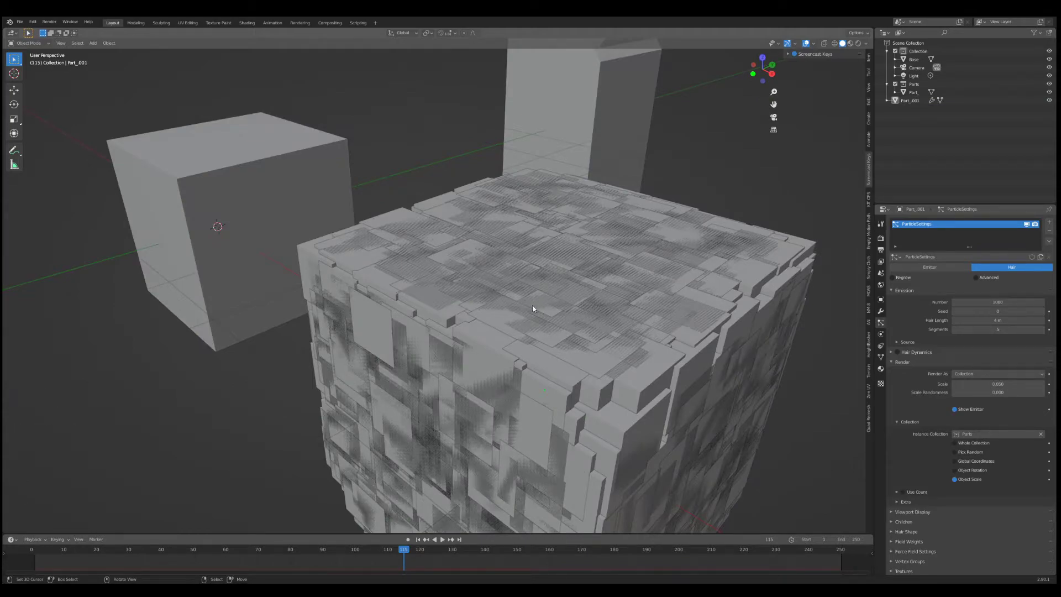
middle_click_drag(518, 300, 527, 291)
middle_click_drag(528, 291, 532, 293)
middle_click_drag(605, 240, 575, 245)
right_click(612, 280)
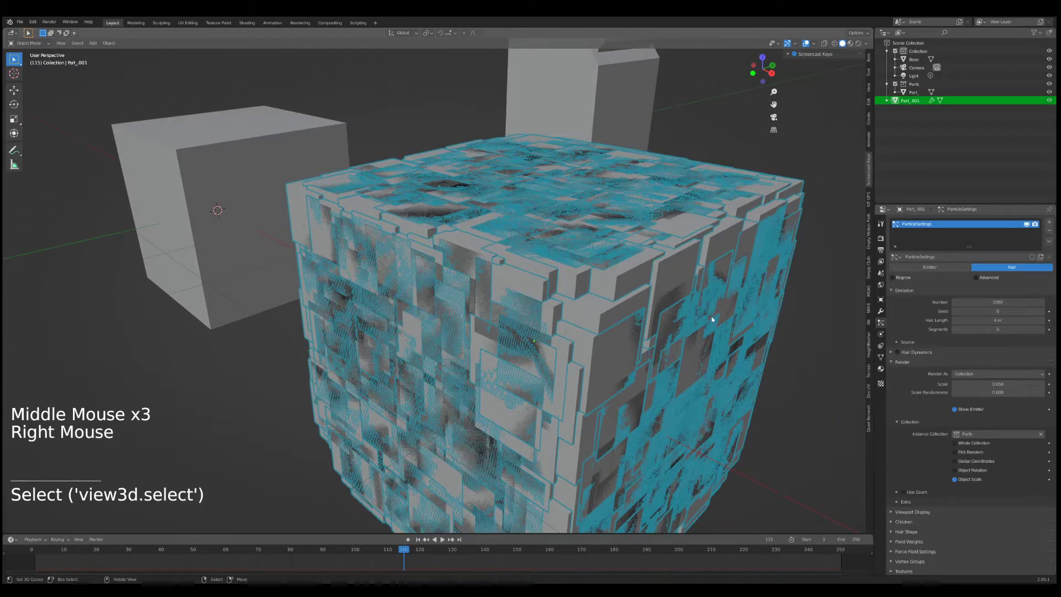
- Adjust the particle render scale and set the scale randomness to about 0.8
mouse_move(997, 383)
left_mouse_down()
mouse_move(1052, 392)
mouse_move(992, 392)
mouse_move(1014, 392)
left_mouse_up()
scroll(676, 348, "down", 1)
mouse_move(677, 348)
middle_mouse_down()
mouse_move(656, 354)
mouse_move(681, 347)
middle_mouse_up()
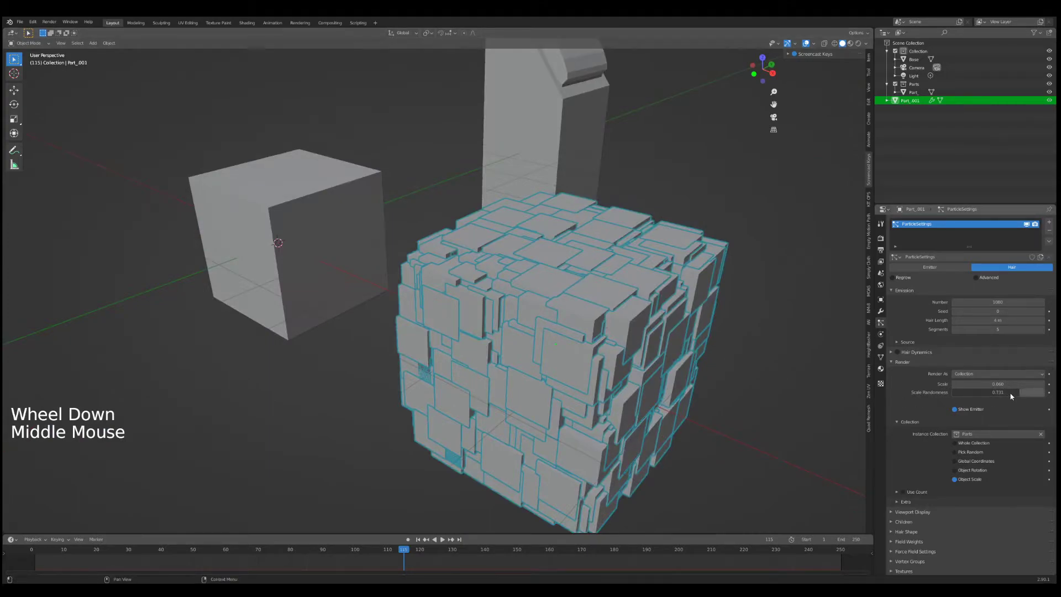
mouse_move(997, 393)
left_mouse_down()
mouse_move(1022, 392)
mouse_move(1004, 392)
left_mouse_up()
- Inspect the size variation of the scattered parts on the cube, with and without its selection outline
middle_click_drag(613, 332, 534, 323)
key("a")
scroll(612, 335, "down", 2)
scroll(612, 335, "up", 1)
right_click(538, 327)
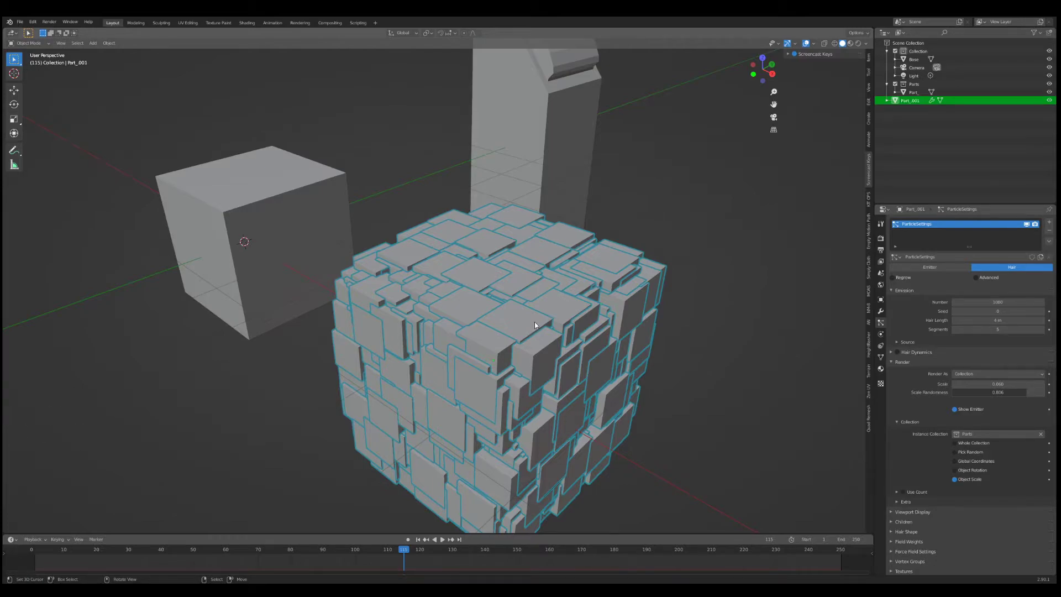
scroll(534, 323, "down", 1)
scroll(535, 322, "up", 1)
middle_click_drag(535, 321, 522, 293)
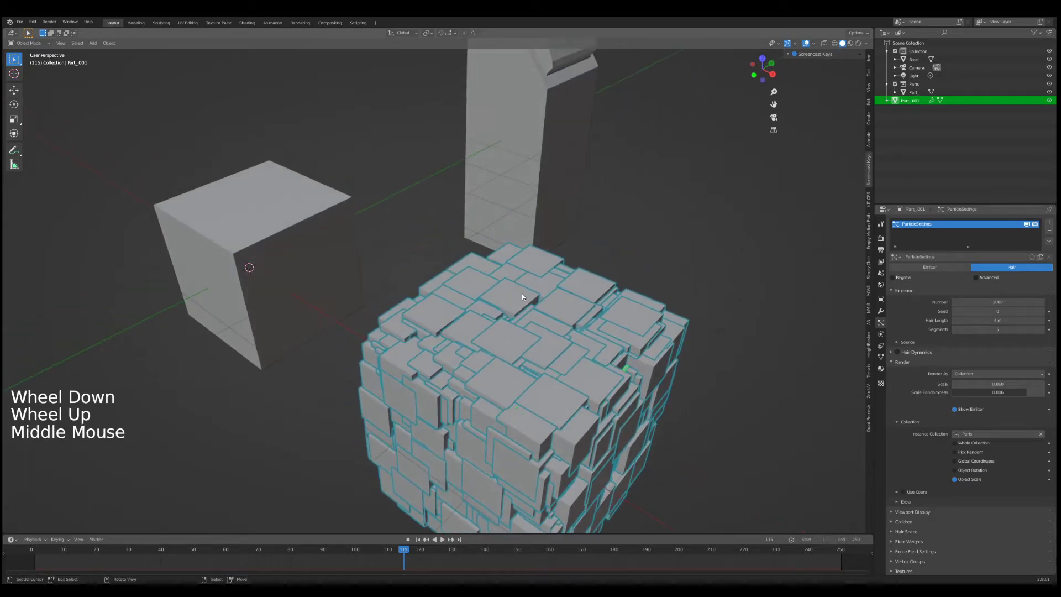
middle_click_drag(505, 248, 498, 309, "shift")
- Scale the particle-covered cube along the Z axis into a tall column
scroll(498, 309, "down", 2)
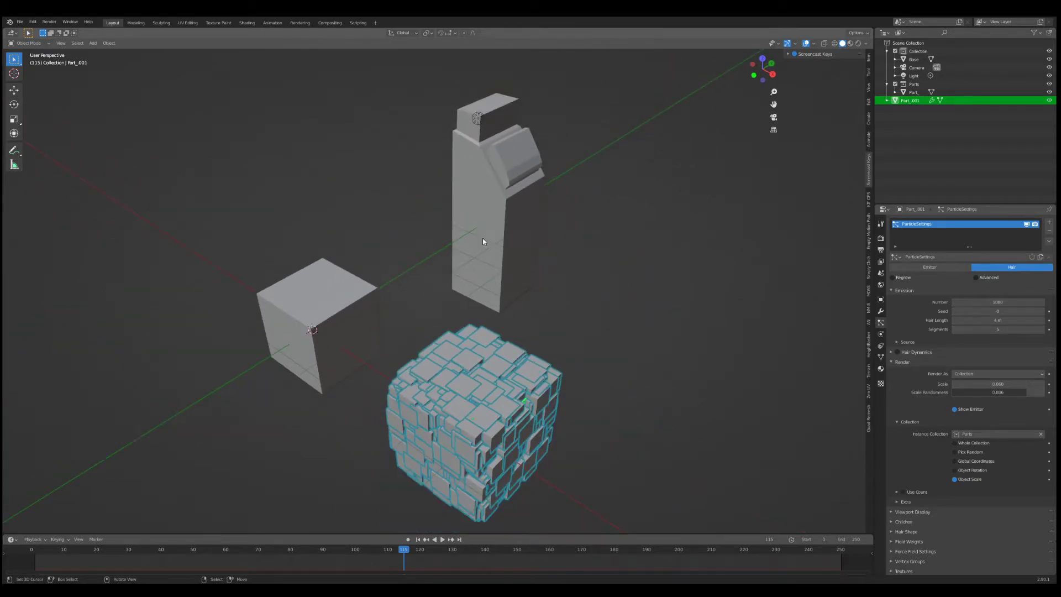
scroll(474, 396, "down", 1)
middle_click_drag(474, 397, 495, 255, "shift")
key("s")
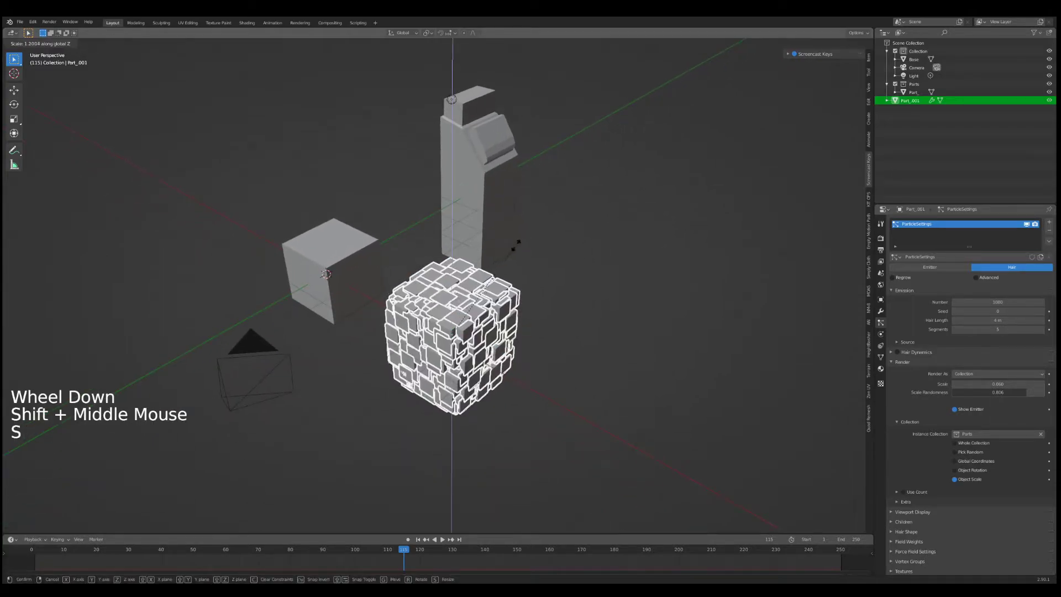
key("z")
left_click(804, 205)
- Examine the stretched column's scattered parts up close and from different sides
middle_click_drag(704, 268, 743, 244)
key("a")
middle_click_drag(675, 240, 616, 231)
scroll(440, 208, "up", 1, "shift")
middle_click_drag(441, 208, 470, 260, "shift")
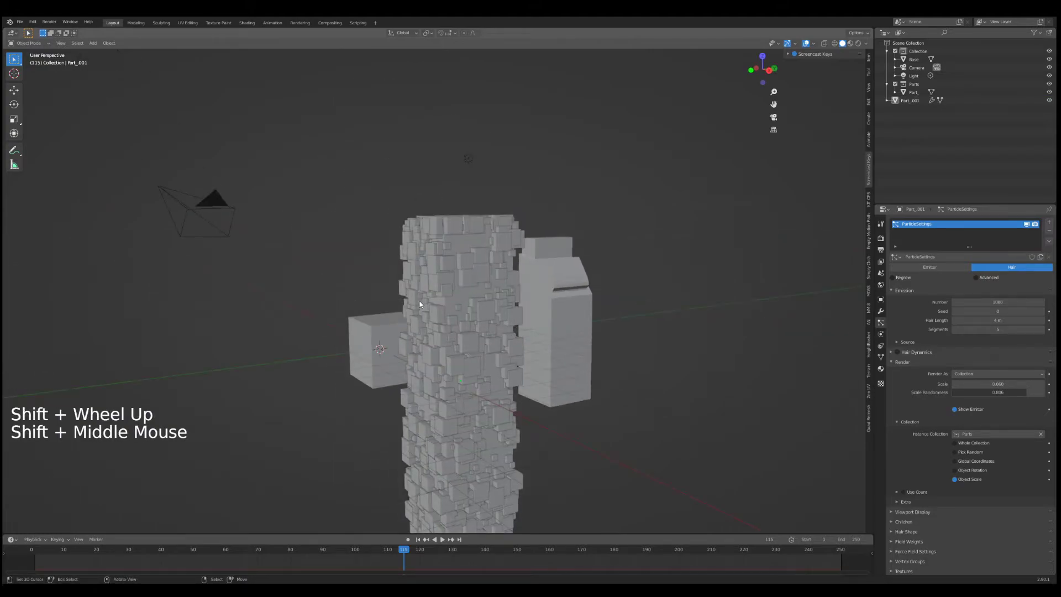
middle_click_drag(487, 313, 485, 270, "shift")
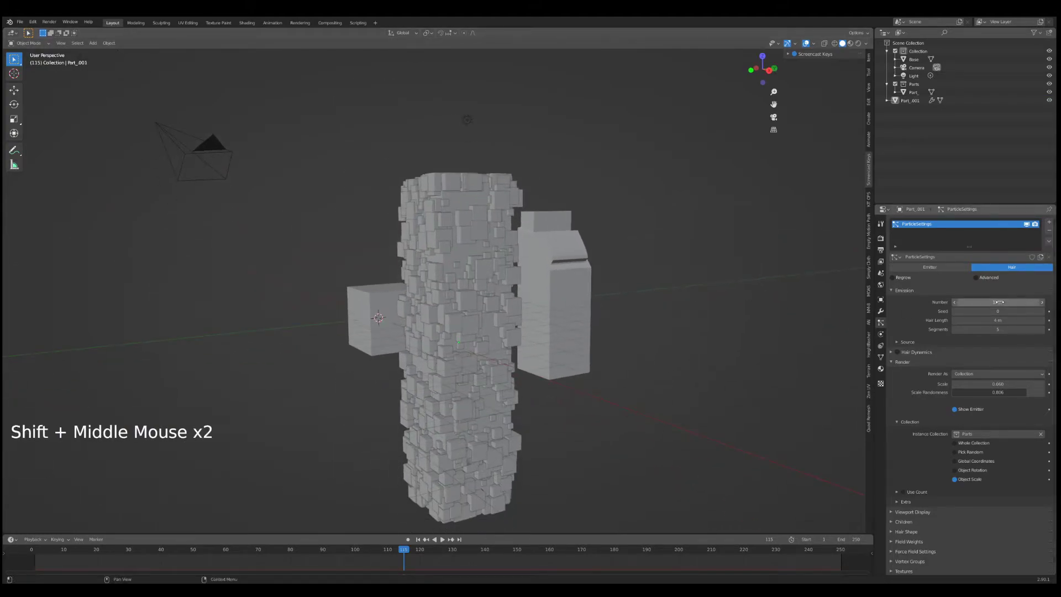
scroll(495, 254, "up", 4)
scroll(481, 302, "down", 1)
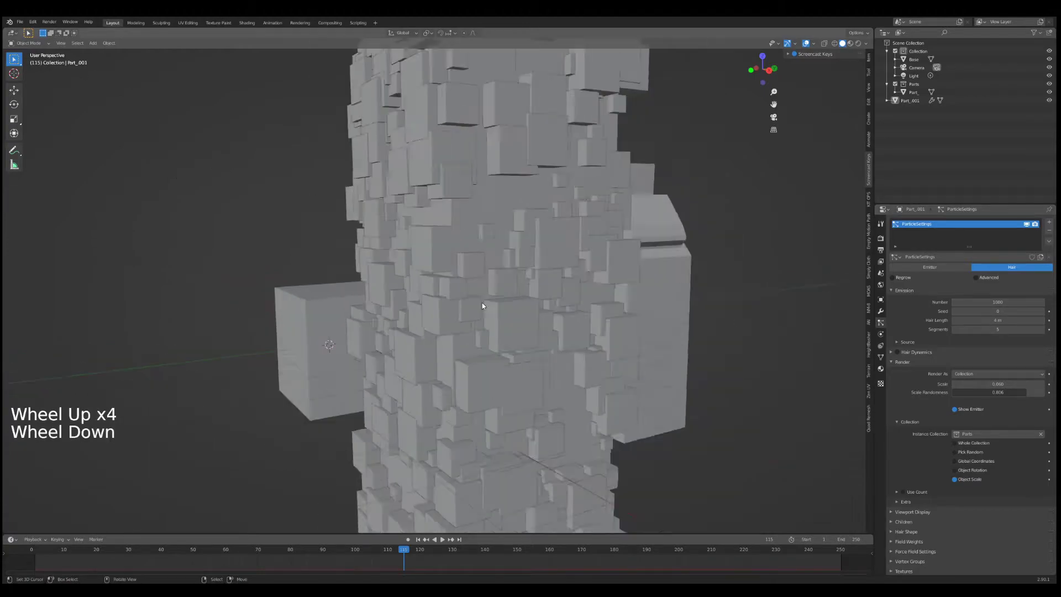
scroll(481, 303, "down", 2)
middle_click_drag(482, 303, 476, 185)
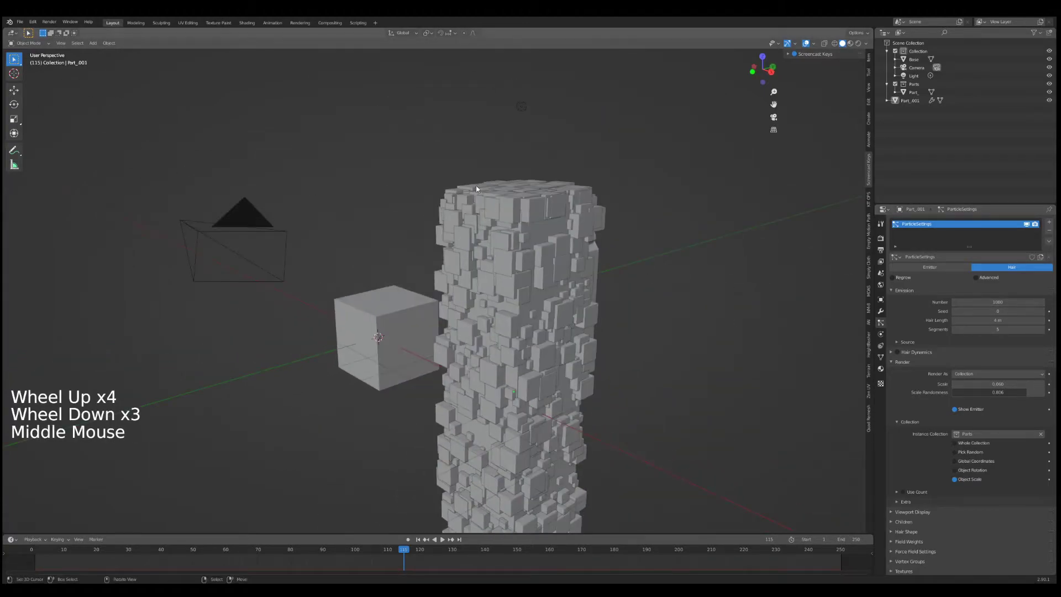
scroll(526, 372, "down", 2)
- Select the column, compare its particle-covered look with the bare mesh, and leave it in Edit Mode
right_click(479, 292)
middle_click_drag(479, 292, 503, 301)
scroll(514, 307, "up", 2)
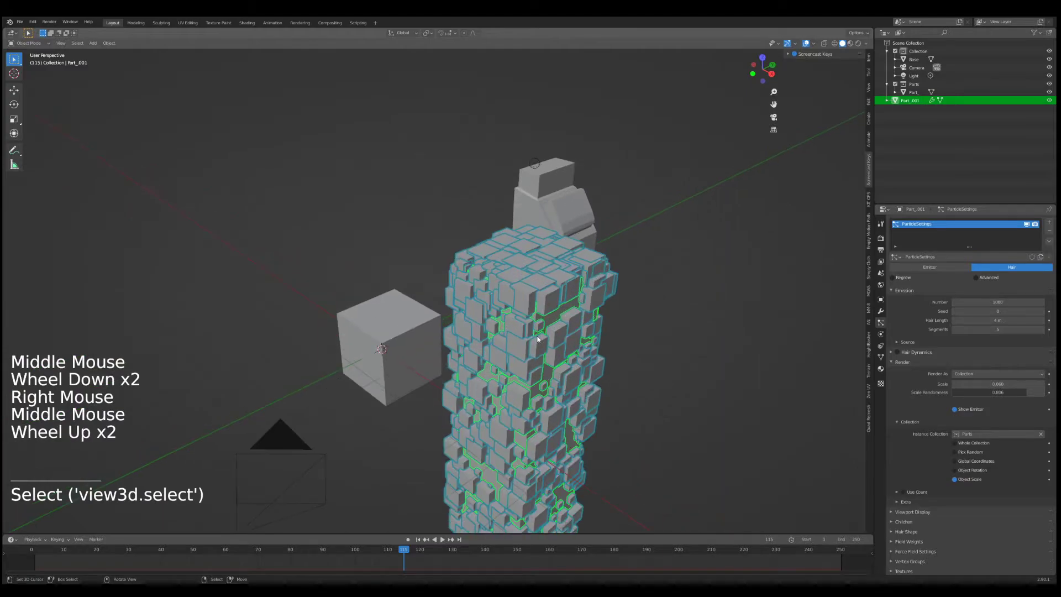
key("Tab")
key("Tab")
key("Tab")
key("Tab")
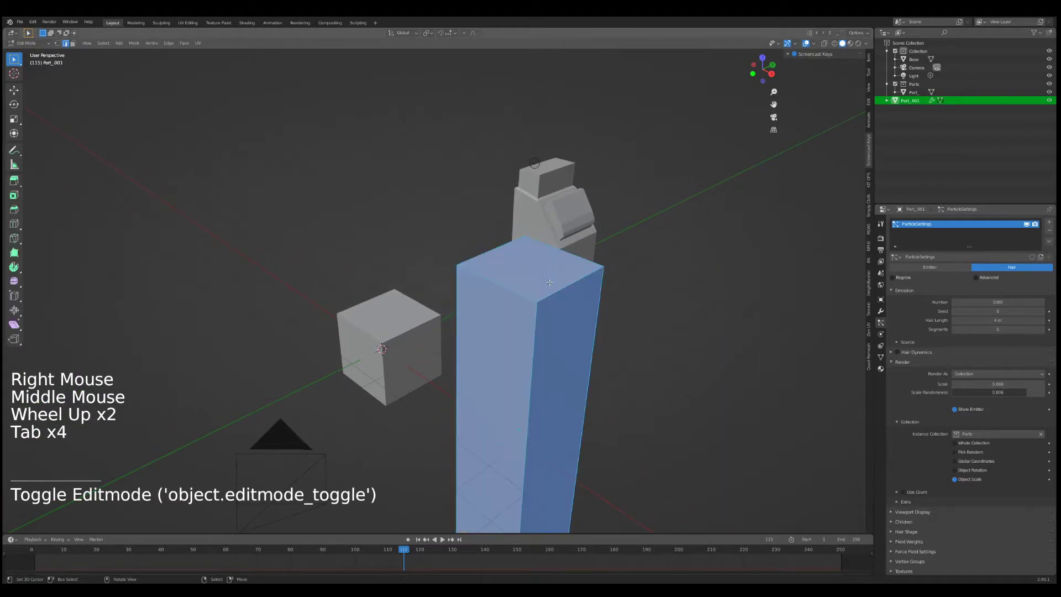
key("Tab")
key("Tab")
key("Tab")
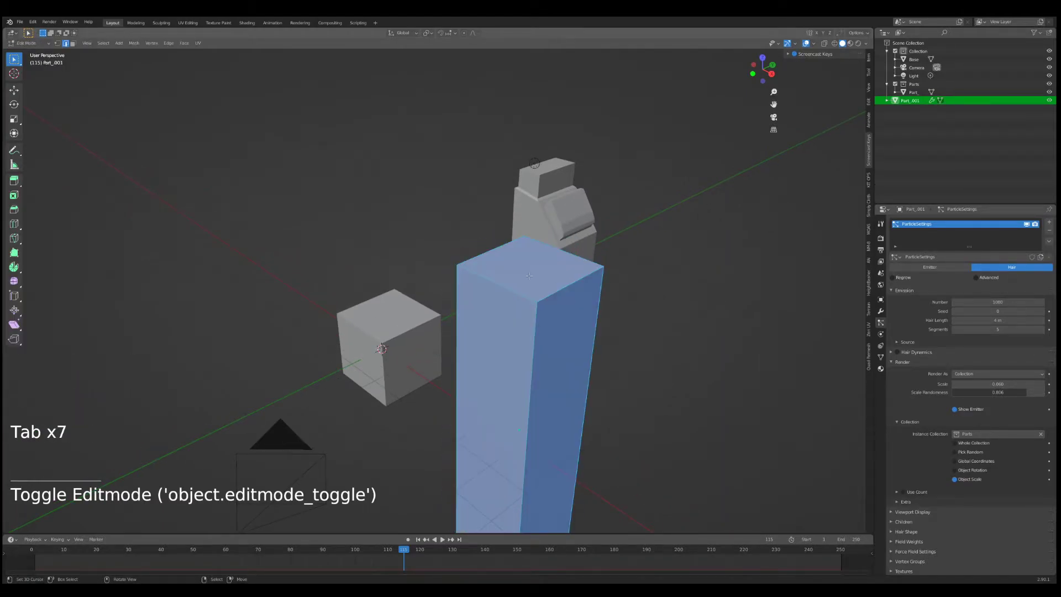
- Inset the column's top face and raise the inner face along Z to form a sloped rim
right_click(543, 268)
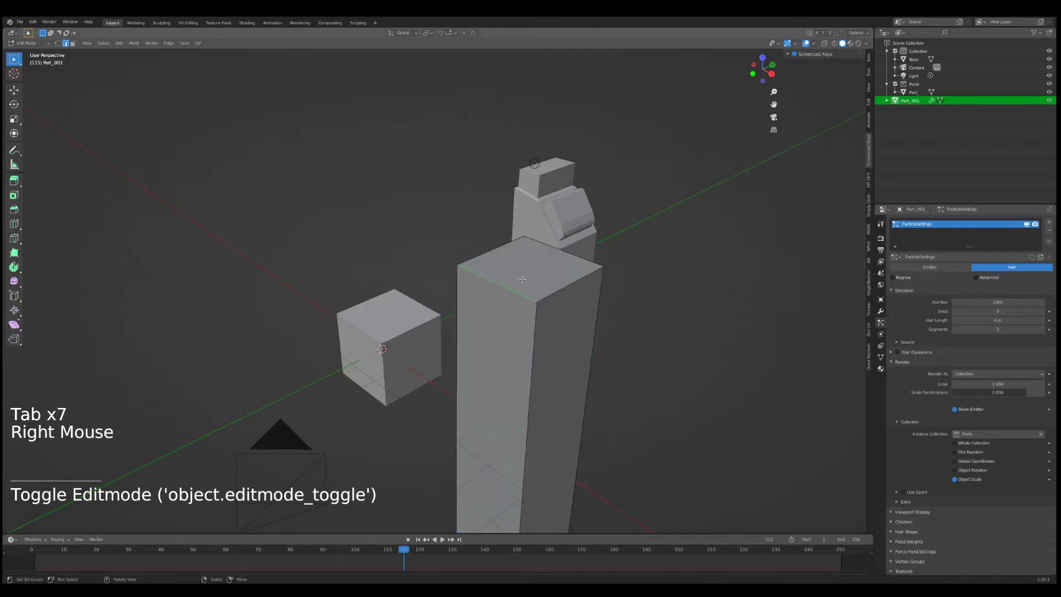
key("ctrl+Tab")
right_click(544, 268)
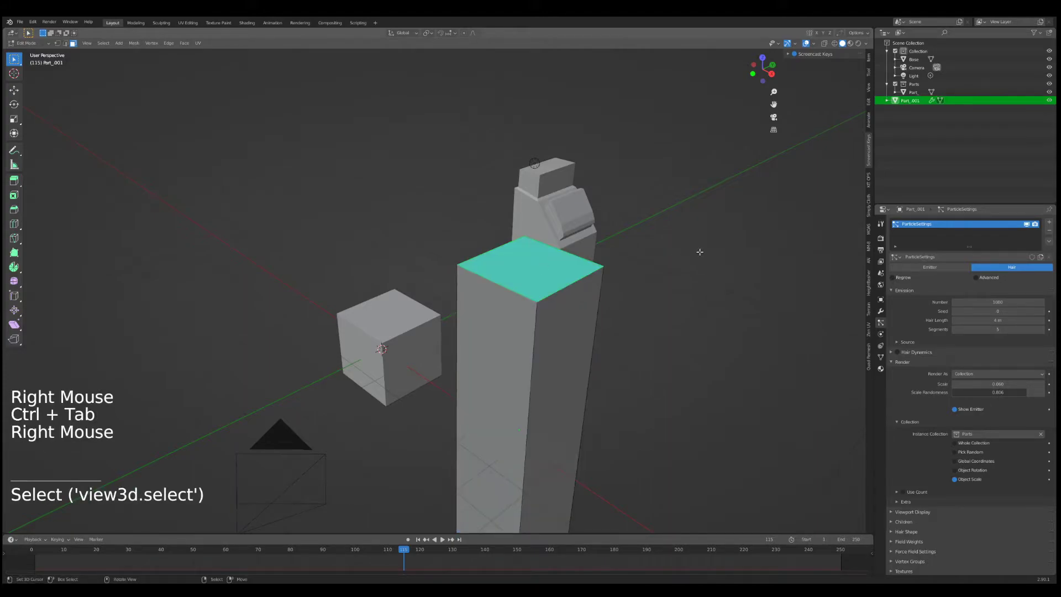
key("i")
left_click(674, 254)
key("g")
key("z")
left_click(673, 237)
- Extrude the column's inset top face, raise it along Z into a narrower tier, and return to Object Mode
key("e")
left_click(665, 239)
key("g")
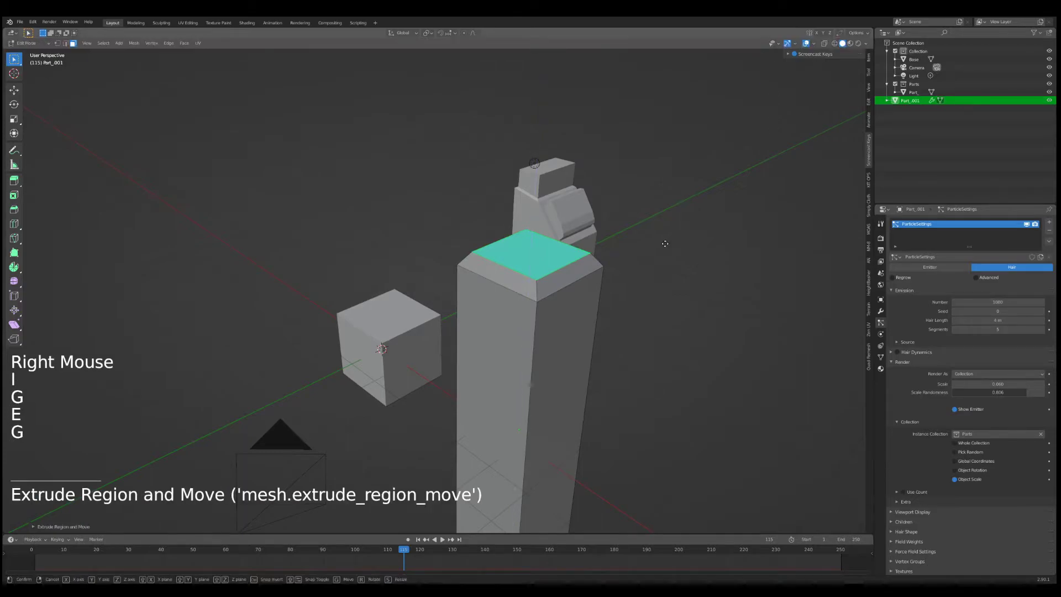
key("z")
left_click(658, 196)
key("Tab")
- Inspect how the scattered parts cover the reshaped column
middle_click_drag(658, 196, 552, 255)
key("a")
scroll(598, 270, "up", 2)
scroll(574, 274, "up", 1)
scroll(575, 277, "down", 1)
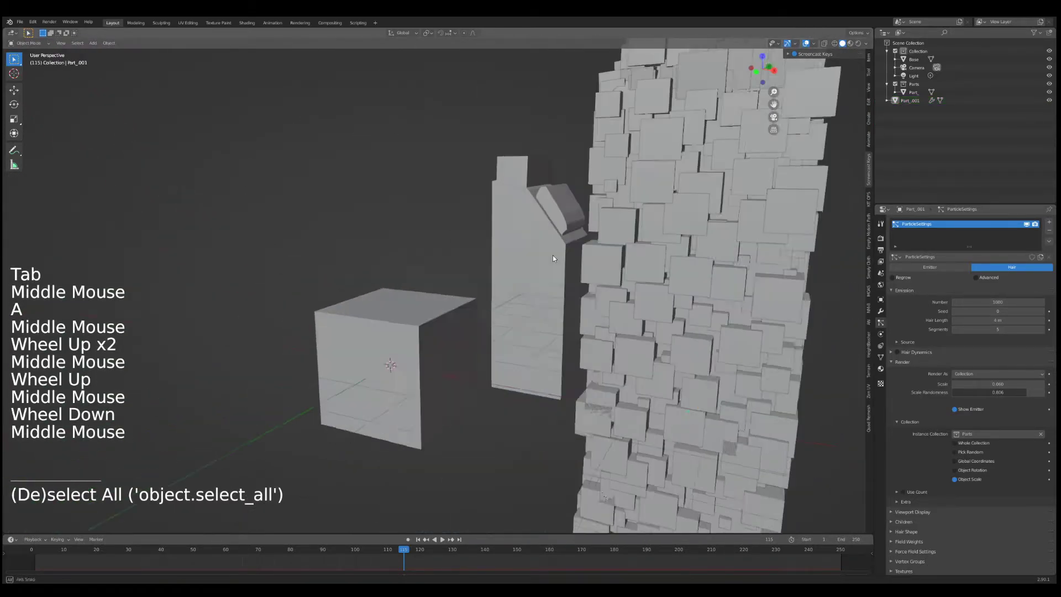
scroll(567, 198, "down", 3)
middle_click_drag(567, 198, 652, 265)
- Shrink the tower's top face, extrude and raise it, and scale the new face down to form a tapered tier
key("Tab")
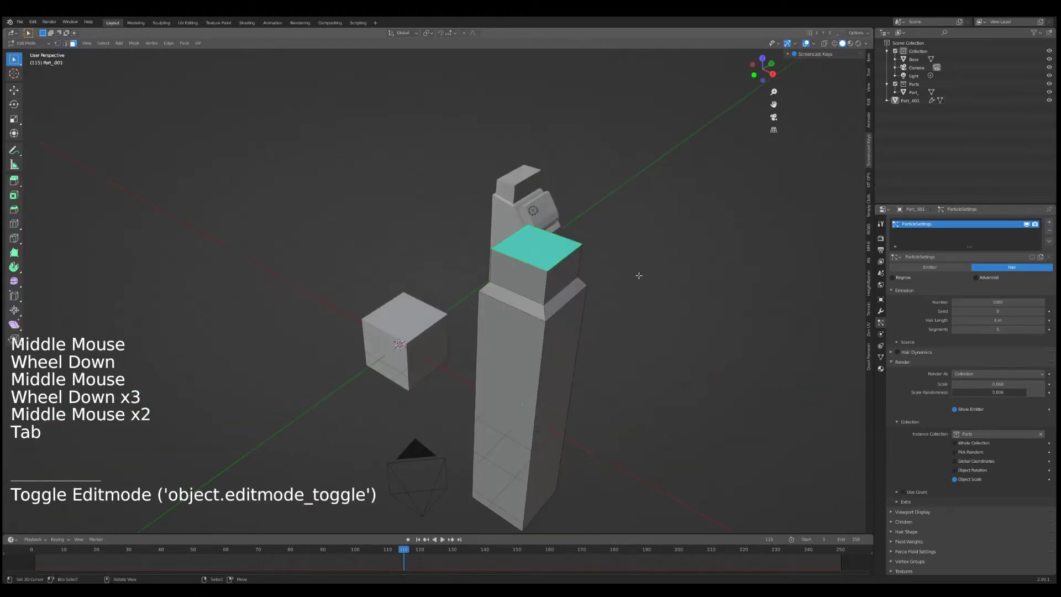
key("s")
left_click(632, 264)
key("e")
left_click(641, 238)
key("g")
left_click(654, 215)
key("s")
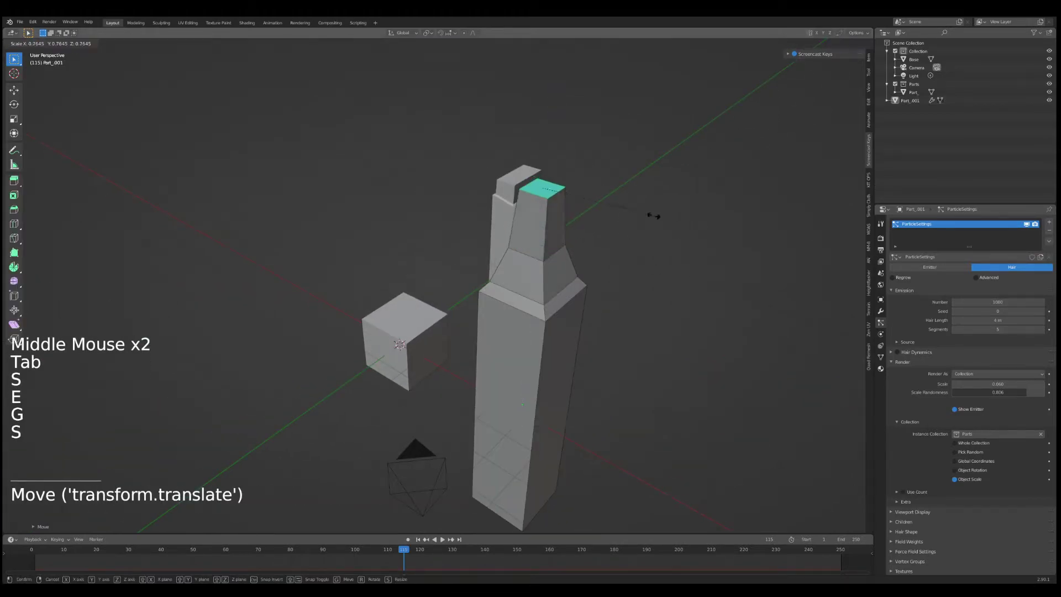
left_click(604, 207)
- Extrude and raise the tower's top face into a thin spire and return to Object Mode
key("e")
left_click(602, 194)
key("g")
left_click(594, 147)
key("Tab")
- Examine the finished tower shape and its scattered parts from several angles
middle_click_drag(608, 182, 613, 254)
middle_click_drag(614, 254, 586, 279)
scroll(586, 279, "up", 2)
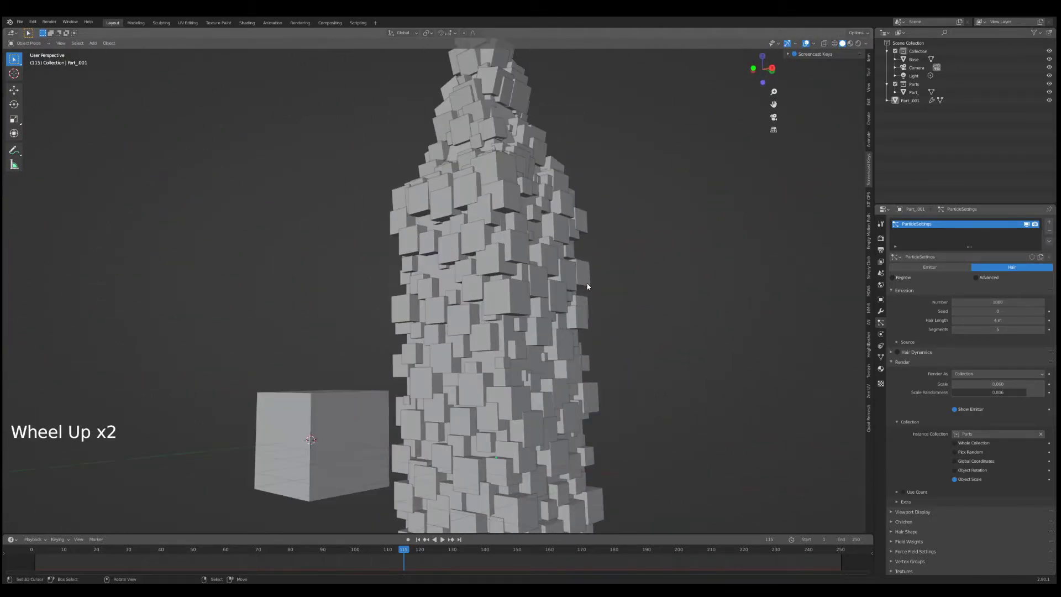
scroll(587, 280, "up", 1, "shift")
middle_click_drag(547, 226, 528, 277, "shift")
middle_click_drag(528, 276, 577, 338)
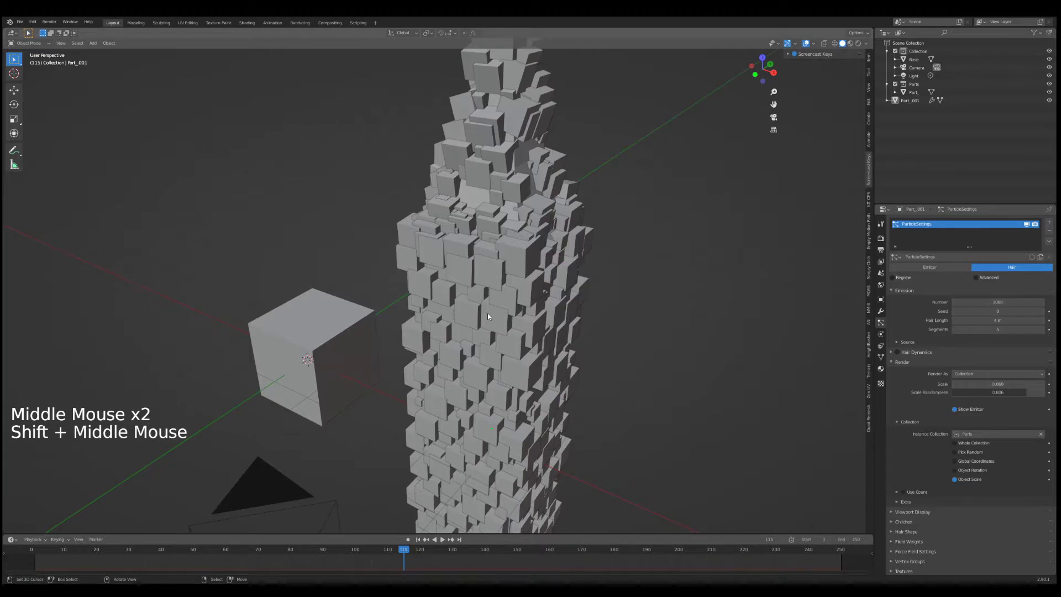
middle_click_drag(488, 313, 507, 329)
middle_click_drag(507, 329, 469, 186)
- Delete the camera from the scene
scroll(500, 332, "down", 2)
right_click(436, 290)
right_click(436, 290)
key("Delete")
scroll(501, 314, "up", 2)
scroll(475, 283, "down", 2)
middle_click_drag(452, 264, 469, 296, "shift")
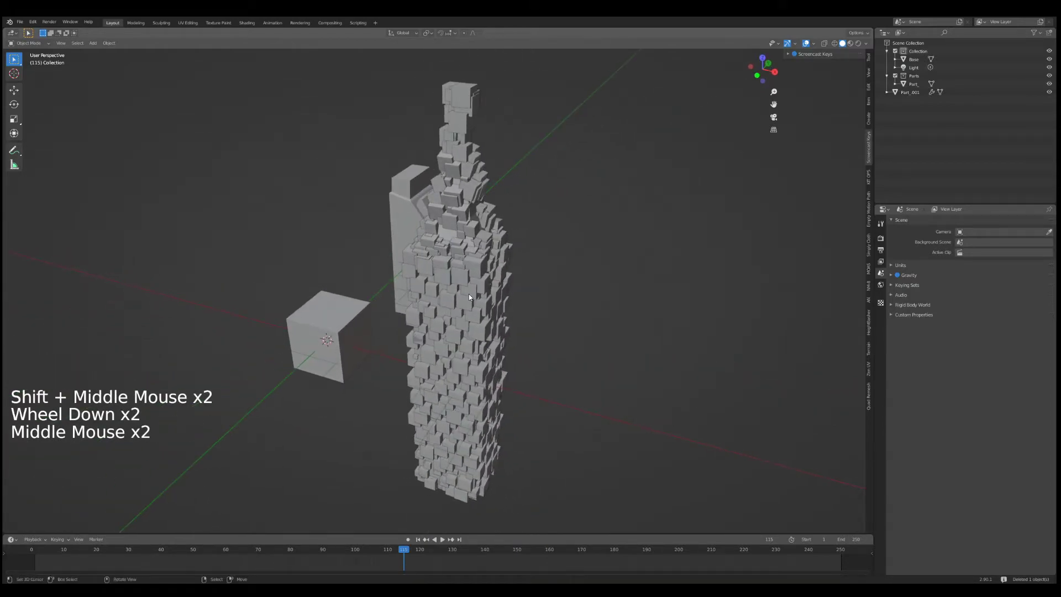
- Enable the Advanced hair settings and particle Rotation for the tower's particle system
right_click(469, 297)
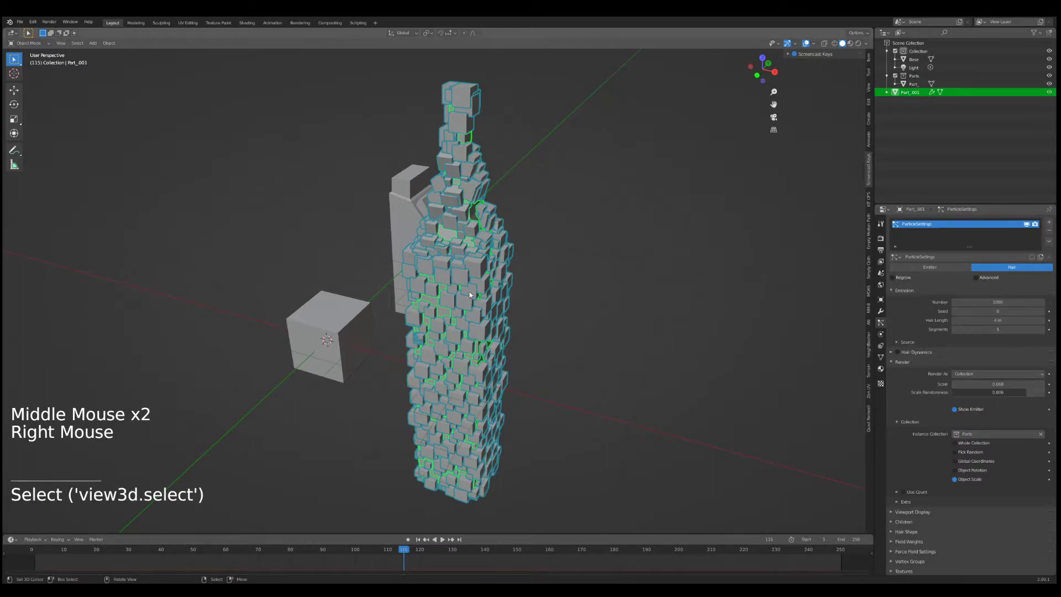
scroll(469, 289, "up", 2)
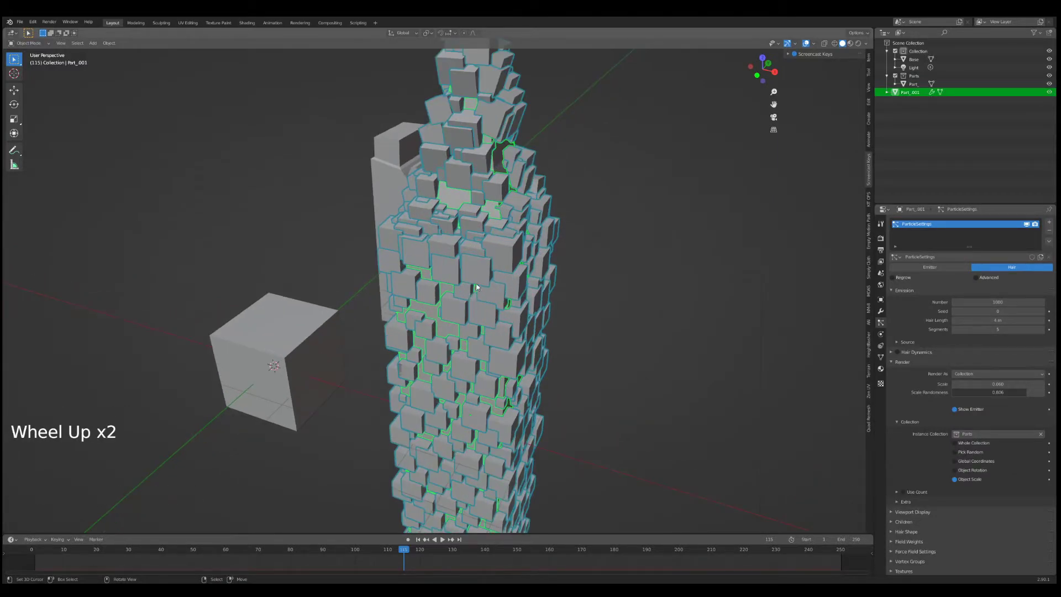
left_click(981, 279)
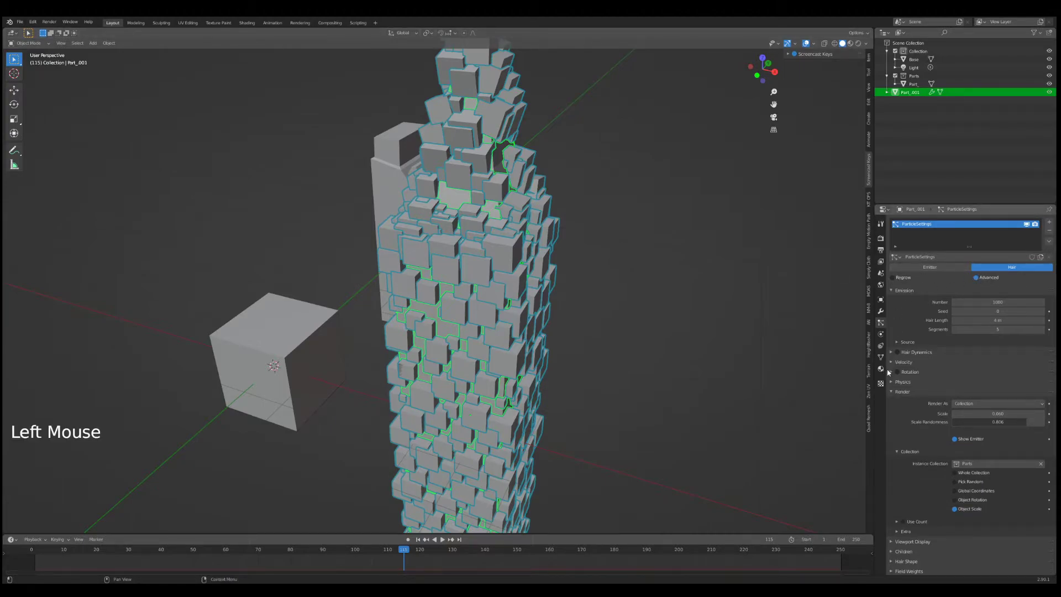
left_click(981, 279)
left_click(981, 278)
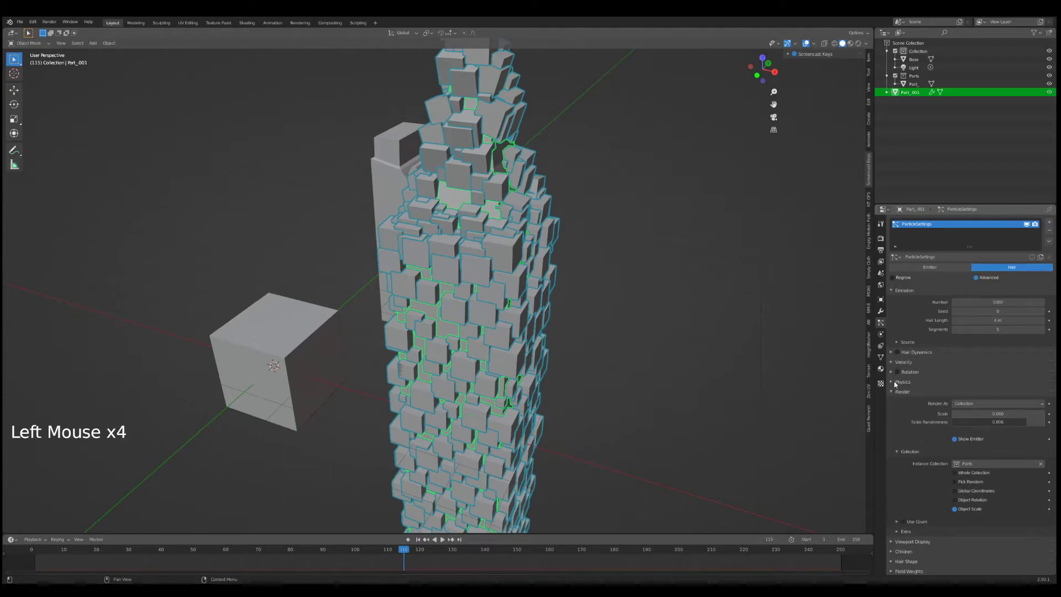
left_click(892, 372)
left_click(898, 373)
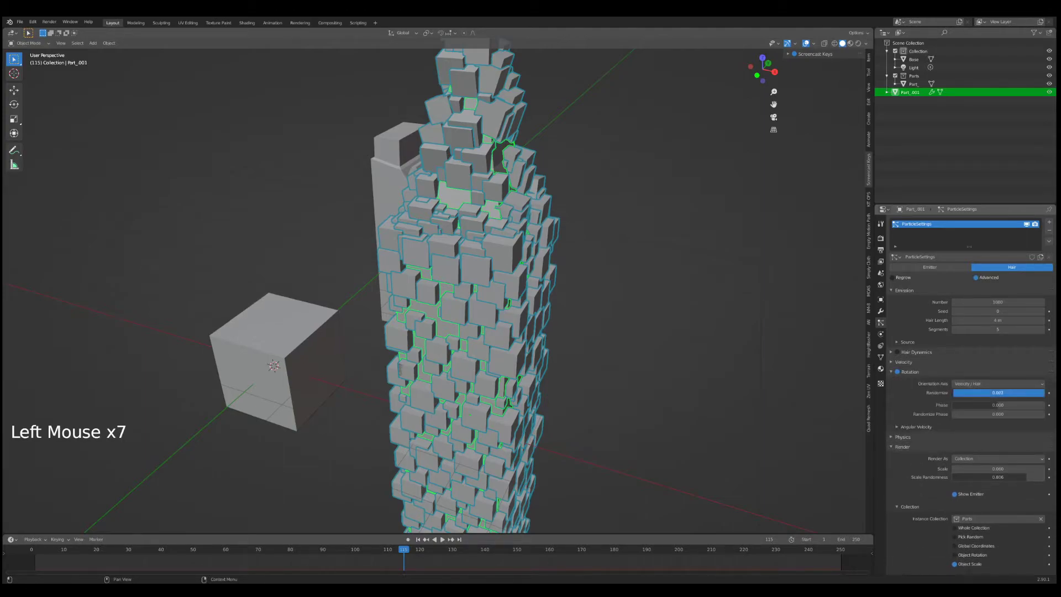
- Set the particle rotation's Randomize to about 0.3 and its Orientation Axis to None
mouse_move(1017, 393)
left_mouse_down()
mouse_move(988, 392)
mouse_move(1000, 392)
left_mouse_up()
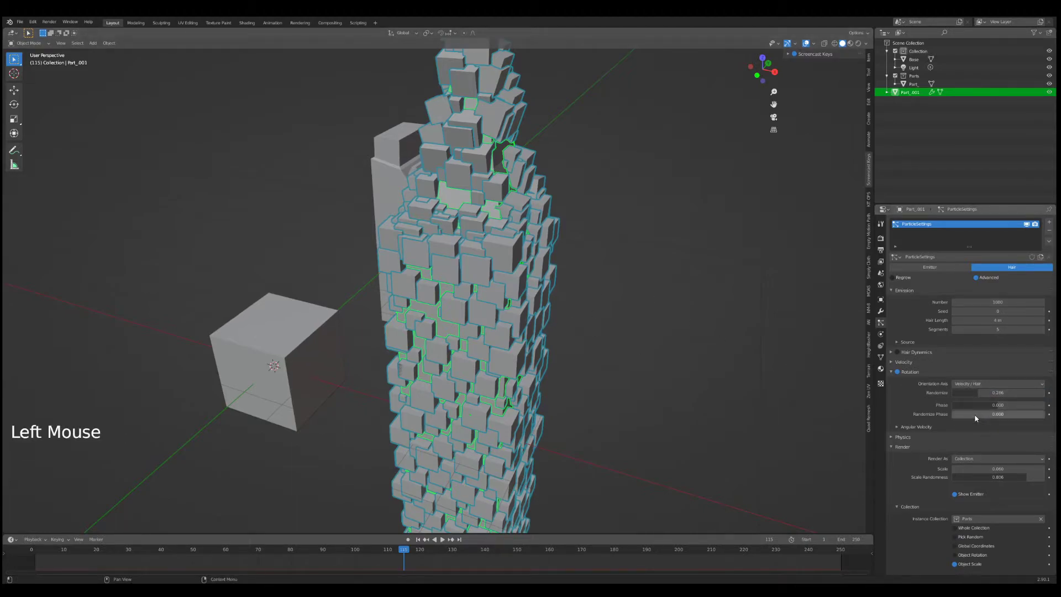
left_click(981, 385)
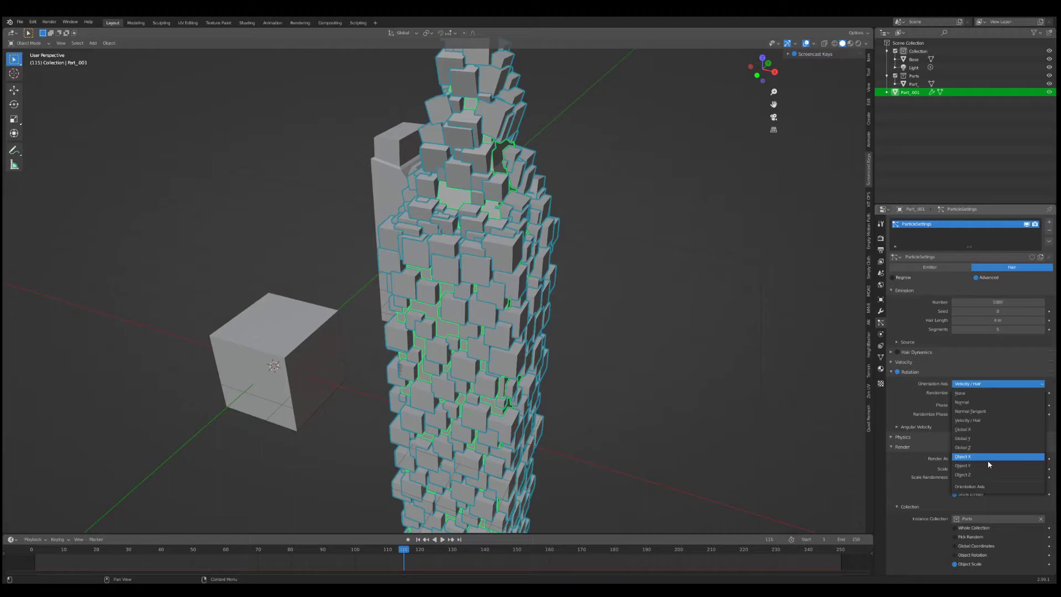
left_click(976, 384)
left_click(976, 393)
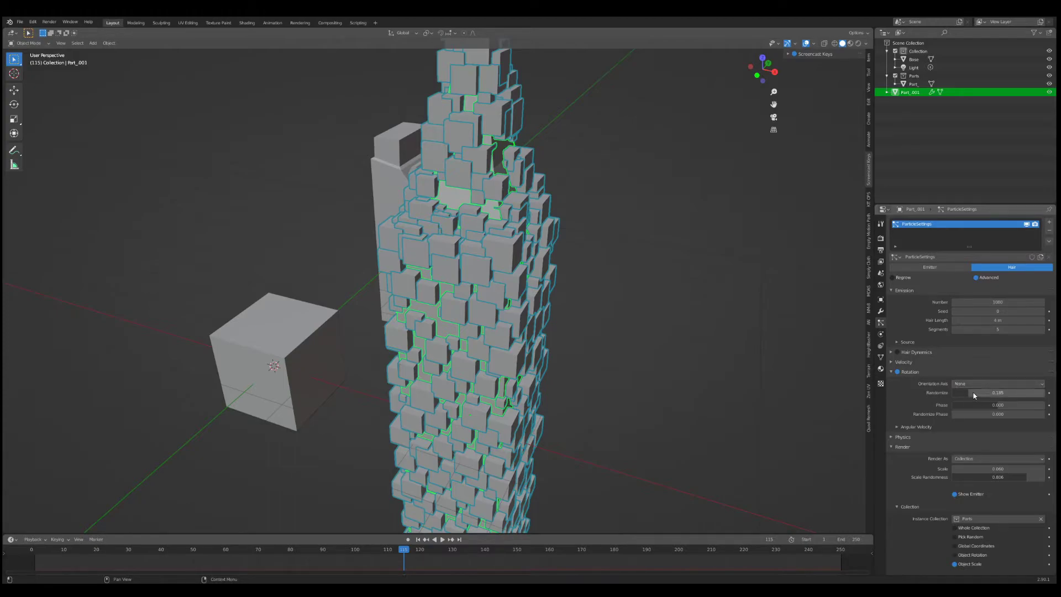
- Set the particle Orientation Axis to Normal and the rotation's Randomize to 0
left_click(979, 385)
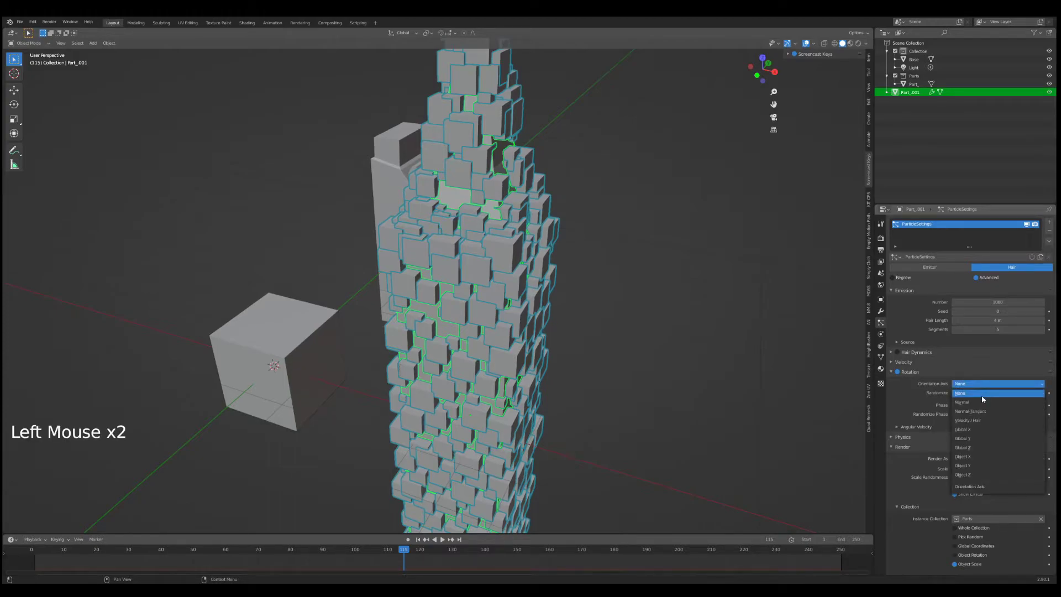
left_click(983, 402)
scroll(663, 346, "down", 1)
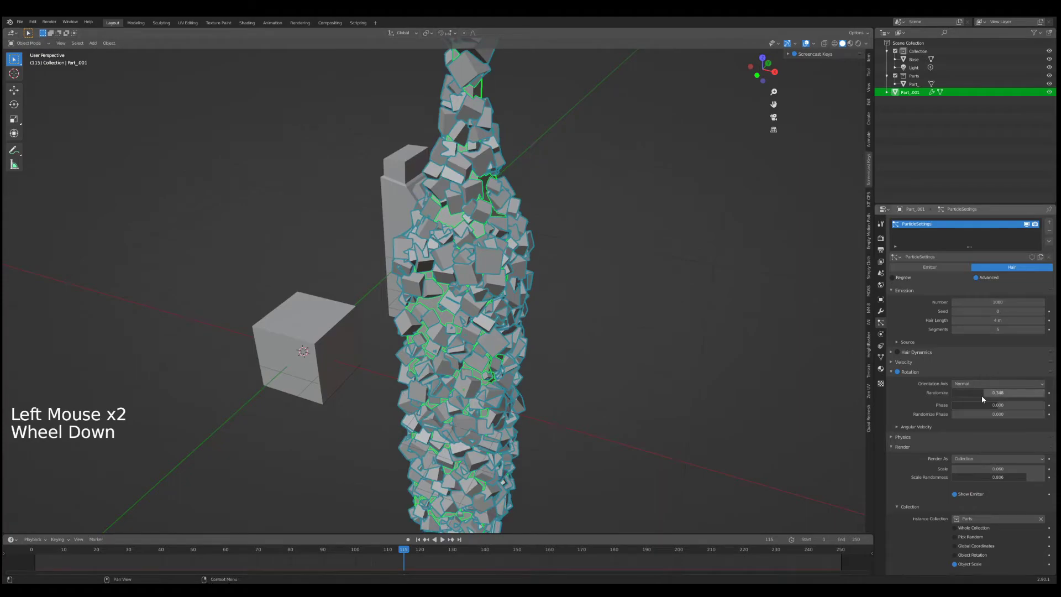
left_click_drag(983, 394, 953, 393)
scroll(552, 263, "down", 1)
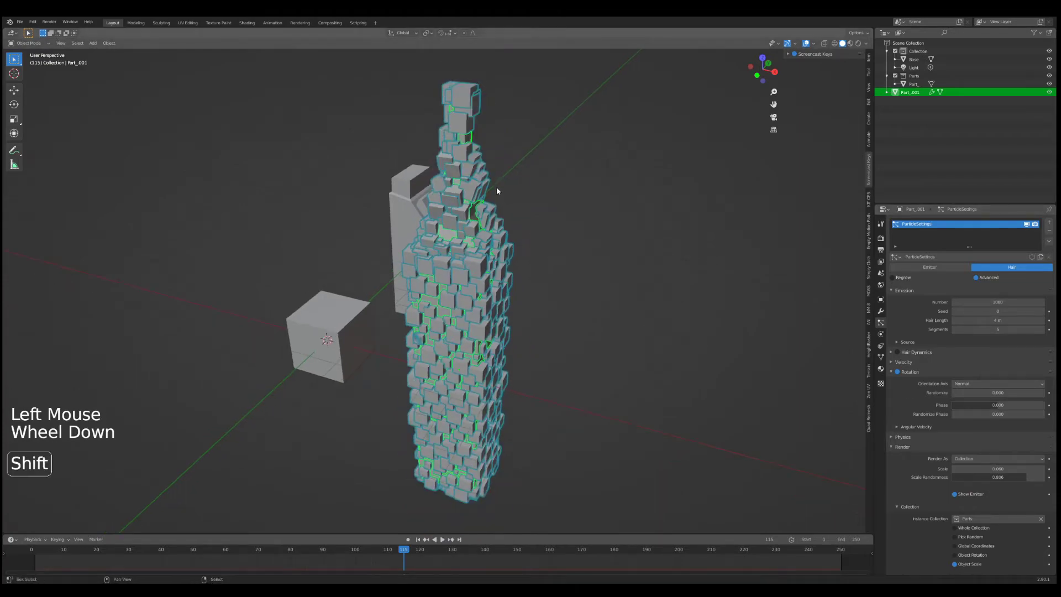
- Try the None Orientation Axis on the tower's particles and inspect the parts' alignment from several angles
scroll(508, 232, "up", 3)
middle_click_drag(496, 190, 519, 265, "shift")
middle_click_drag(519, 266, 549, 315)
middle_click_drag(549, 315, 578, 359)
left_click(989, 384)
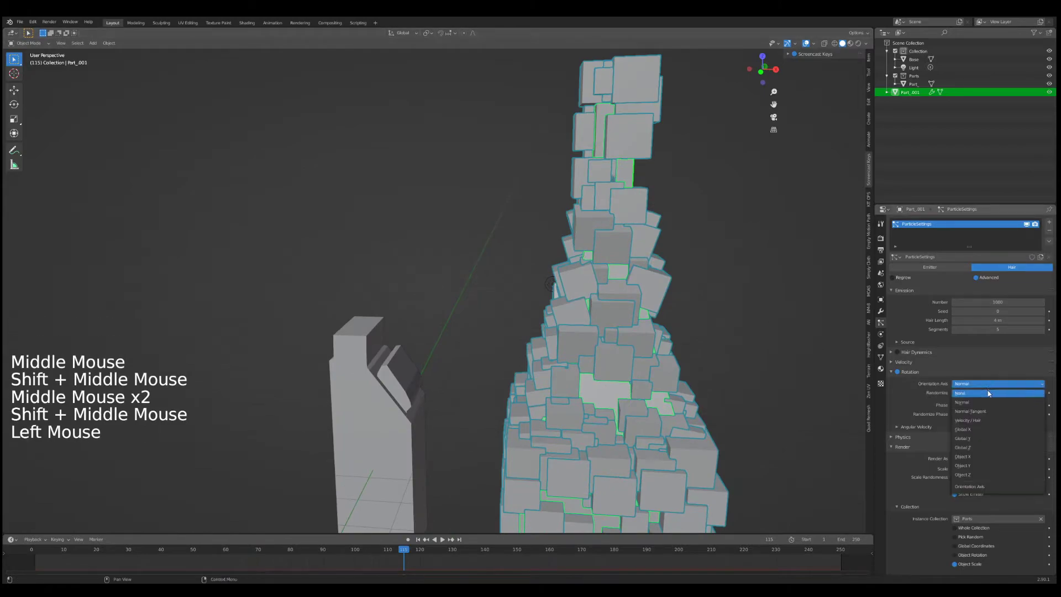
left_click(989, 393)
scroll(596, 215, "down", 2)
middle_click_drag(574, 398, 568, 311, "shift")
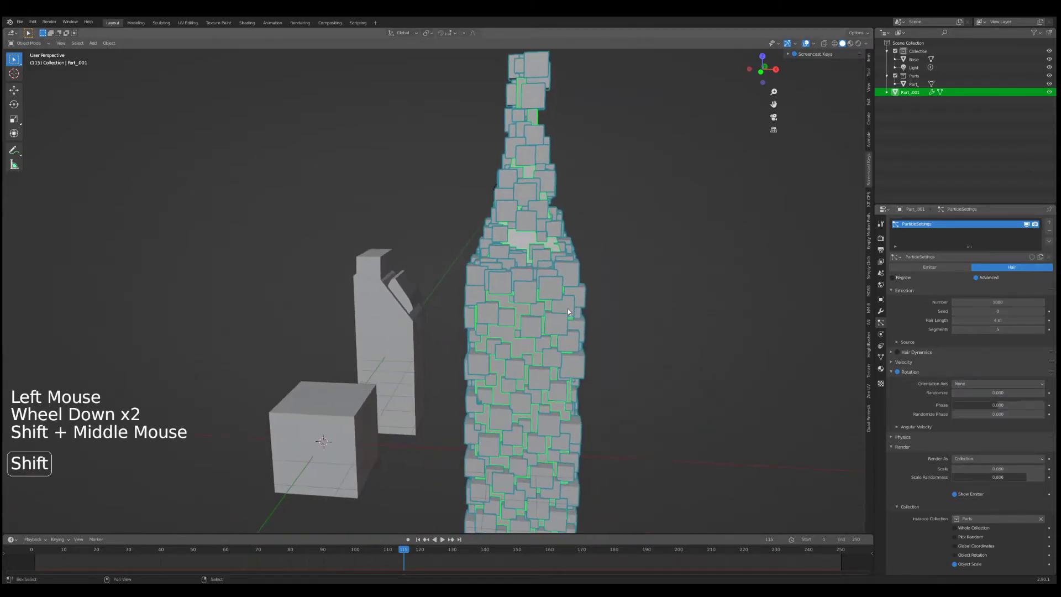
middle_click_drag(552, 206, 530, 227, "shift")
middle_click_drag(530, 226, 409, 323)
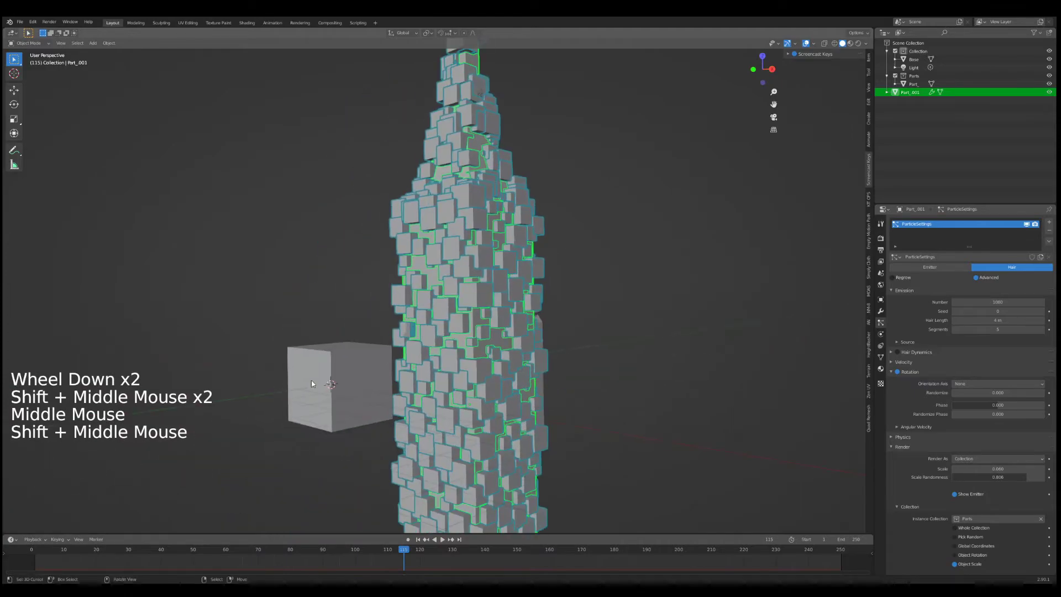
right_click(408, 322)
key("r")
right_click(468, 212)
right_click(487, 243)
middle_click_drag(468, 212, 469, 254)
- Set the particle Orientation Axis back to Normal and check the parts on the upper tower
left_click(986, 384)
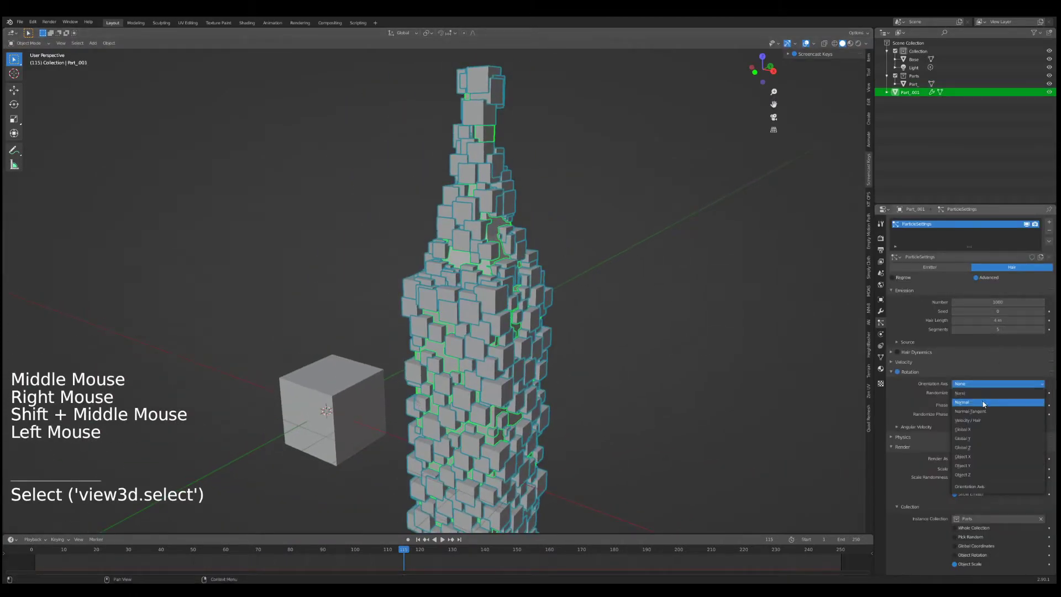
left_click(984, 403)
middle_click_drag(594, 224, 584, 236, "shift")
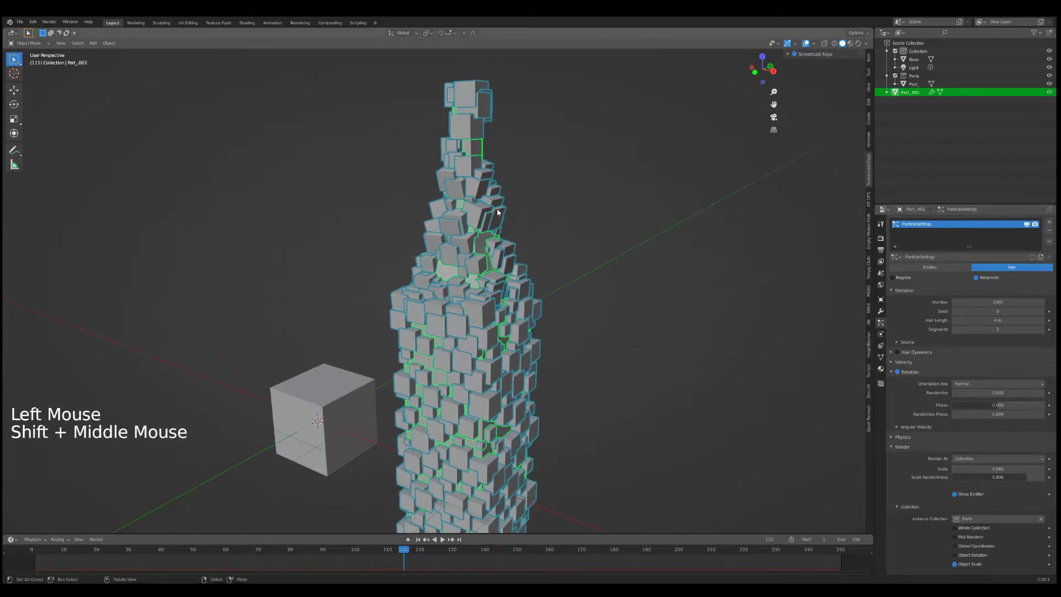
middle_click_drag(497, 212, 489, 244, "shift")
scroll(473, 227, "up", 2)
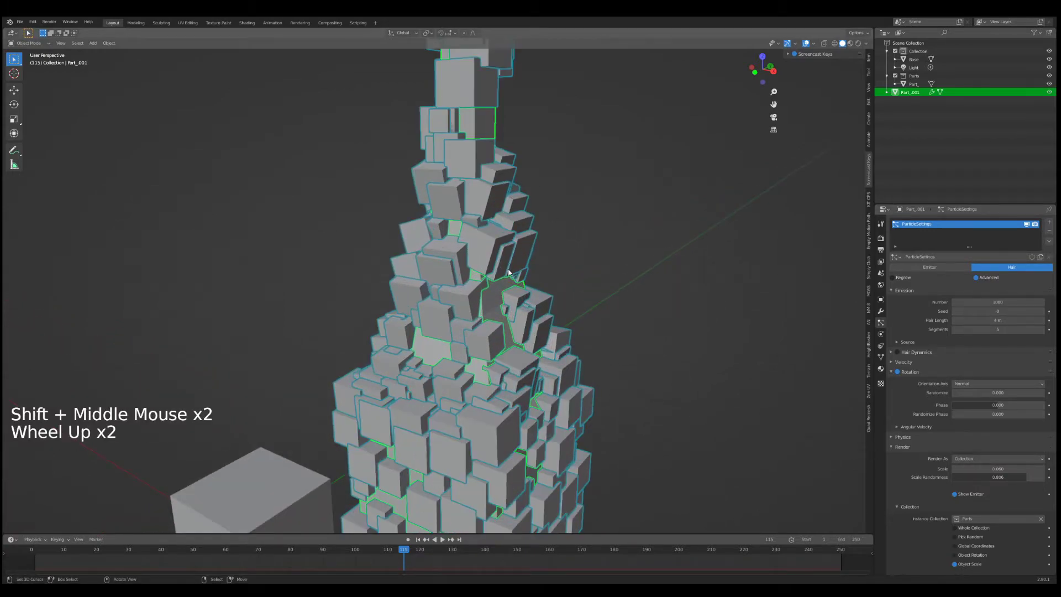
- Increase the particle rotation's Randomize, deselect all objects and check the scattered parts
mouse_move(998, 392)
left_mouse_down()
mouse_move(1041, 392)
mouse_move(956, 392)
mouse_move(981, 393)
left_mouse_up()
scroll(499, 345, "down", 2)
scroll(517, 291, "down", 3)
middle_click_drag(499, 341, 538, 365, "shift")
key("a")
scroll(553, 296, "up", 1)
scroll(531, 300, "up", 4)
scroll(552, 315, "down", 2)
- Reduce the particle rotation's Randomize to about 0.05 so the parts tilt only slightly
left_click_drag(976, 393, 945, 393)
scroll(522, 364, "up", 1)
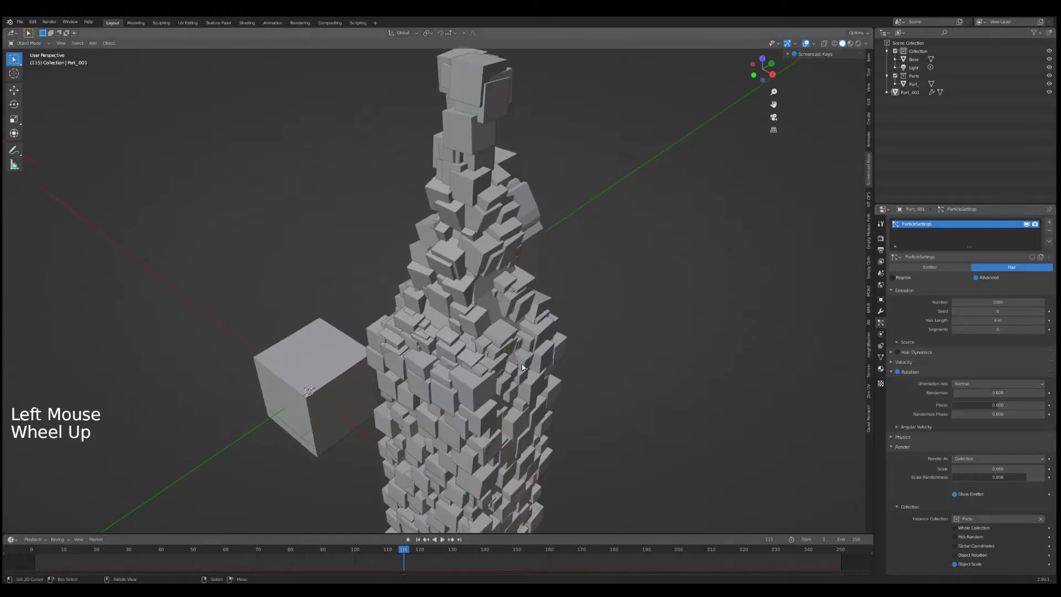
scroll(521, 364, "up", 1, "shift")
middle_click_drag(521, 364, 497, 397, "shift")
mouse_move(966, 394)
left_mouse_down()
mouse_move(1045, 396)
mouse_move(959, 395)
left_mouse_up()
middle_click_drag(440, 361, 491, 313)
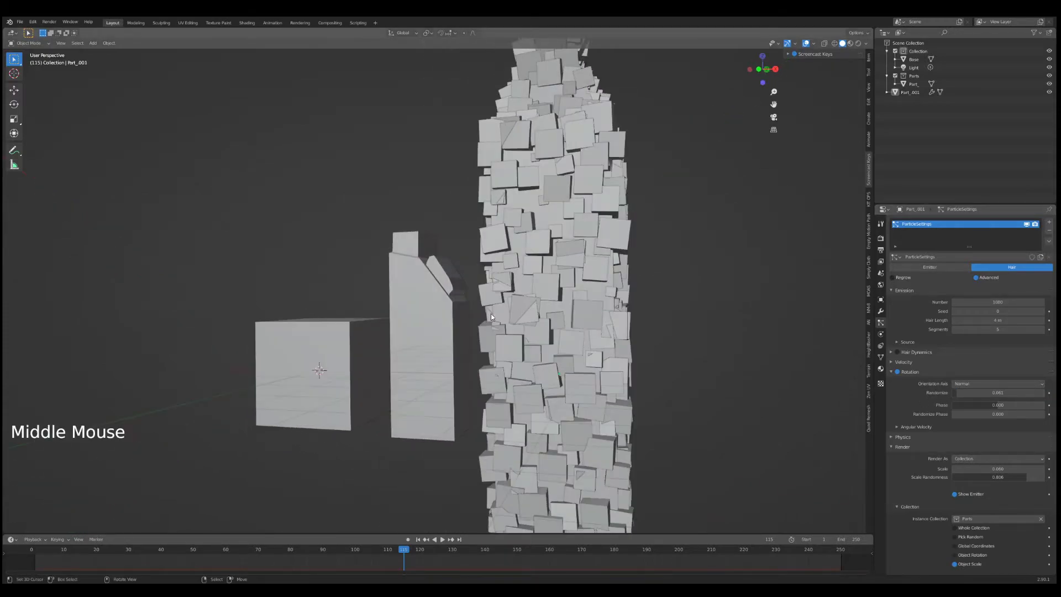
scroll(511, 162, "down", 2)
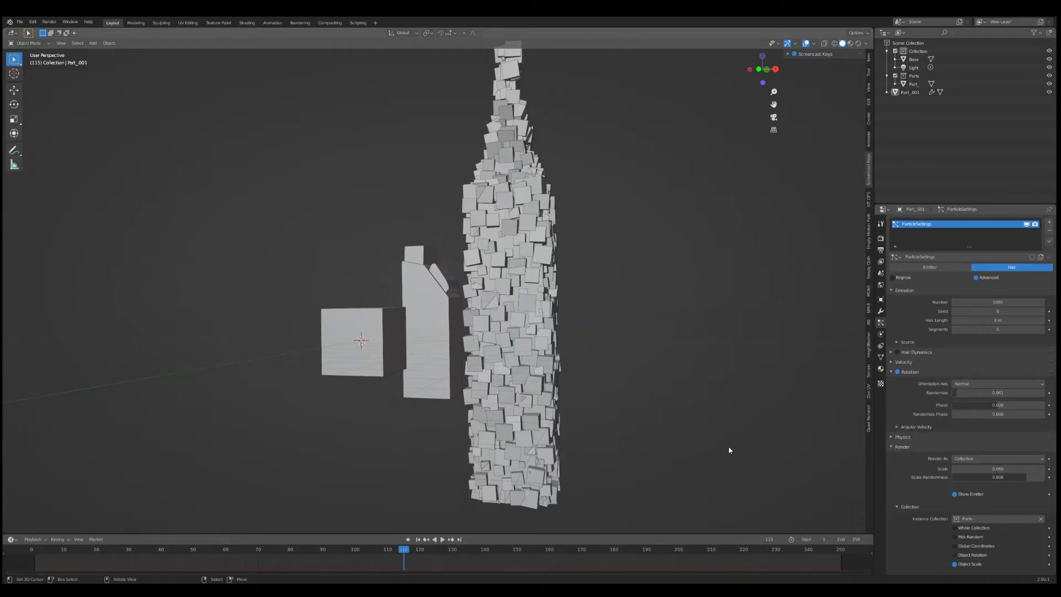
- Set the particle Scale Randomness to about 0.6 and the render Scale to about 0.07
left_click_drag(1026, 477, 987, 467)
middle_click_drag(497, 365, 573, 383)
scroll(573, 383, "up", 2)
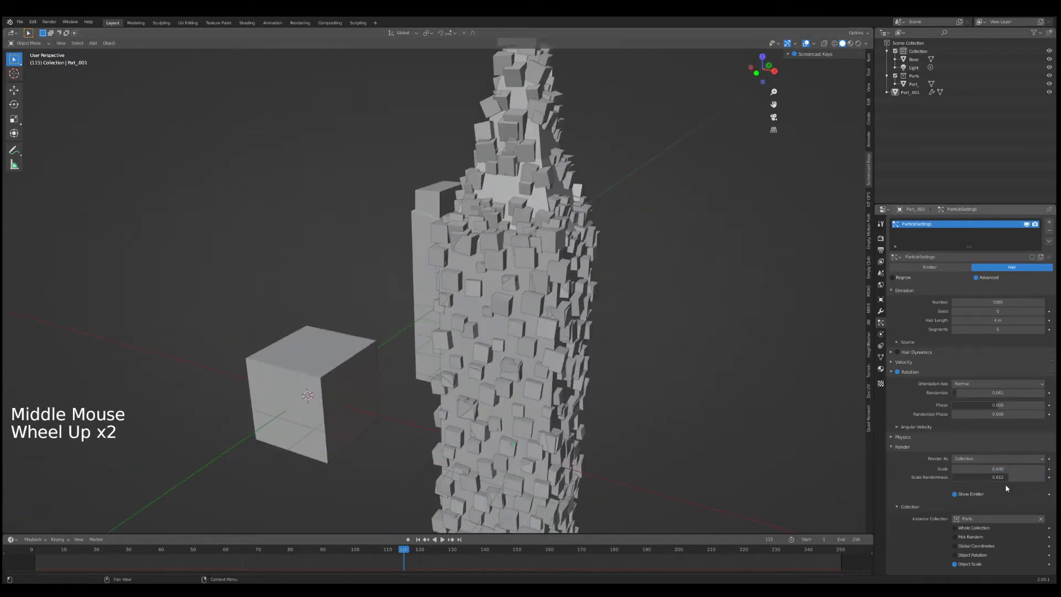
left_click_drag(978, 468, 997, 467)
middle_click_drag(492, 340, 520, 317, "shift")
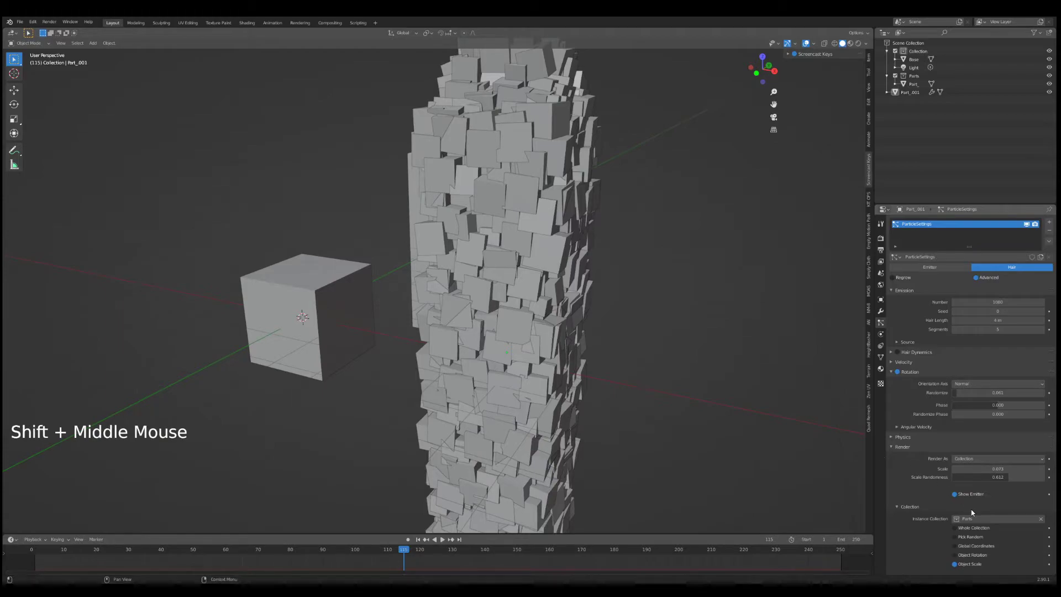
scroll(959, 547, "down", 1, "shift")
- Try different emission Seed values, including 18, and inspect the parts' distribution over the tower
left_click(954, 539)
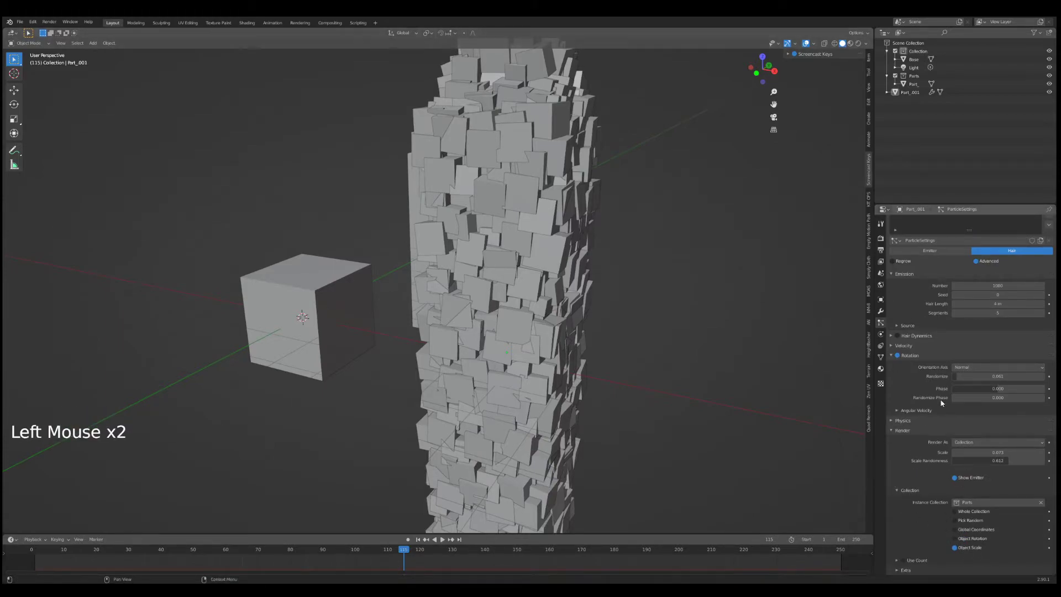
scroll(965, 354, "up", 4)
left_click(988, 311)
left_click_drag(989, 311, 1001, 311)
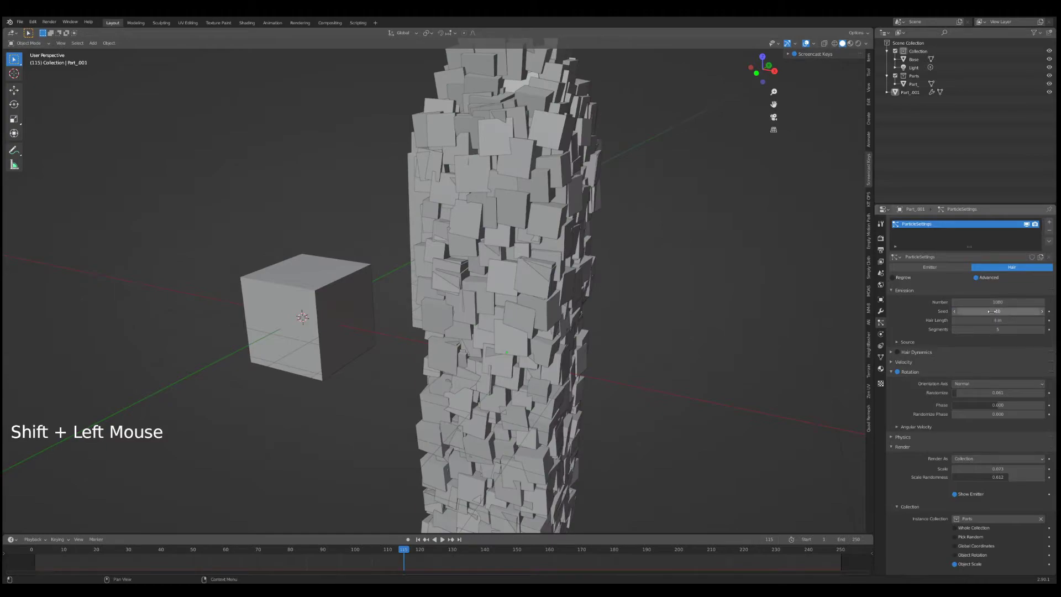
scroll(539, 215, "down", 2)
middle_click_drag(540, 182, 539, 223, "shift")
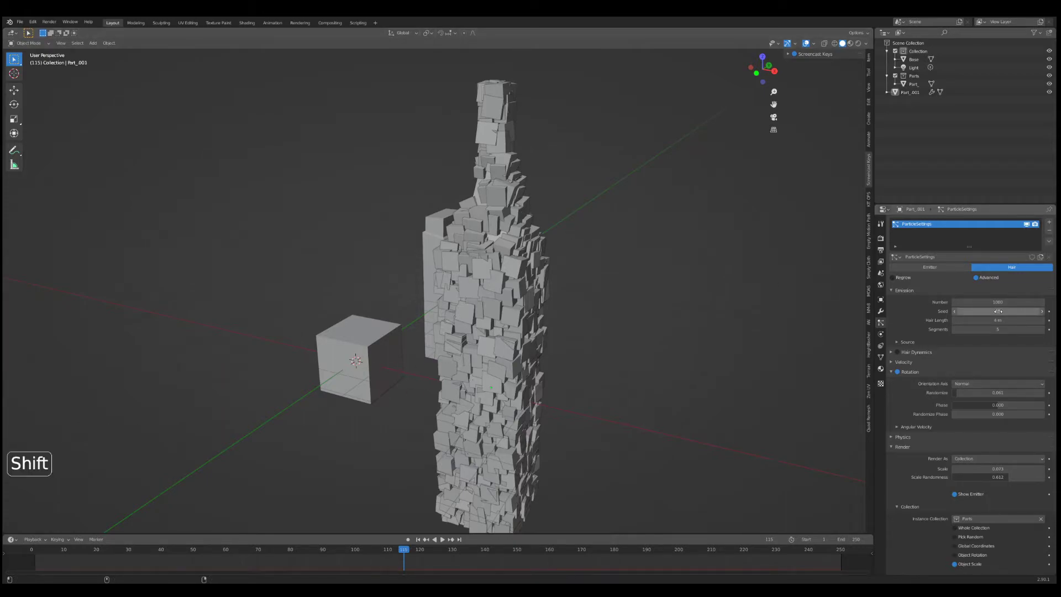
left_click_drag(997, 311, 953, 319, "shift")
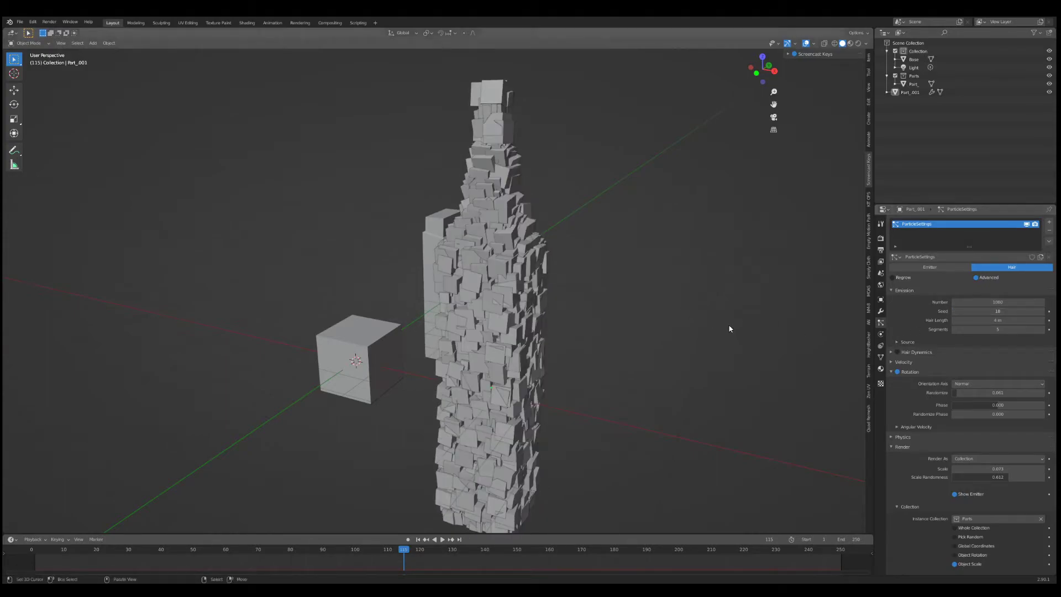
scroll(531, 302, "up", 2)
scroll(532, 302, "up", 3)
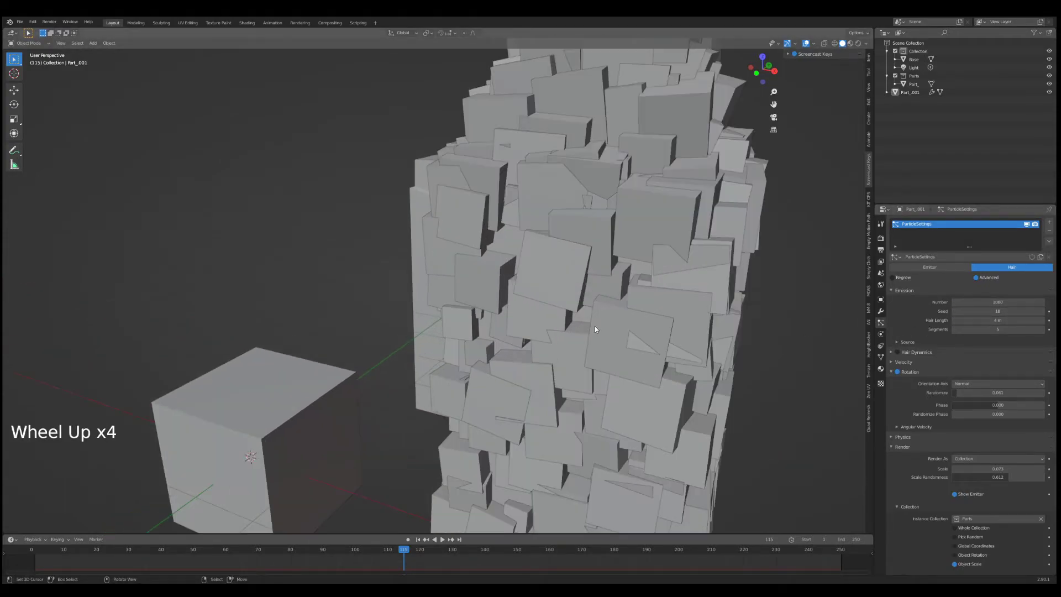
middle_click_drag(594, 326, 577, 271, "shift")
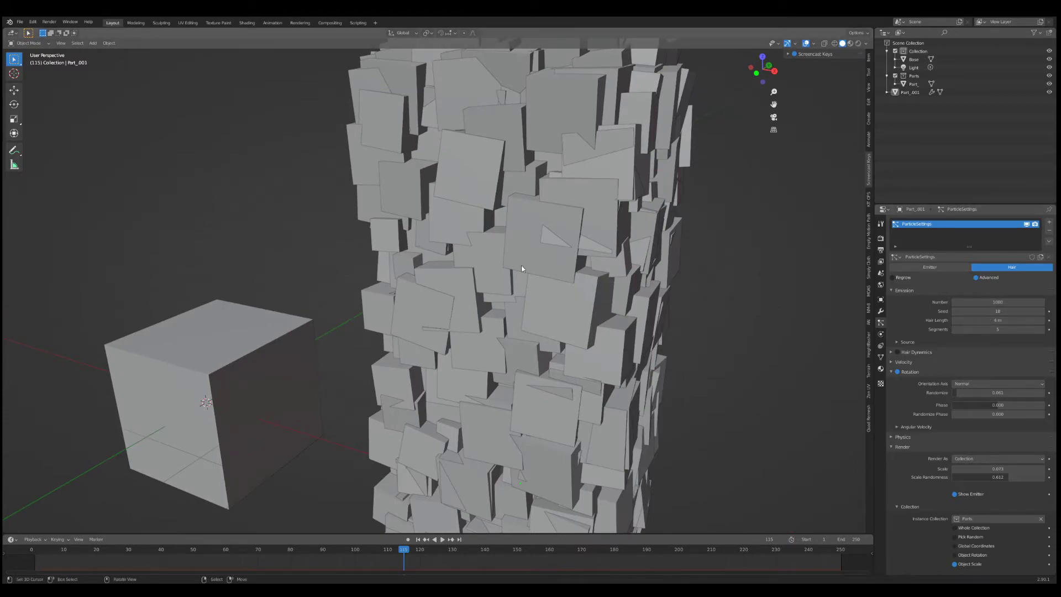
- Set the emission Seed to 20 for a different distribution of parts
left_click_drag(989, 311, 1013, 311, "shift")
scroll(529, 324, "up", 1)
scroll(529, 325, "down", 2)
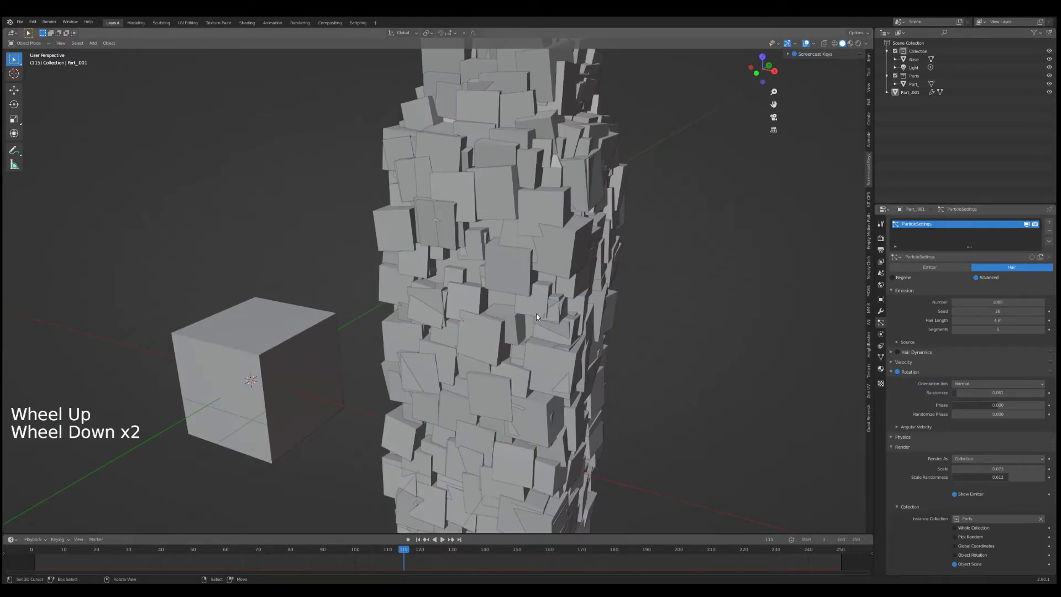
scroll(508, 306, "down", 2)
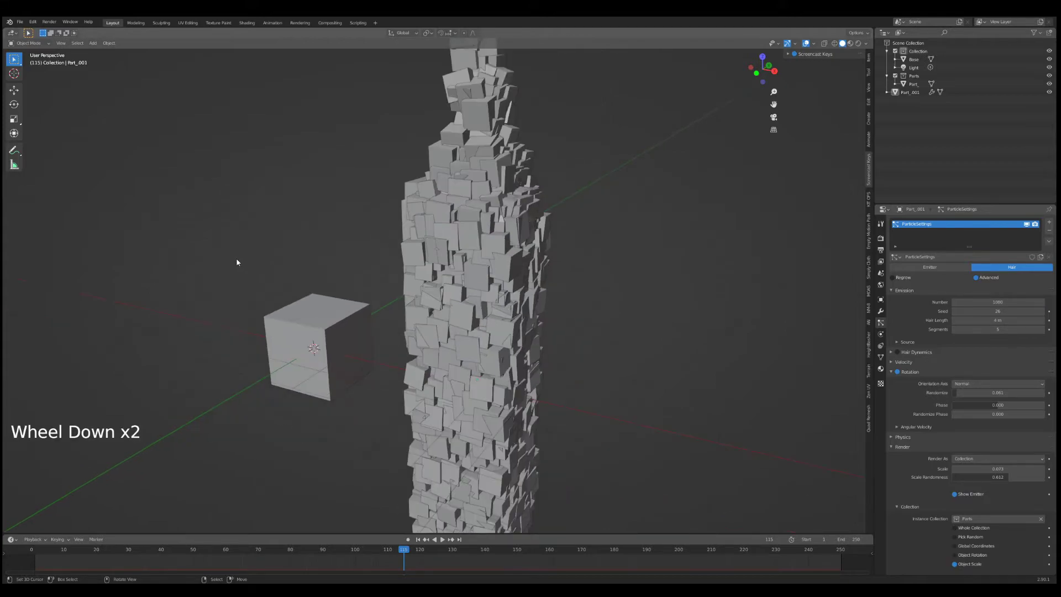
- Extrude the front face of the Part_ cube, scale it to about 0.8 and move it outward about 0.18 m along Y
right_click(304, 319)
key("Tab")
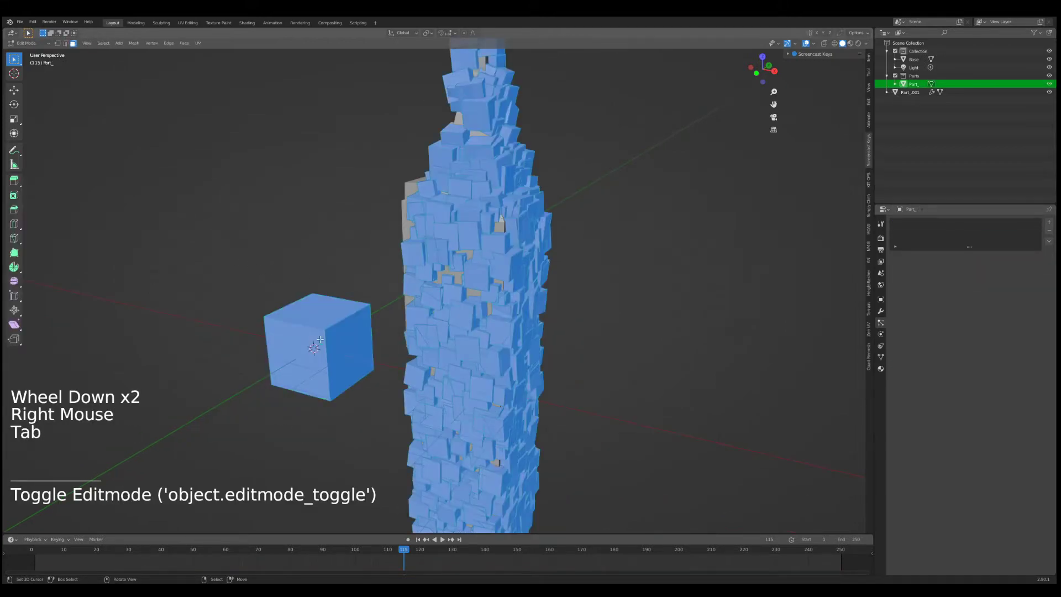
right_click(300, 369)
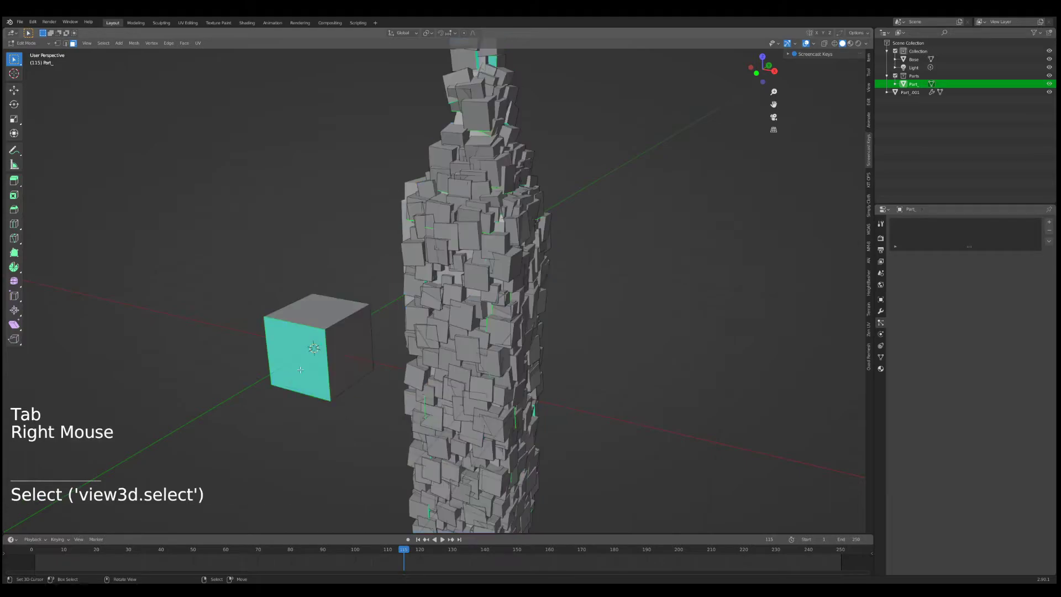
key("e")
key("s")
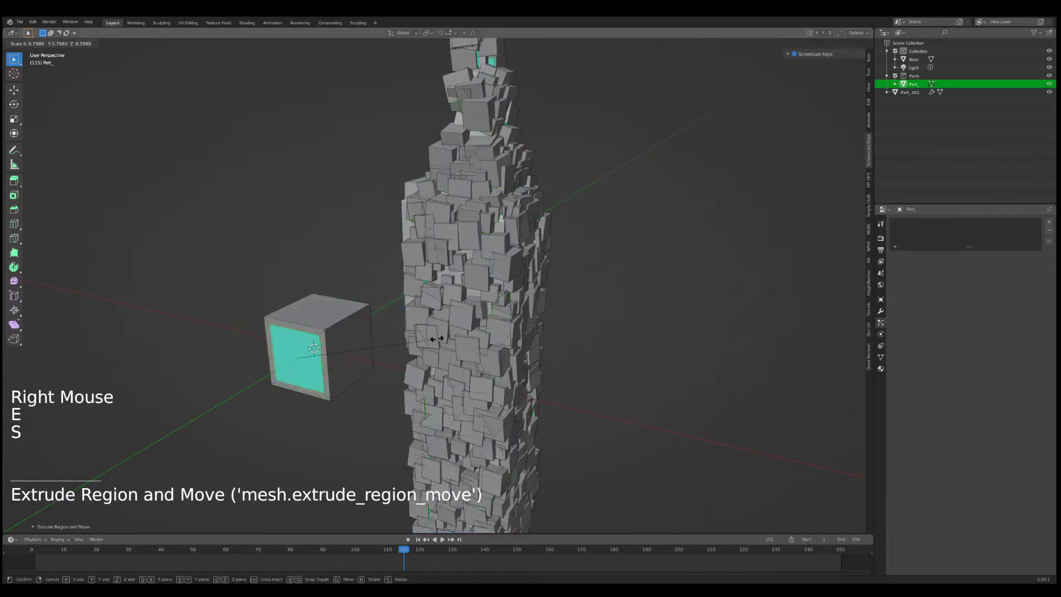
key("g")
key("g")
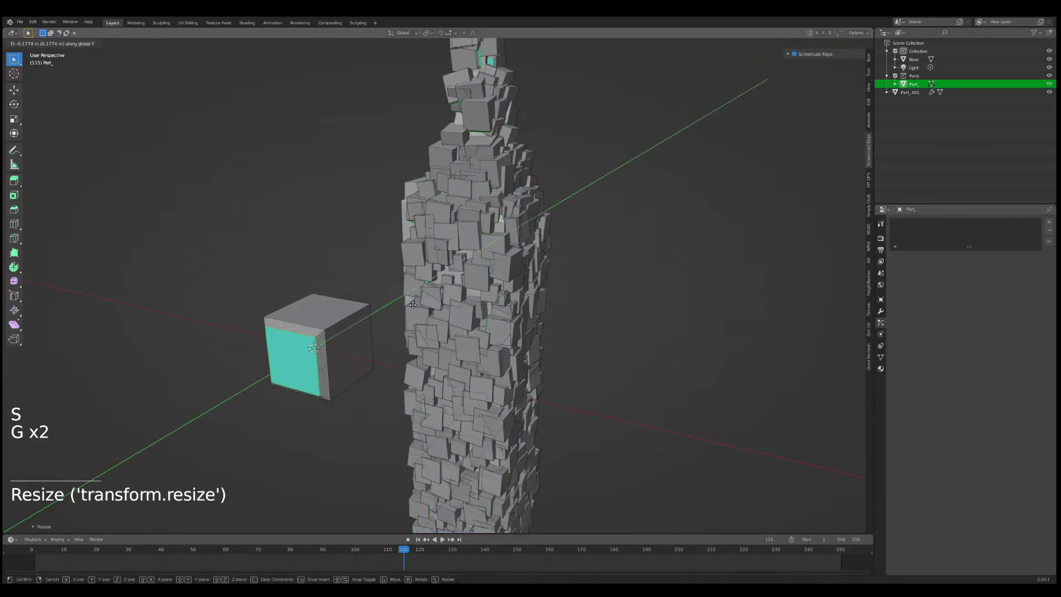
left_click(412, 305)
- Inset the Part_ cube's face opposite the tapered side, leaving a thin border
mouse_move(471, 182)
middle_mouse_down("shift")
mouse_move(487, 295)
mouse_move(483, 182)
middle_mouse_up("shift")
middle_click_drag(485, 268, 569, 332)
scroll(479, 254, "up", 2)
right_click(552, 372)
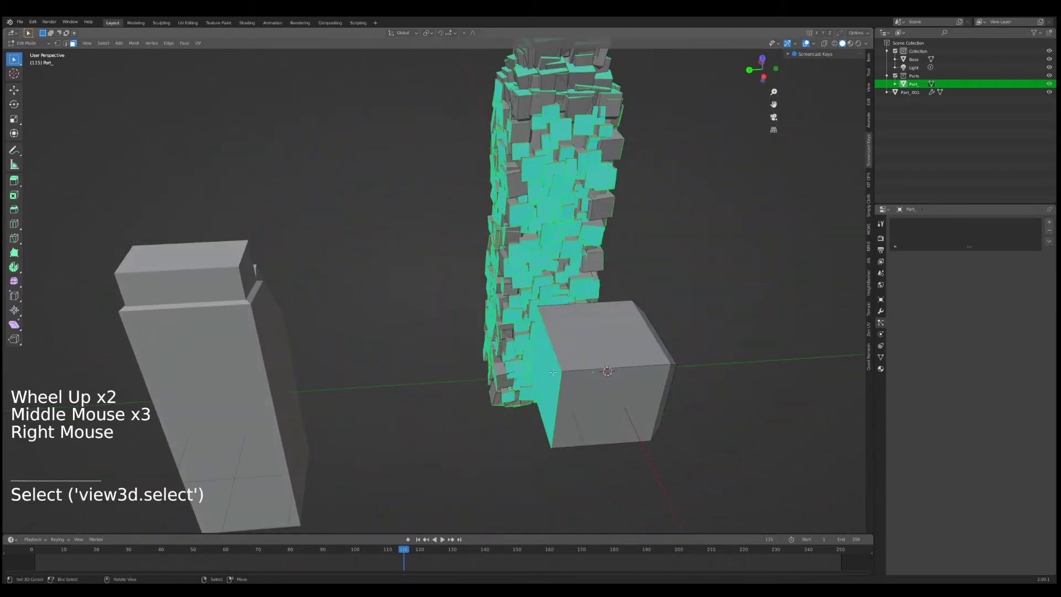
middle_click_drag(552, 372, 554, 338)
right_click(463, 408)
right_click(488, 330)
scroll(554, 338, "up", 1)
scroll(589, 298, "up", 1)
key("i")
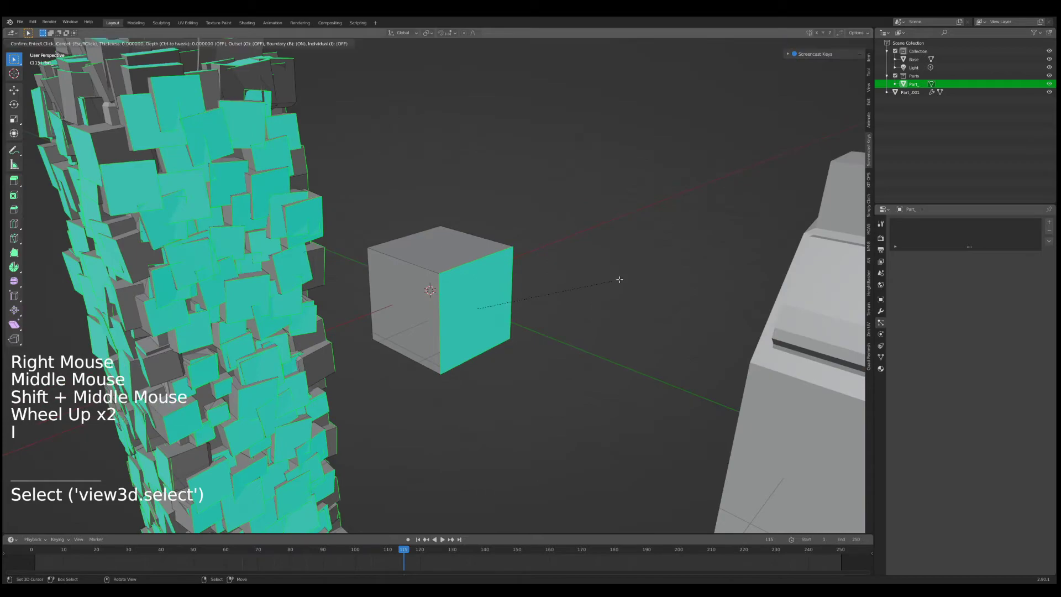
left_click(612, 280)
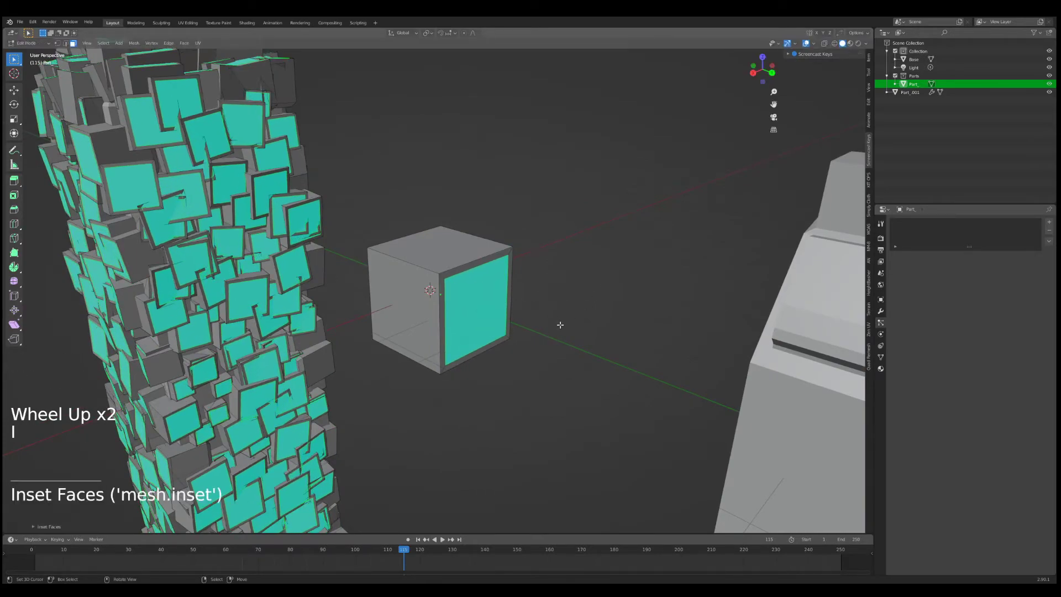
- Extrude the inset face, push it inward along Y and scale it down to form a tapered recess
key("e")
key("g")
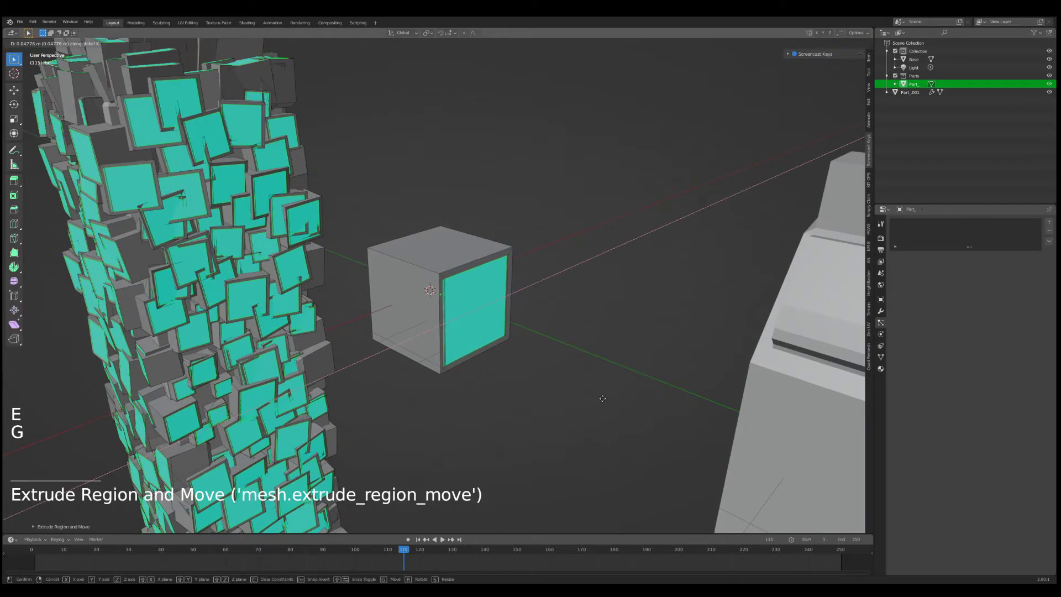
key("g")
left_click(600, 390)
key("s")
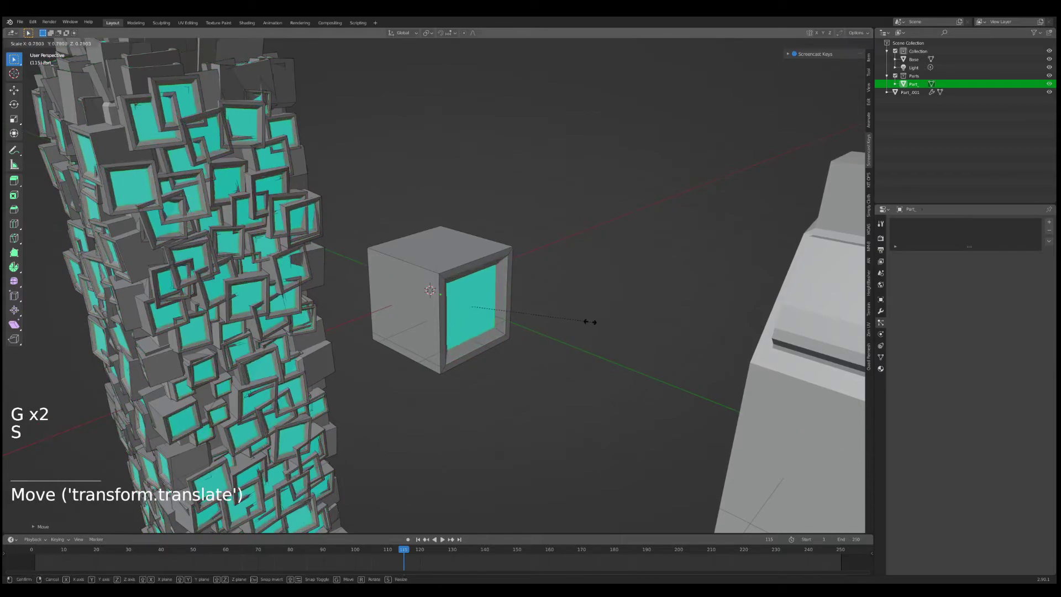
left_click(560, 315)
- Extrude the recess's inner face, flatten it along Z and push it along Y to form a narrow slot
key("e")
key("s")
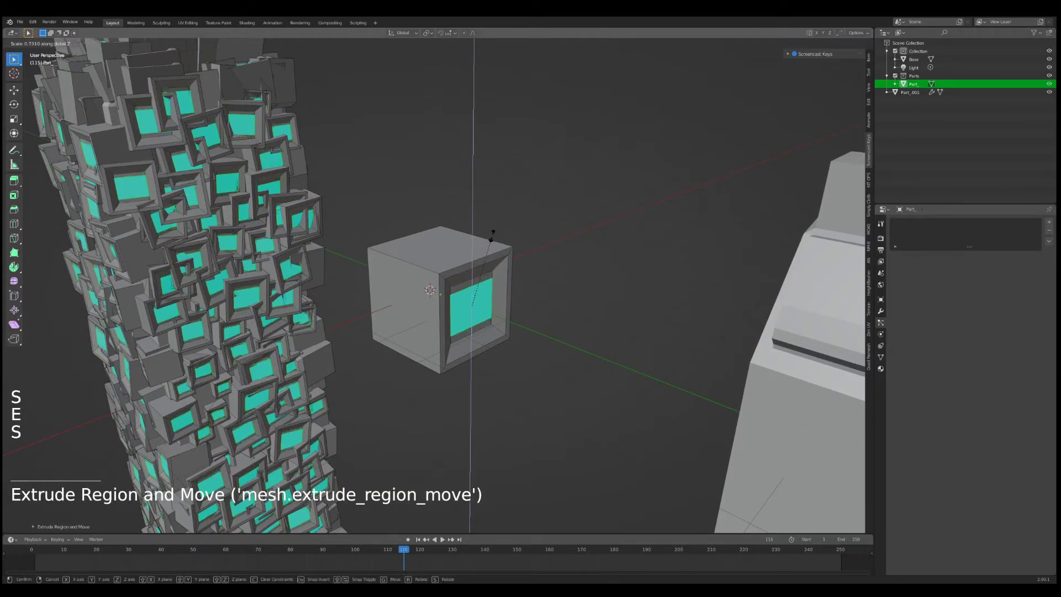
left_click(537, 335)
key("g")
key("g")
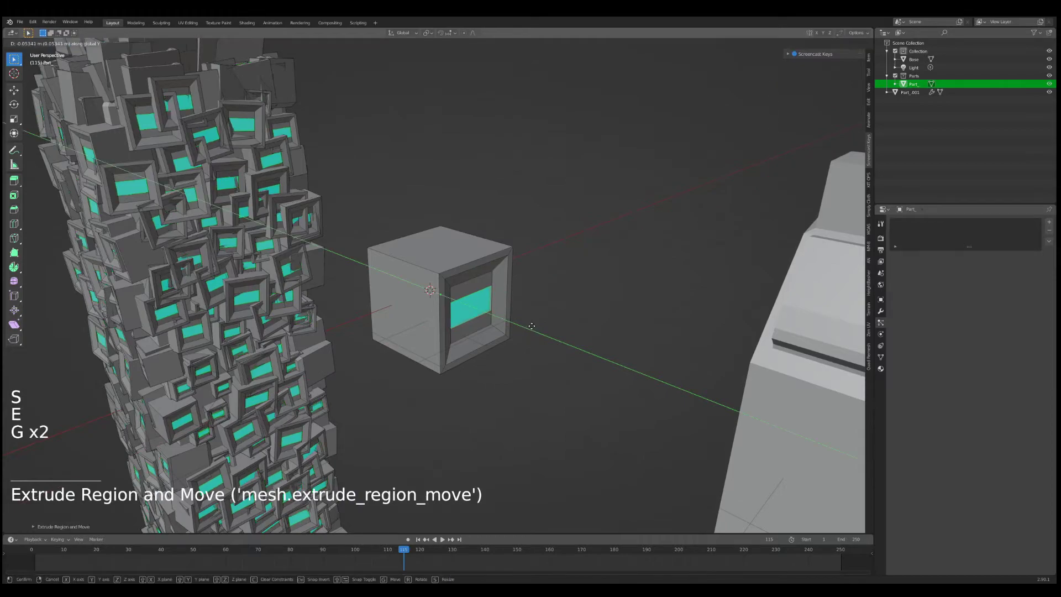
left_click(378, 312)
- Leave mesh editing and scale the whole Part_ object to about 0.68 along Z
key("Tab")
scroll(378, 313, "down", 1)
middle_click_drag(377, 313, 634, 294)
key("s")
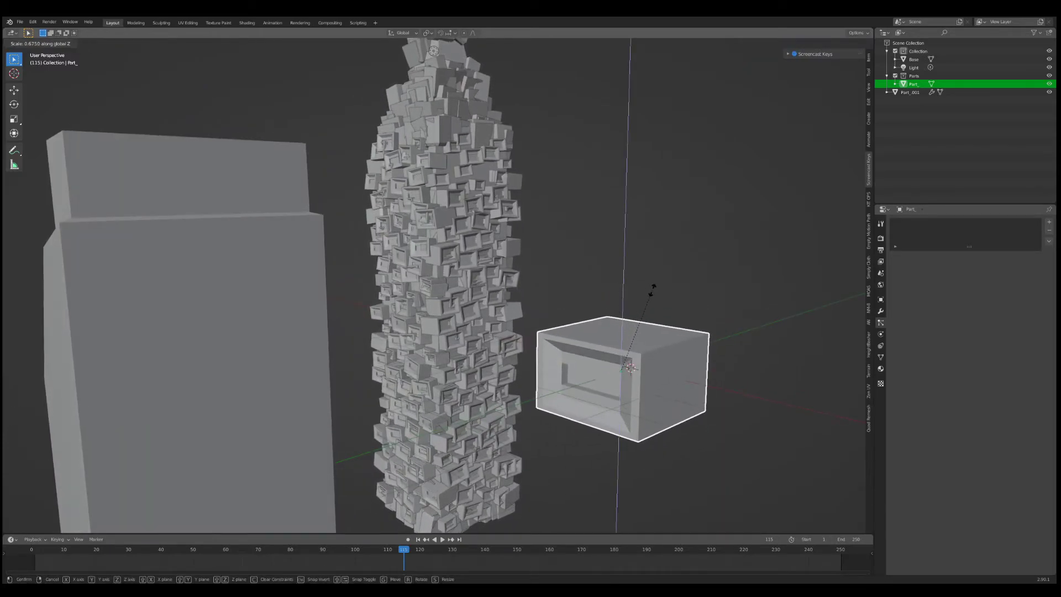
left_click(651, 290)
middle_click_drag(651, 290, 566, 314)
scroll(452, 313, "down", 1)
scroll(432, 369, "down", 3)
scroll(455, 362, "up", 6)
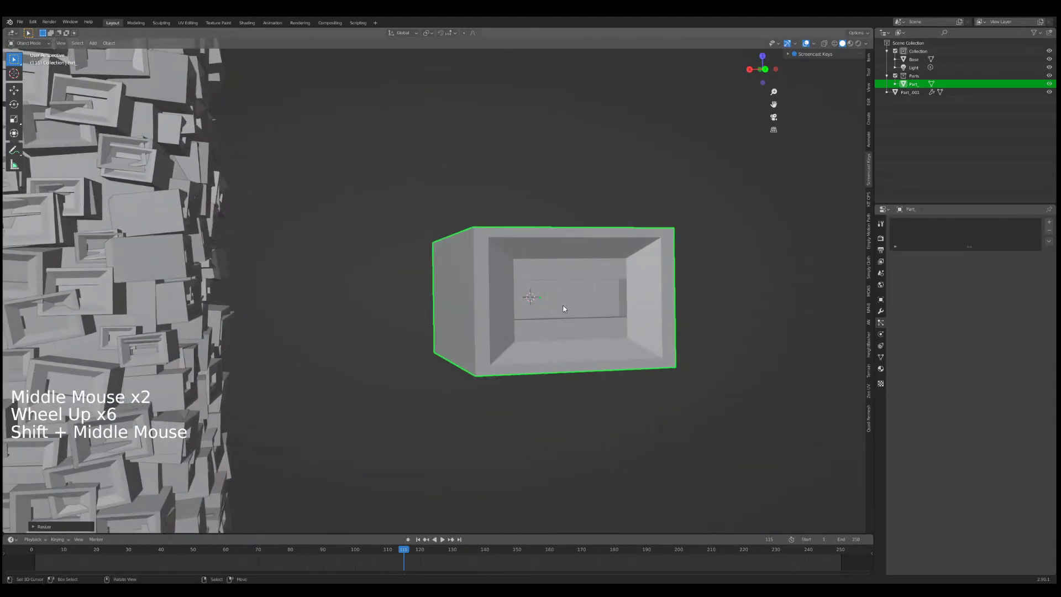
- Examine the tower's particle render settings and its scattered parts from farther away
scroll(517, 306, "down", 2)
middle_click_drag(495, 297, 353, 304)
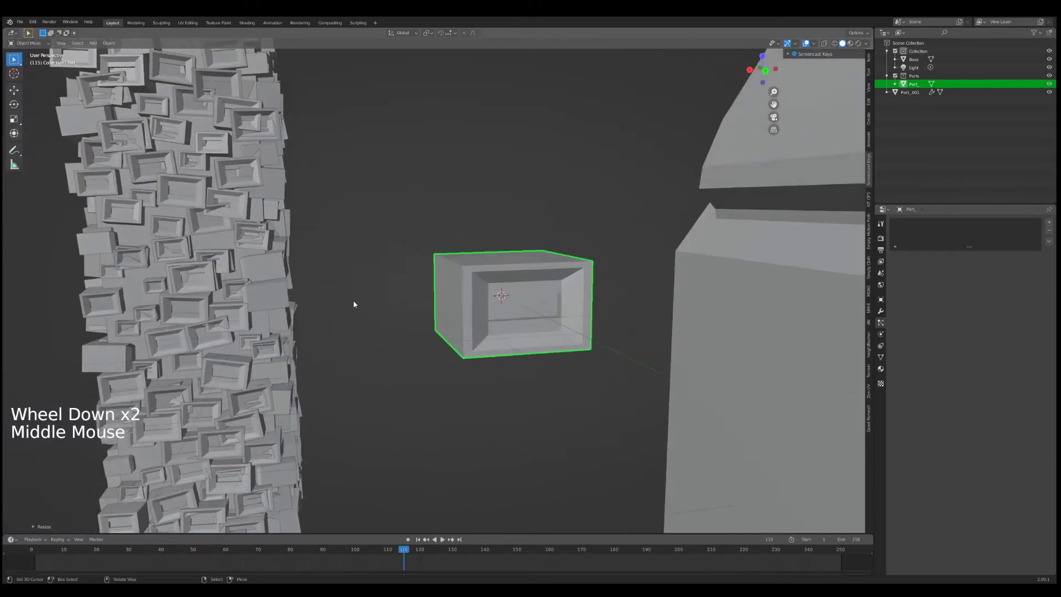
right_click(209, 278)
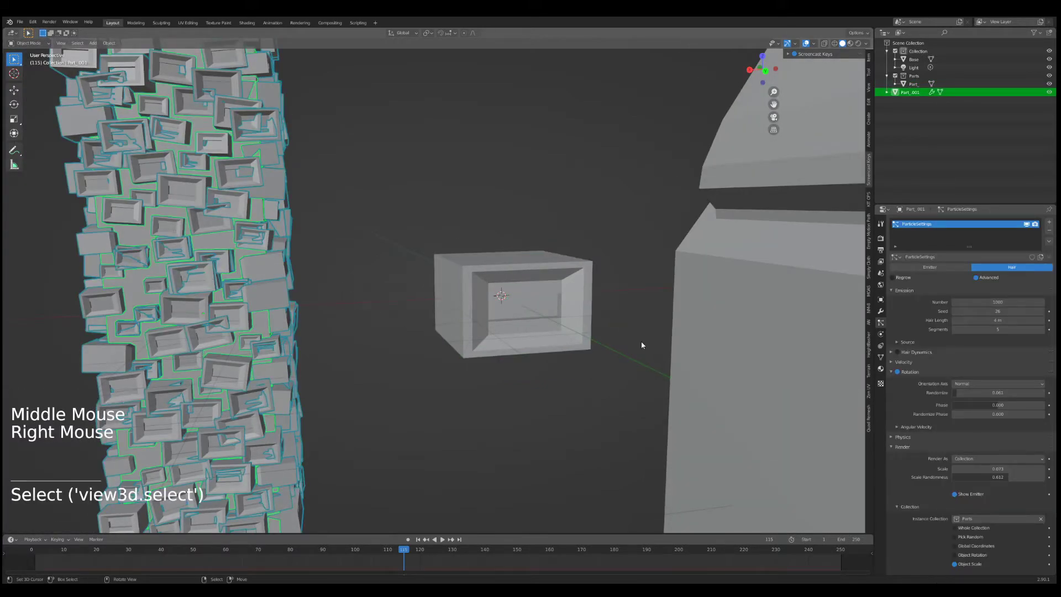
scroll(932, 425, "down", 3)
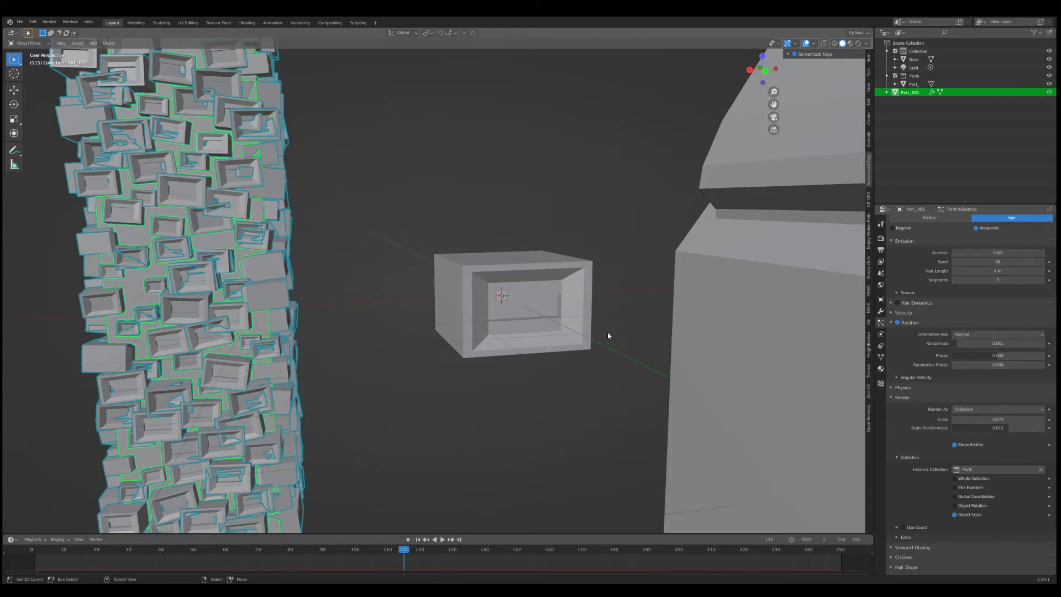
scroll(608, 334, "down", 3)
middle_click_drag(555, 332, 381, 301)
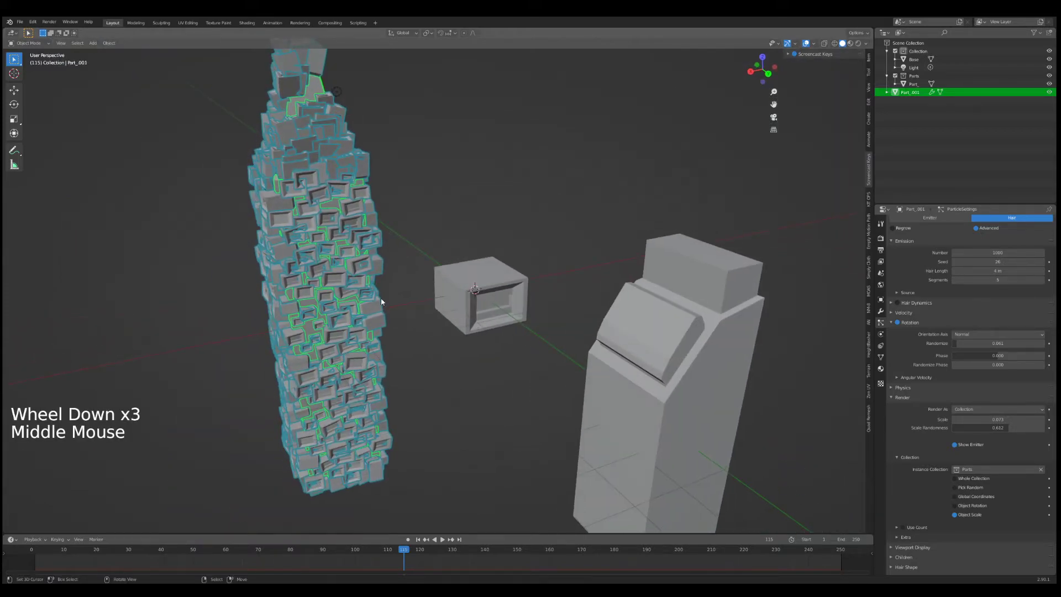
- Duplicate the Part_ object, place the copy beside the original along X and assign it to the Parts collection
right_click(473, 283)
middle_click_drag(474, 292, 470, 299)
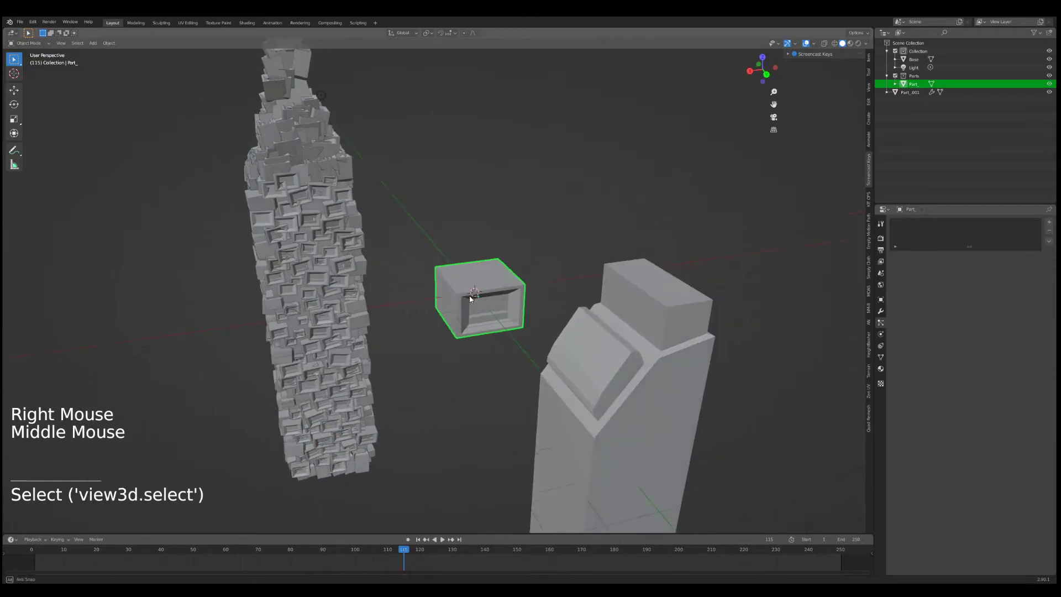
key("shift+d")
key("g")
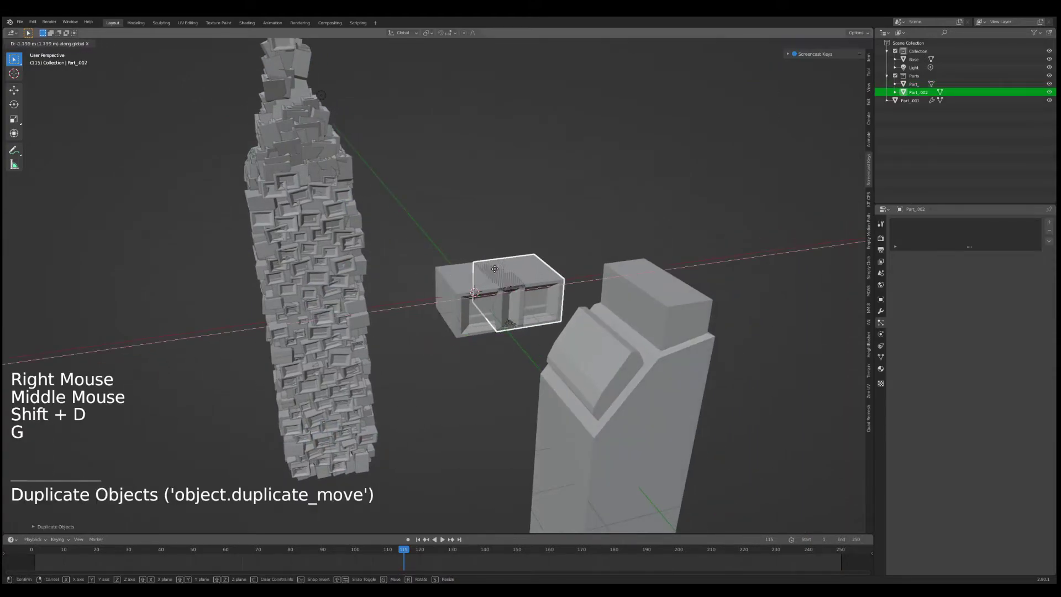
left_click(553, 291)
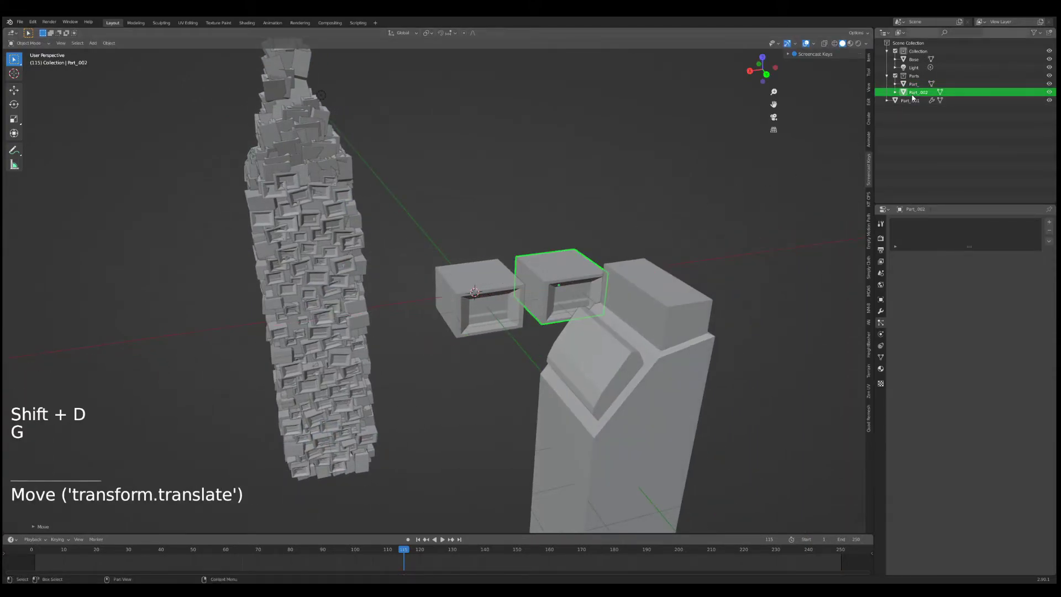
left_click_drag(912, 94, 920, 78)
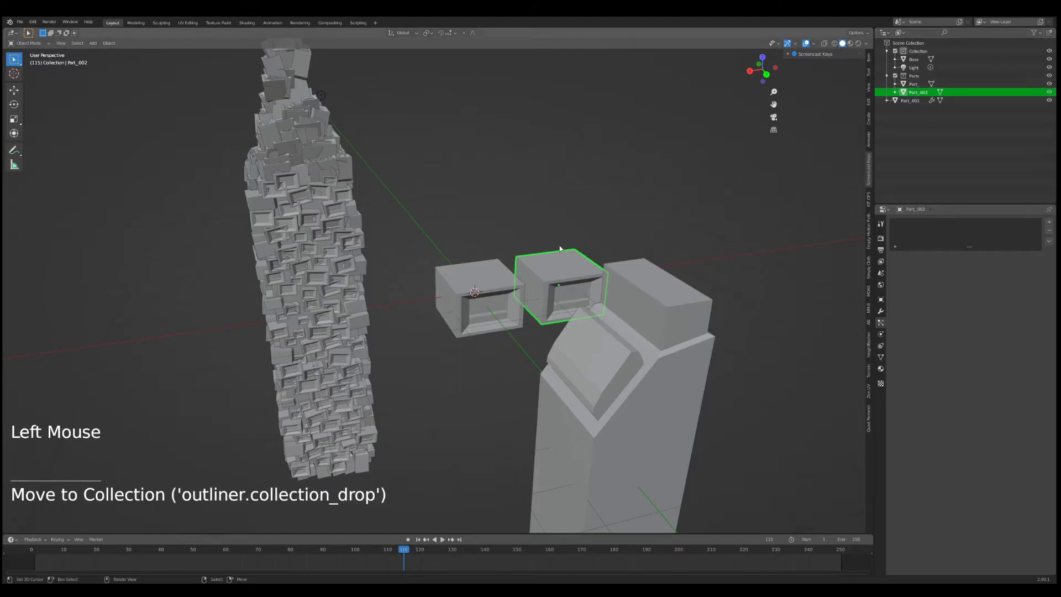
- Extrude the four front border faces of the duplicated part and pull them outward along Y to deepen the frame
key("s")
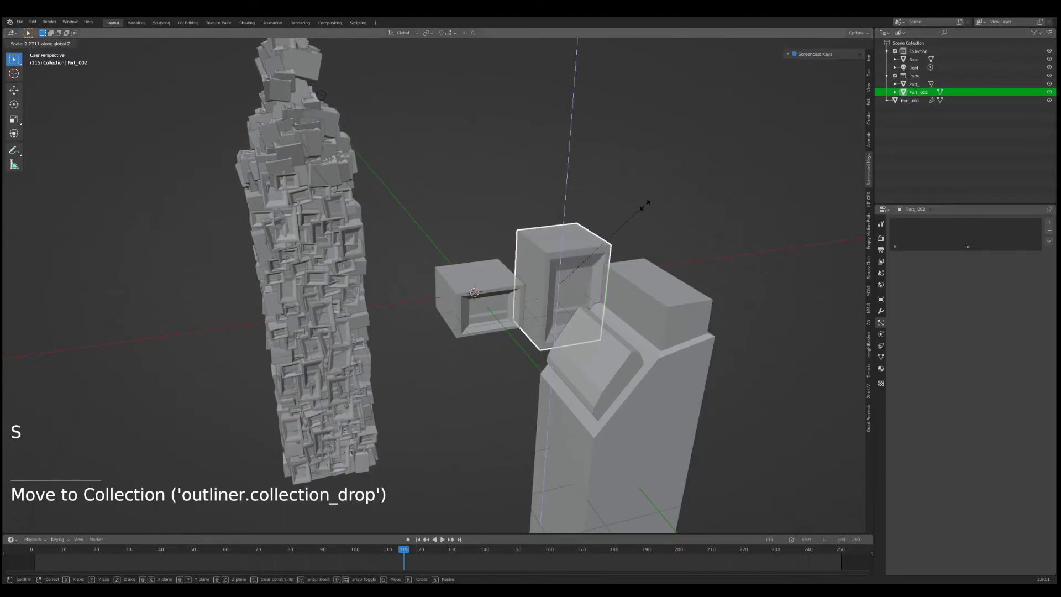
key("Escape")
scroll(640, 258, "up", 2)
scroll(640, 257, "up", 1)
middle_click_drag(640, 257, 568, 249)
middle_click_drag(500, 230, 580, 296)
middle_click_drag(580, 295, 595, 298)
key("Tab")
right_click(557, 282)
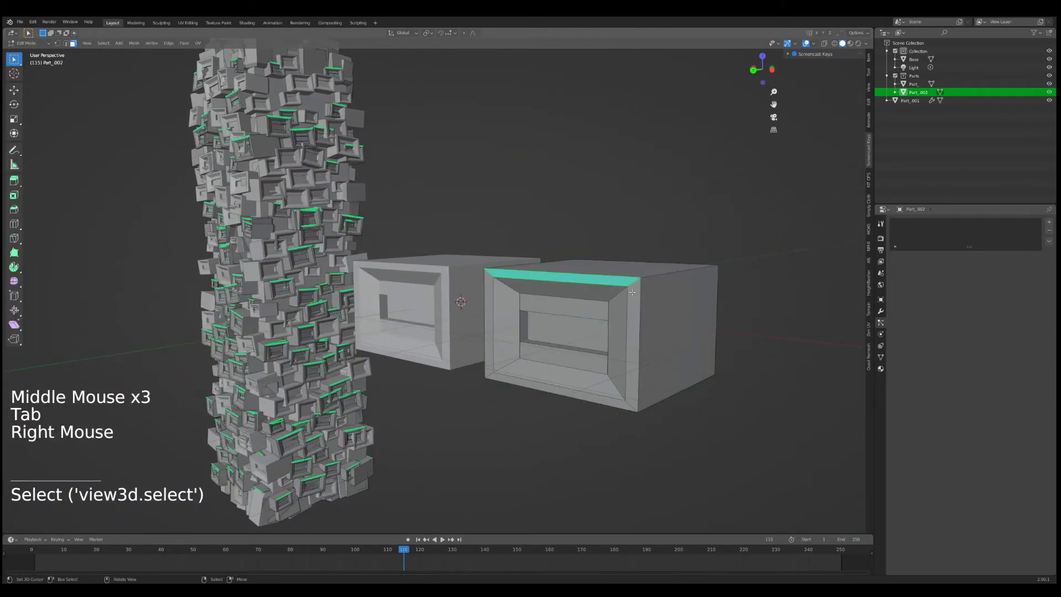
right_click(633, 340, "shift")
right_click(575, 395, "shift")
right_click(492, 351, "shift")
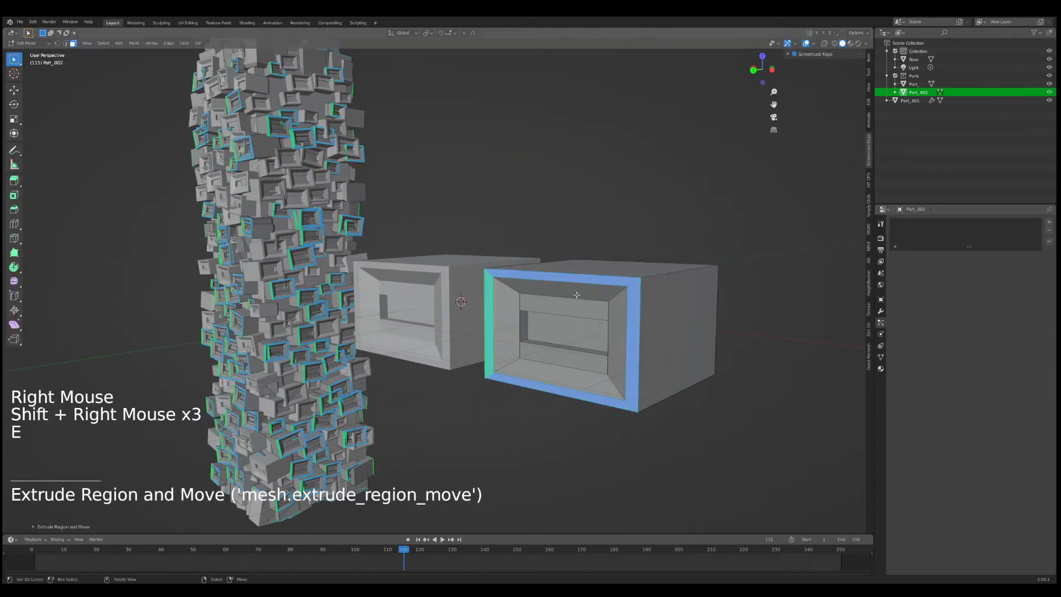
key("g")
key("g")
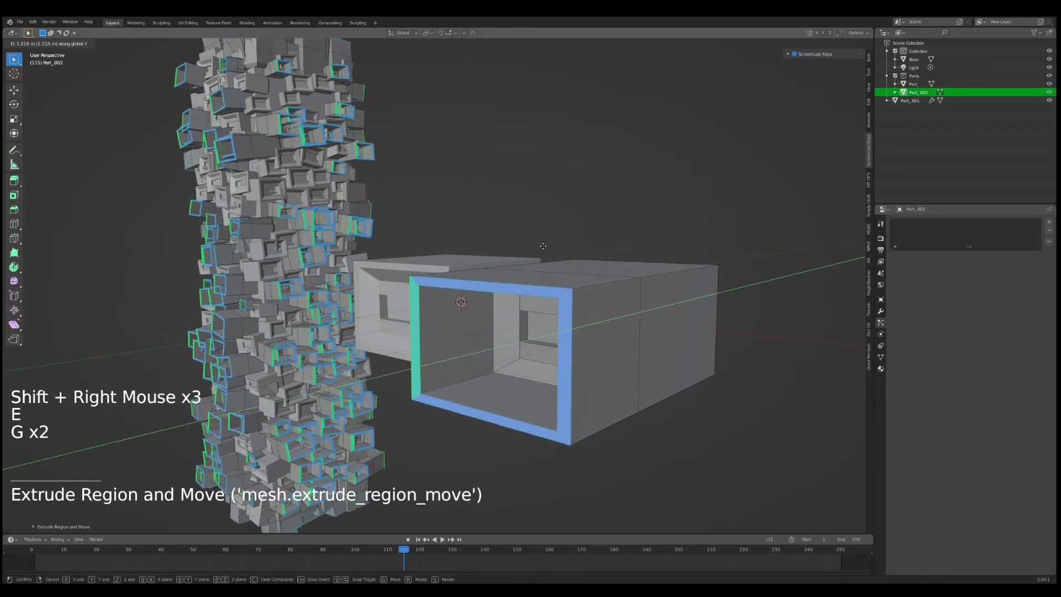
- Scale the slot's inner back face in the duplicated part and adjust its width along X
right_click(569, 320)
middle_click_drag(569, 321, 504, 183)
key("s")
left_click(661, 212)
key("s")
key("x")
left_click(762, 270)
- Select the loop of slot wall faces and scale it along Z by about 1.65 to make the opening taller
scroll(658, 302, "up", 3)
right_click(503, 183, "alt+shift")
key("a")
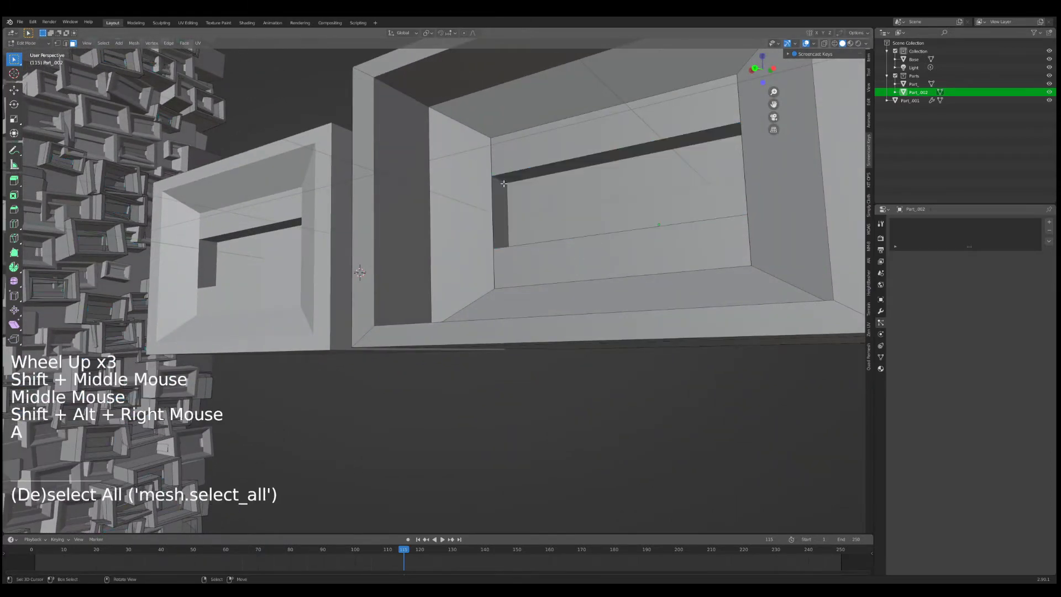
right_click(503, 183, "alt+shift")
key("s")
key("z")
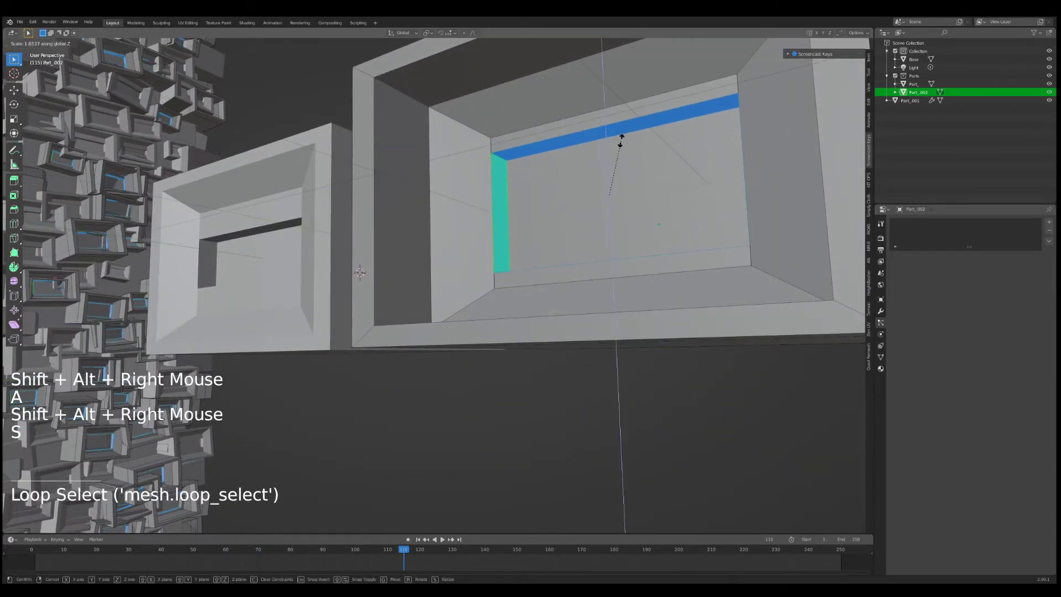
left_click(621, 141)
- Extrude the frame's upper border face outward along Y into an overhanging roof and leave mesh editing
scroll(621, 141, "down", 2)
middle_click_drag(619, 145, 613, 321)
middle_click_drag(614, 321, 564, 311)
middle_click_drag(563, 311, 578, 280, "shift")
right_click(578, 227)
middle_click_drag(578, 226, 579, 227)
key("e")
key("g")
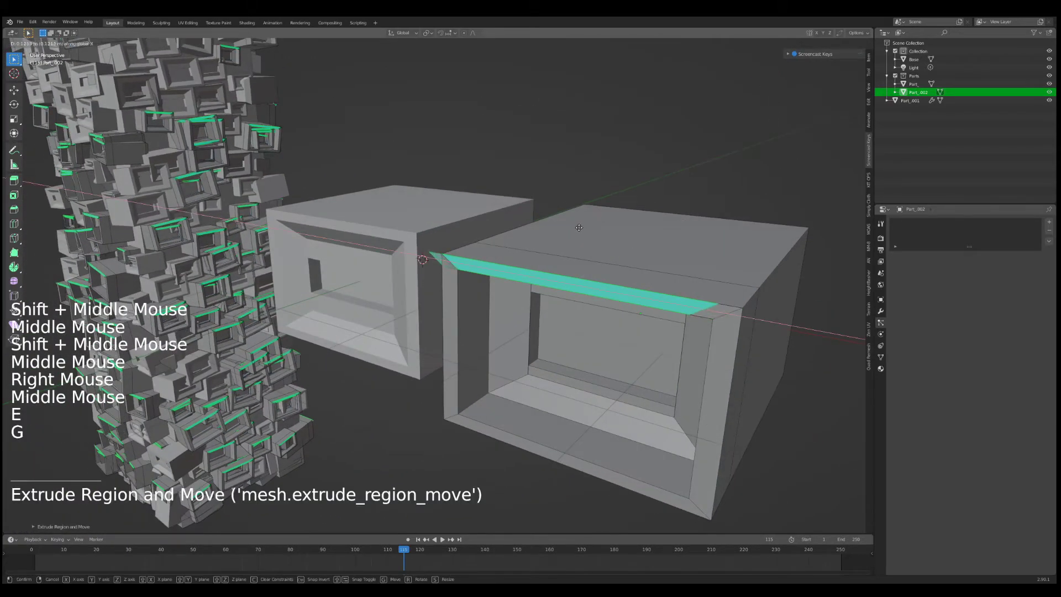
key("g")
left_click(584, 279)
key("a")
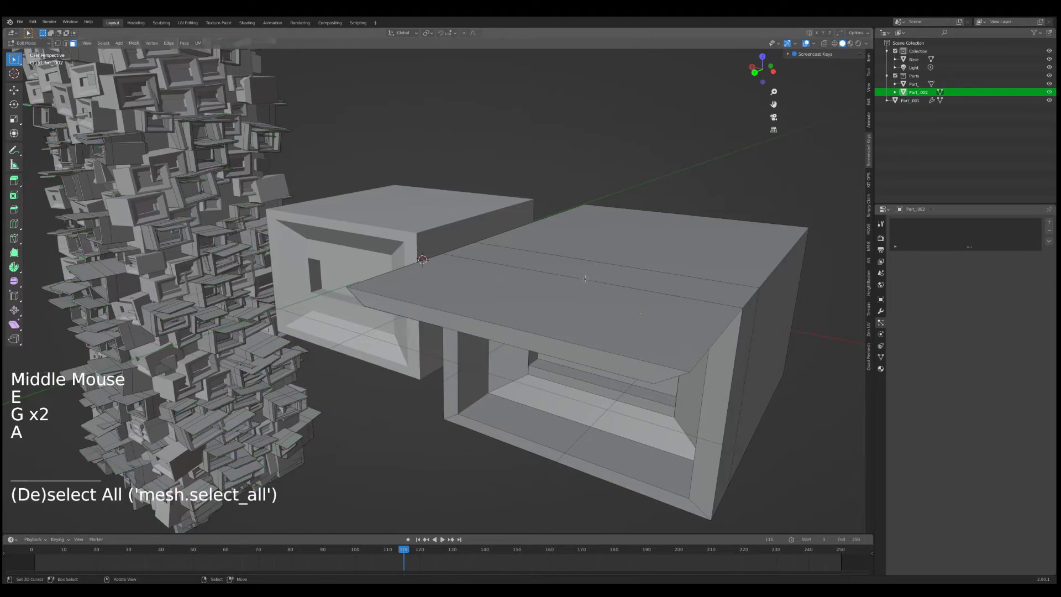
middle_click_drag(585, 279, 486, 265)
scroll(612, 279, "down", 3)
key("Tab")
- Examine the scattered parts on the tower and the overhanging part from several angles and distances
scroll(516, 283, "down", 3)
scroll(522, 300, "up", 2)
middle_click_drag(486, 265, 475, 254, "shift")
middle_click_drag(475, 254, 405, 156)
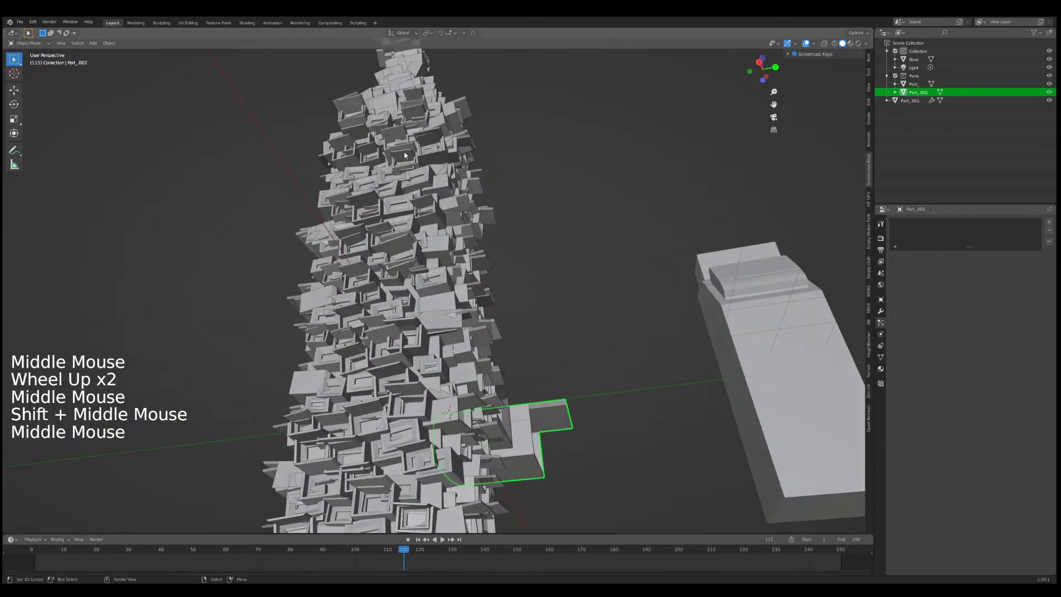
middle_click_drag(453, 251, 477, 345)
scroll(477, 268, "up", 1)
scroll(476, 342, "down", 2)
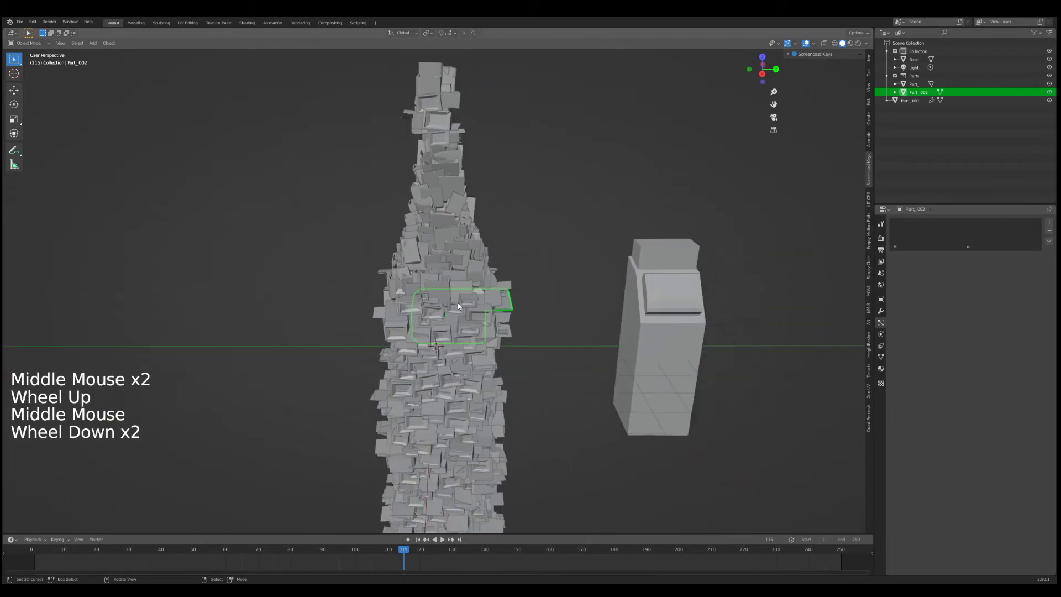
middle_click_drag(457, 302, 525, 357)
scroll(536, 360, "down", 1)
scroll(526, 386, "up", 4)
middle_click_drag(525, 356, 456, 271, "shift")
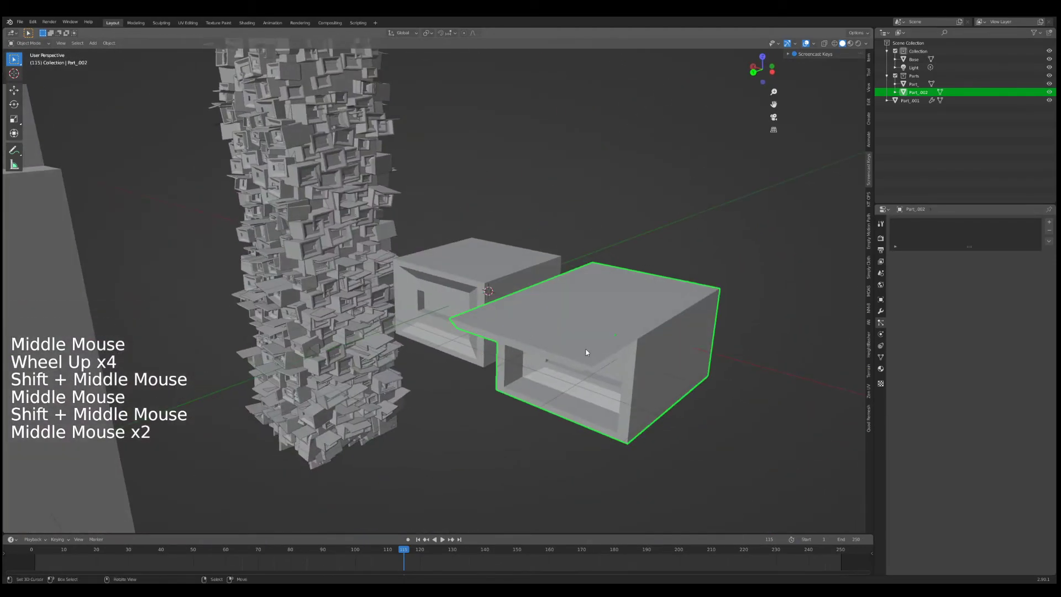
middle_click_drag(533, 324, 569, 337)
scroll(573, 340, "down", 2)
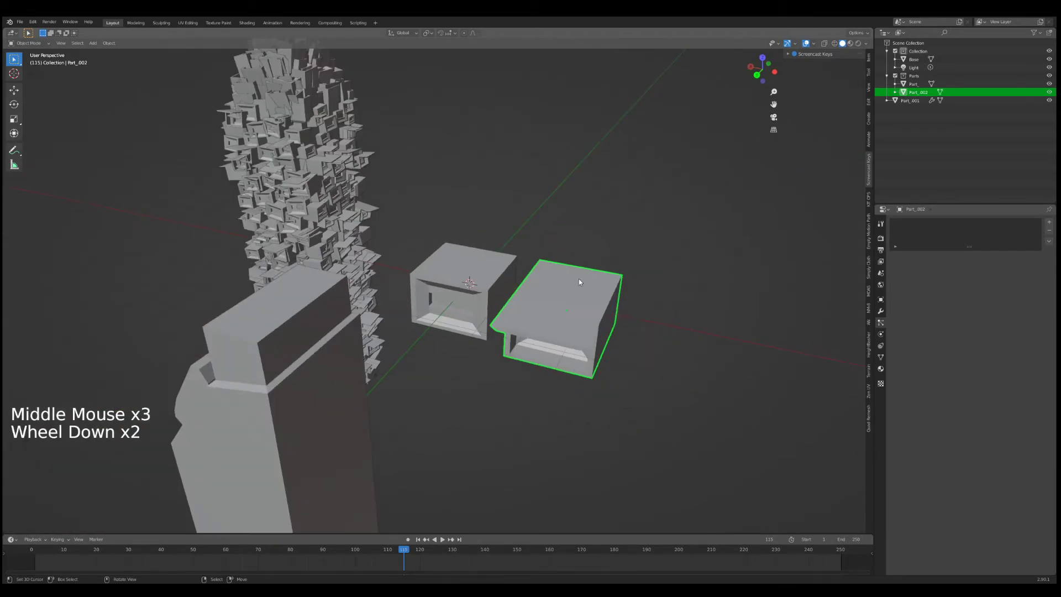
- Make the Parts collection active and add a cylinder mesh to it
right_click(480, 307)
middle_click_drag(598, 275, 556, 304)
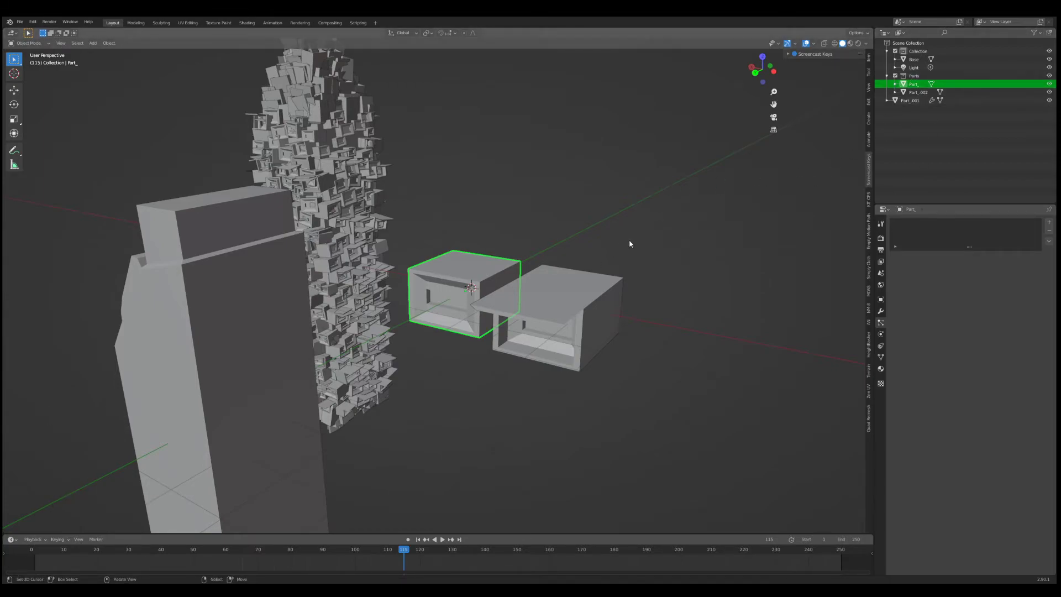
left_click(914, 76)
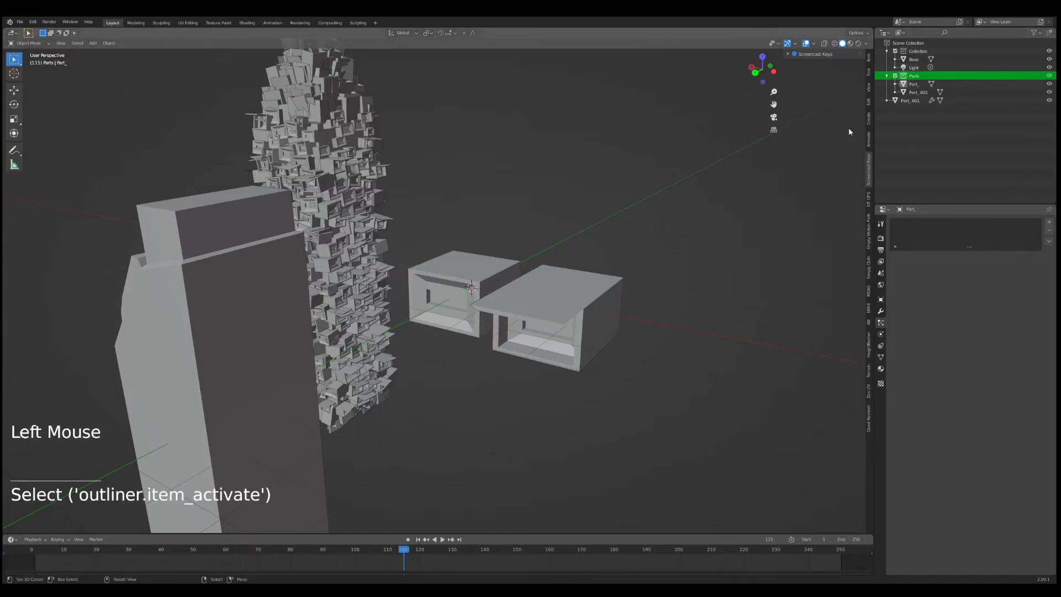
middle_click_drag(596, 328, 579, 319, "shift")
key("shift+a")
mouse_move(587, 332)
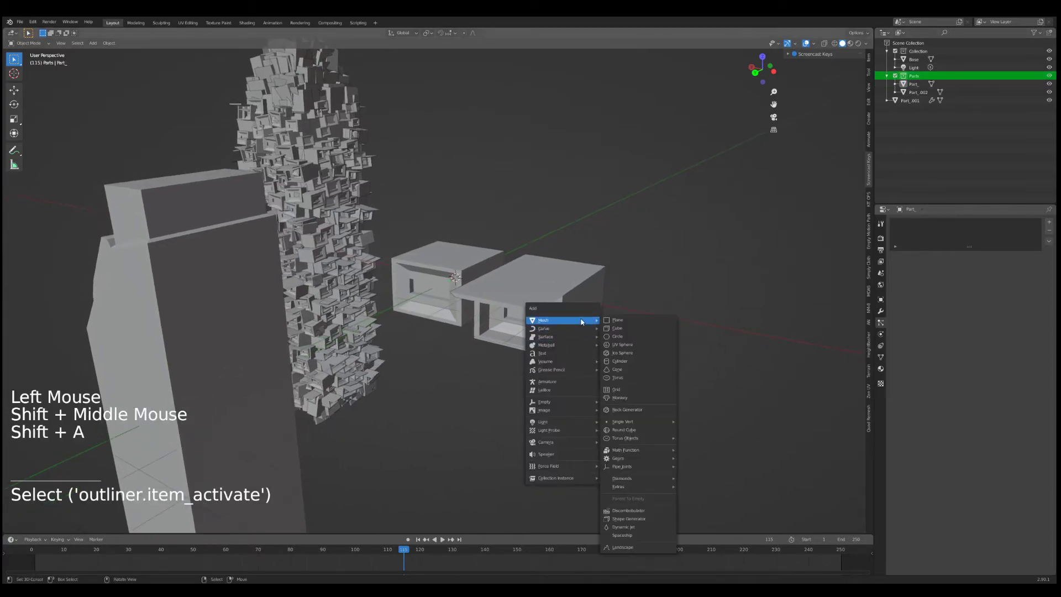
left_click(637, 361)
- Move the cylinder beside the two box parts and flatten it along Z into a disc
middle_click_drag(637, 362, 549, 267, "shift")
scroll(452, 138, "down", 2)
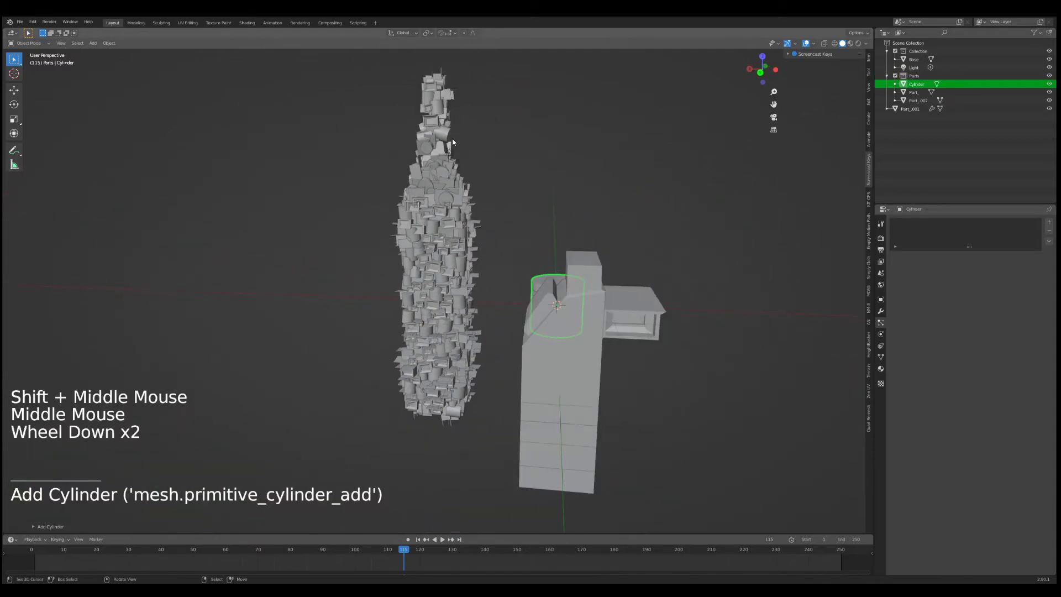
middle_click_drag(512, 208, 387, 193, "shift")
key("g")
left_click(561, 191)
key("s")
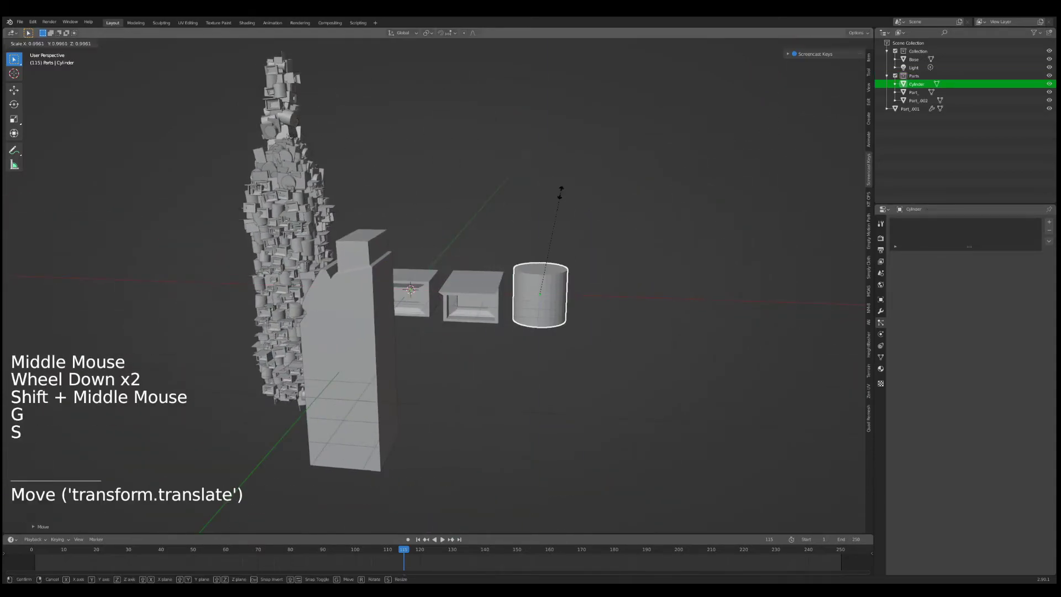
left_click(535, 268)
- Rotate the disc upright so that its flat face points along Y
scroll(552, 260, "up", 3)
mouse_move(553, 259)
middle_mouse_down()
mouse_move(599, 256)
mouse_move(571, 253)
middle_mouse_up()
key("r")
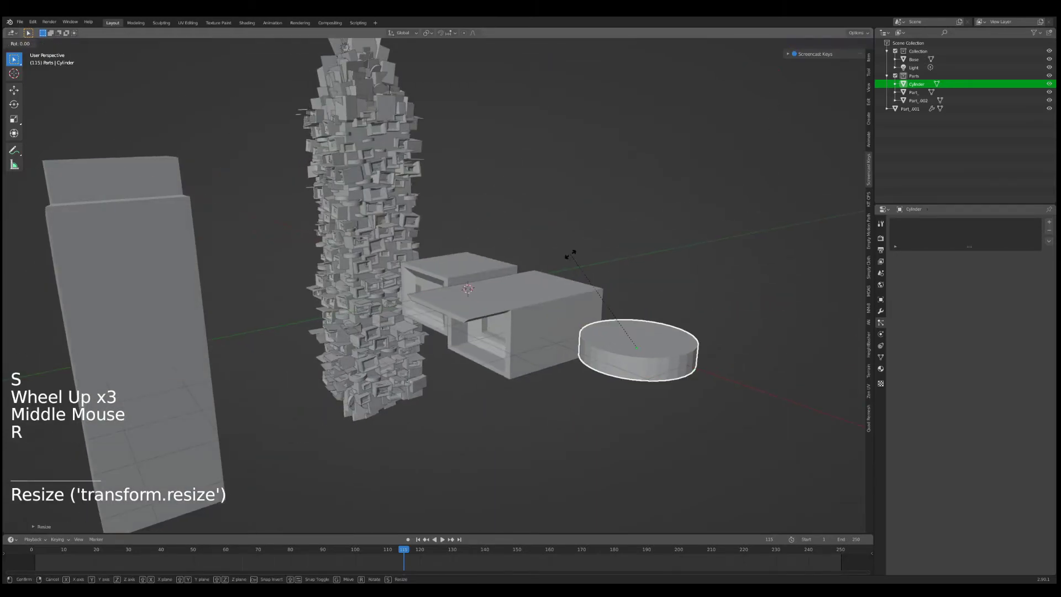
left_click(571, 255)
key("r")
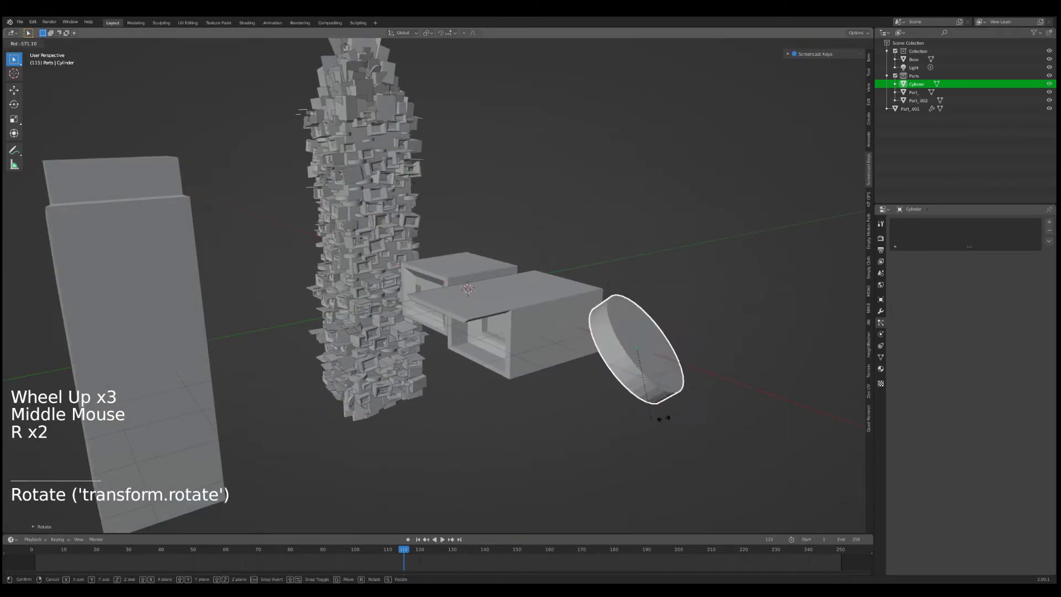
right_click(689, 336)
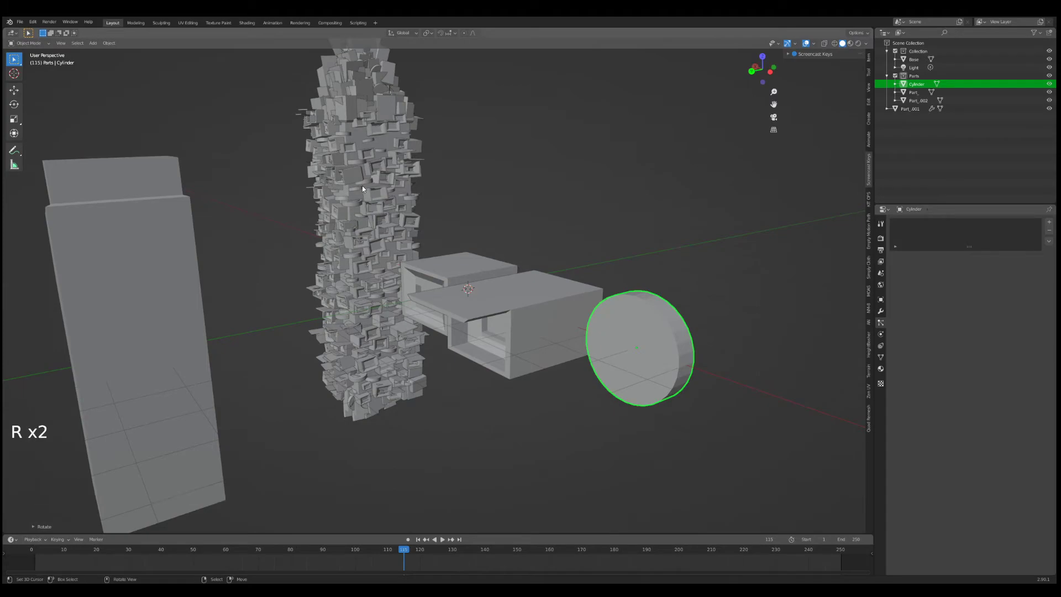
- Enlarge the upright disc and make it slightly thinner
middle_click_drag(362, 188, 691, 297)
key("s")
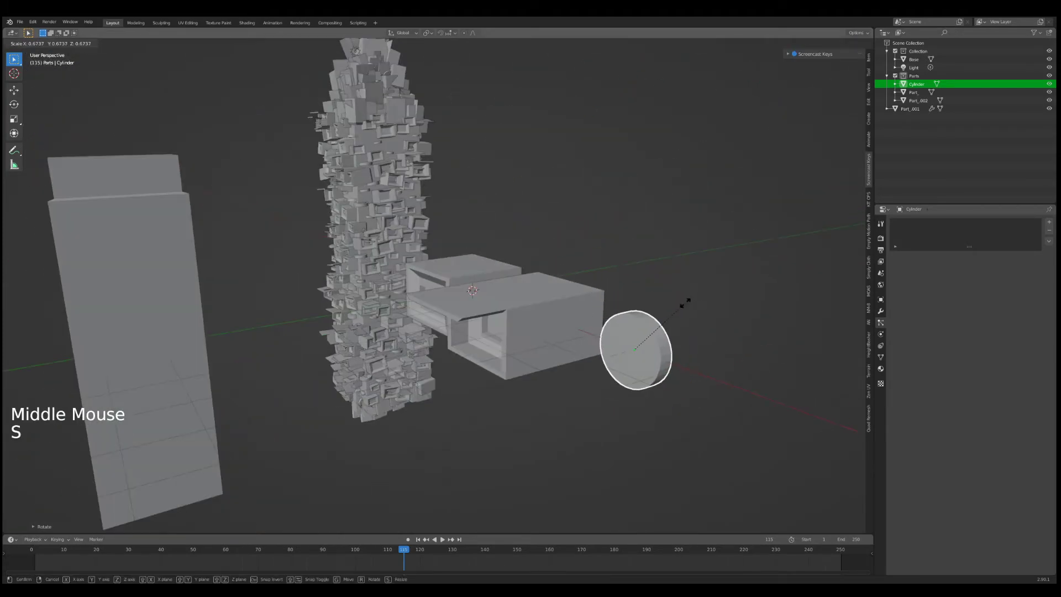
left_click(746, 304)
key("s")
key("x")
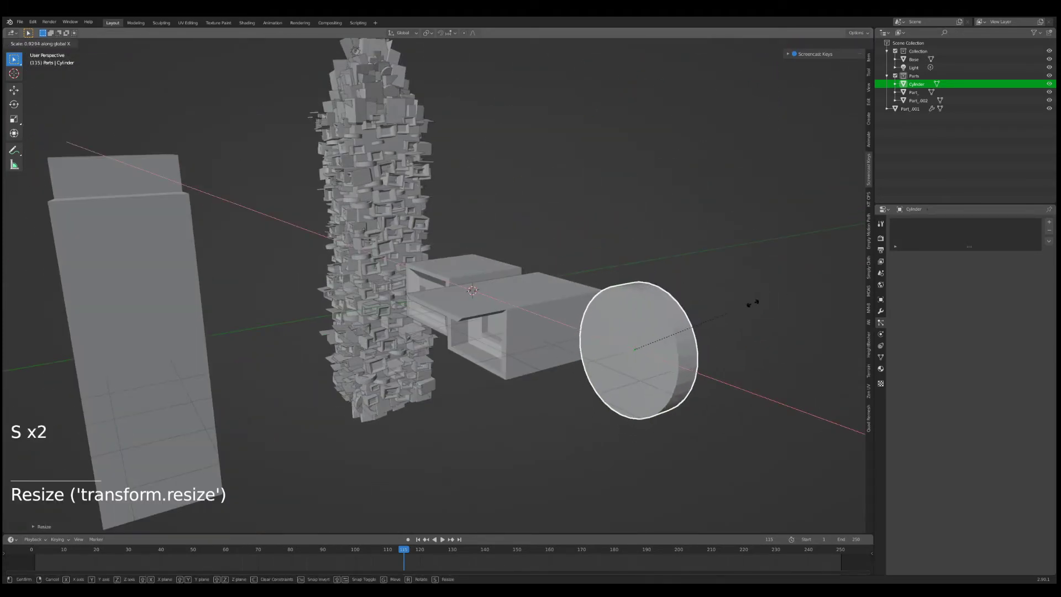
left_click(715, 314)
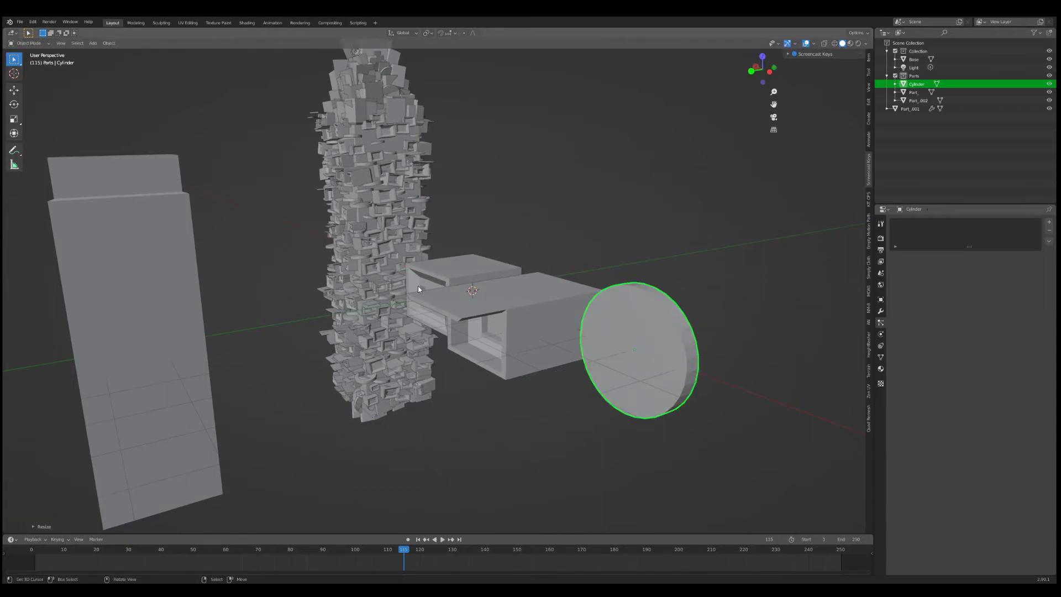
- Select the particle tower and review its render and collection settings and the scattered parts
right_click(382, 256)
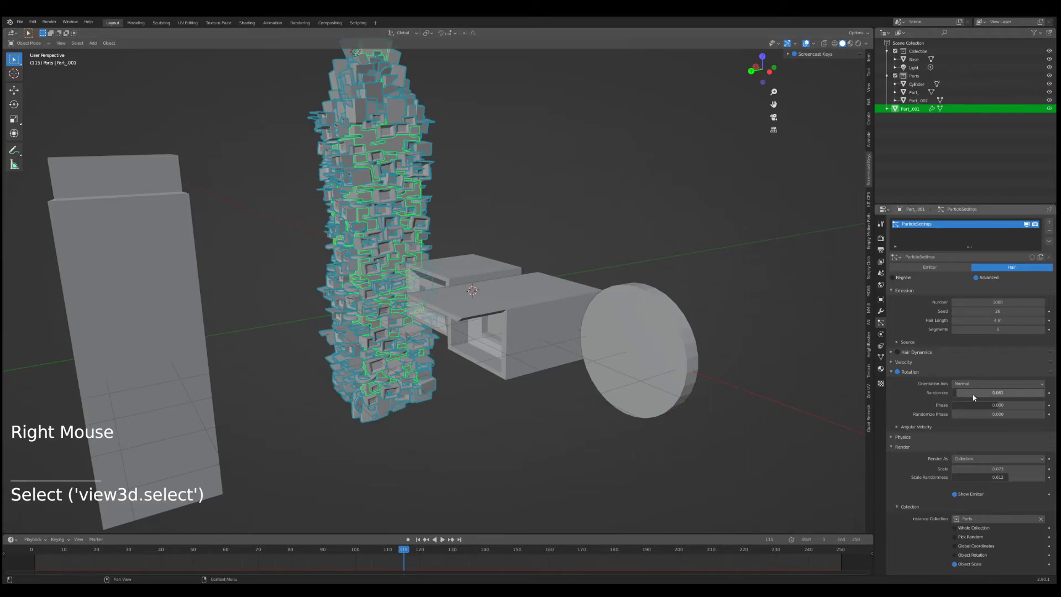
scroll(971, 400, "down", 5)
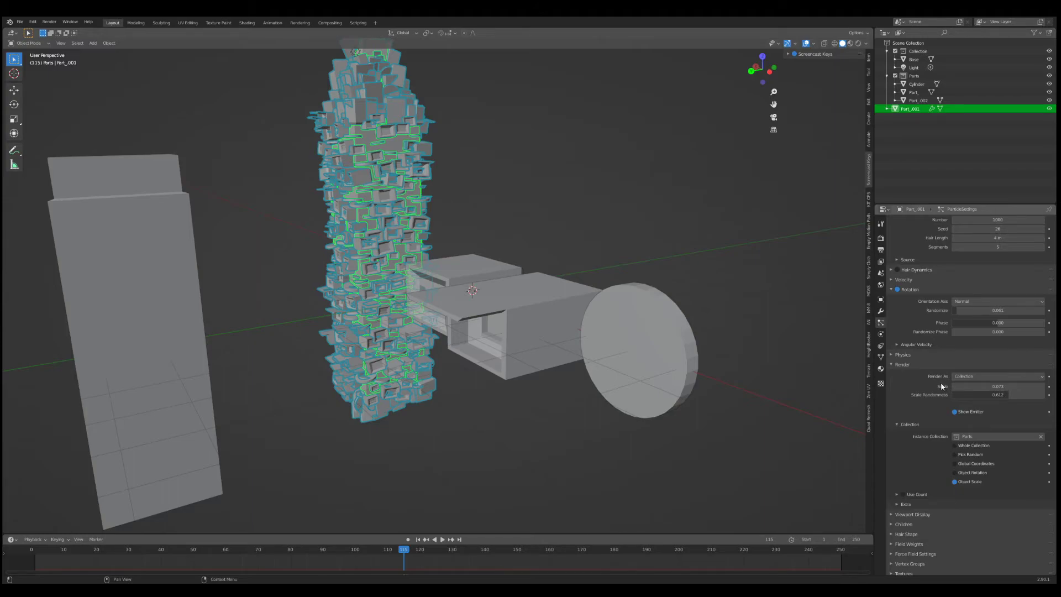
scroll(937, 399, "down", 3)
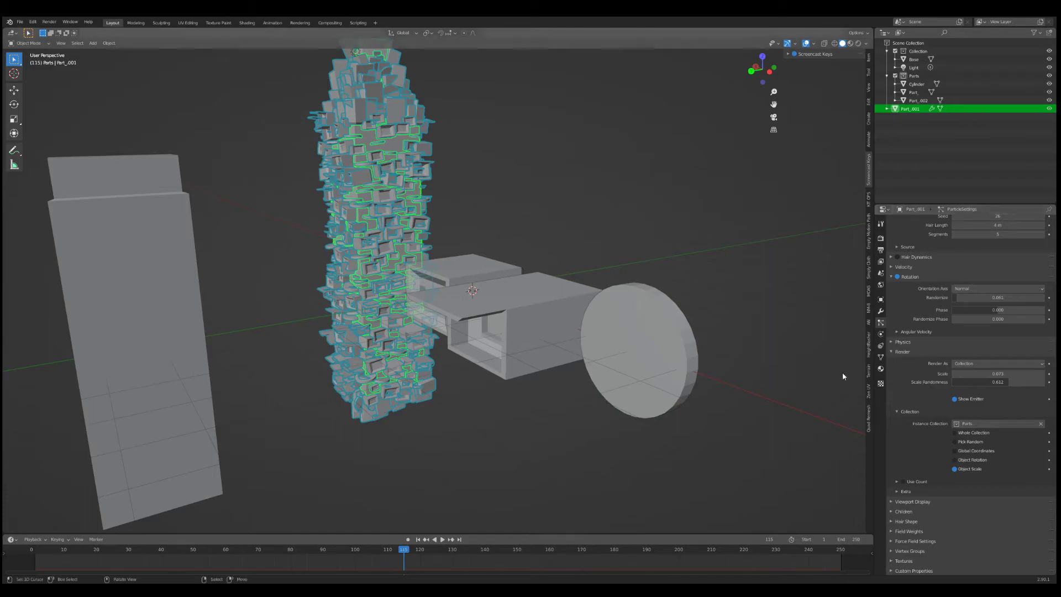
middle_click_drag(842, 372, 414, 314)
scroll(515, 319, "down", 2)
mouse_move(515, 323)
middle_mouse_down()
mouse_move(502, 359)
mouse_move(594, 349)
mouse_move(504, 325)
middle_mouse_up()
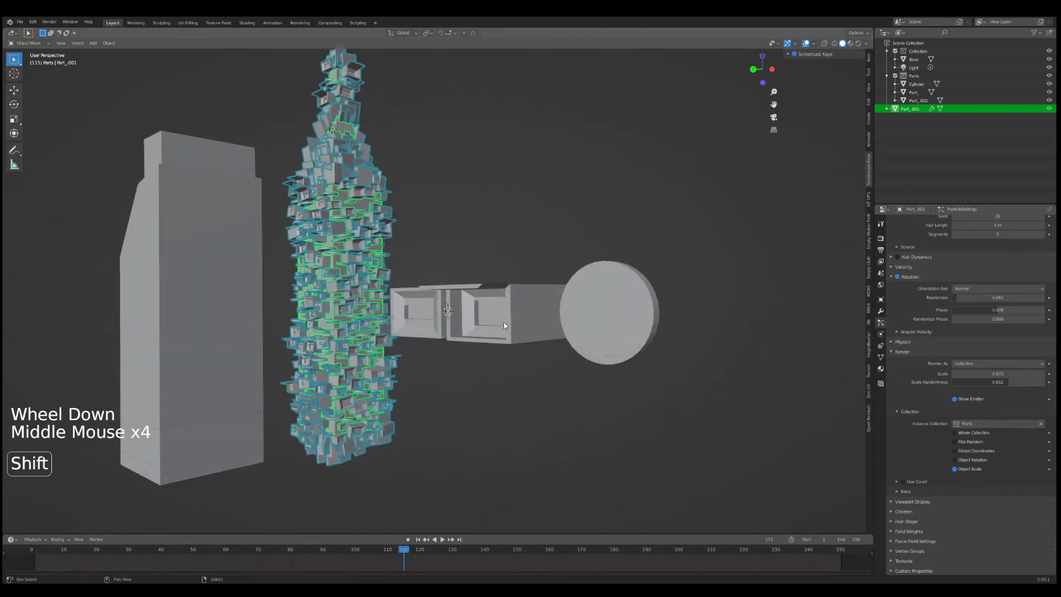
- Inset the outward-facing flat face of the upright disc to leave a narrow rim
right_click(636, 322)
middle_click_drag(637, 322, 680, 327)
key("Tab")
right_click(679, 327)
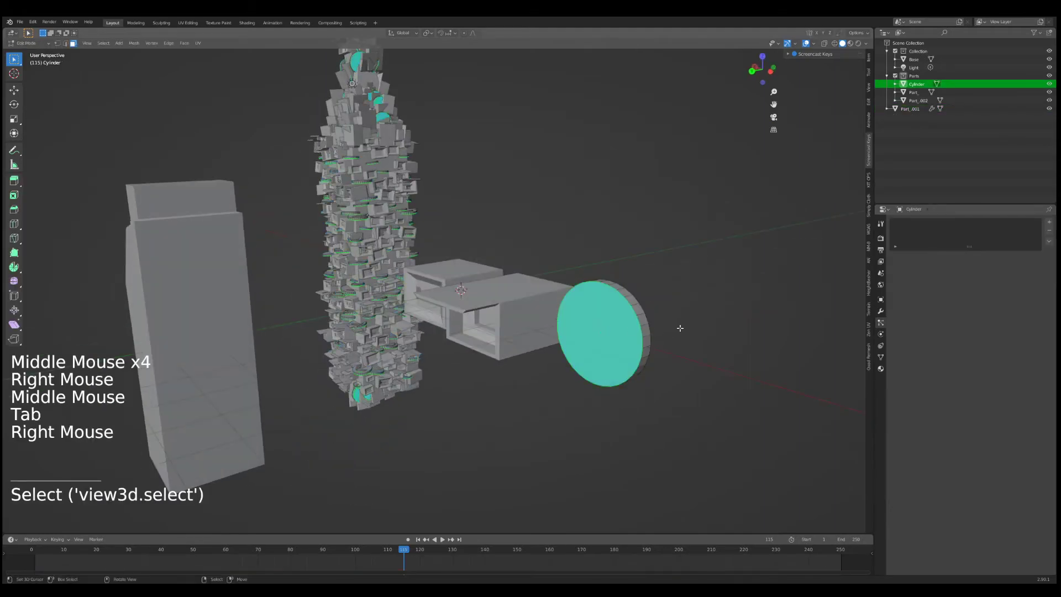
key("i")
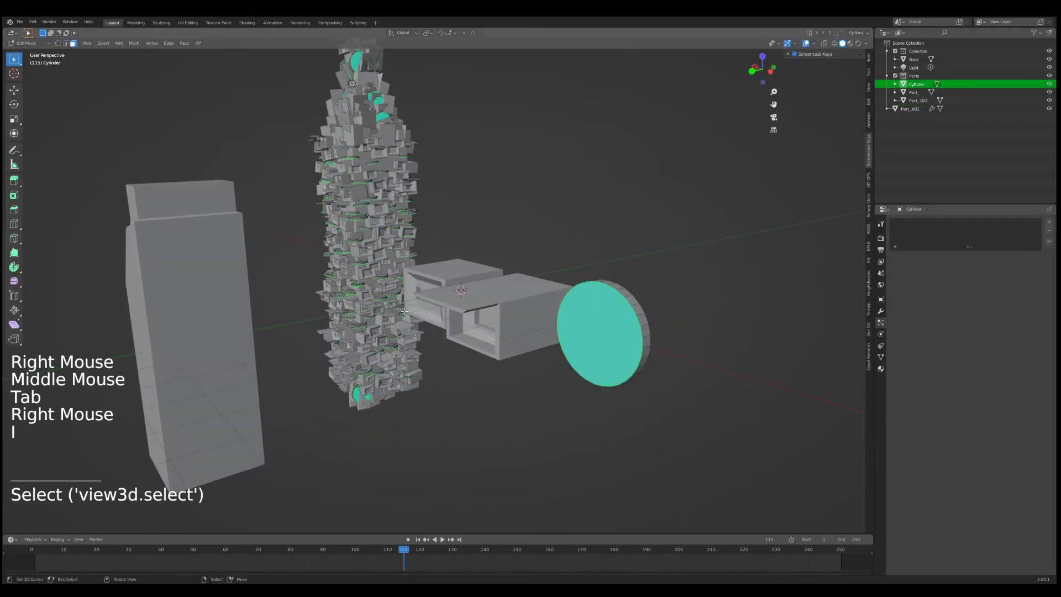
middle_click_drag(717, 309, 455, 369)
right_click(455, 369)
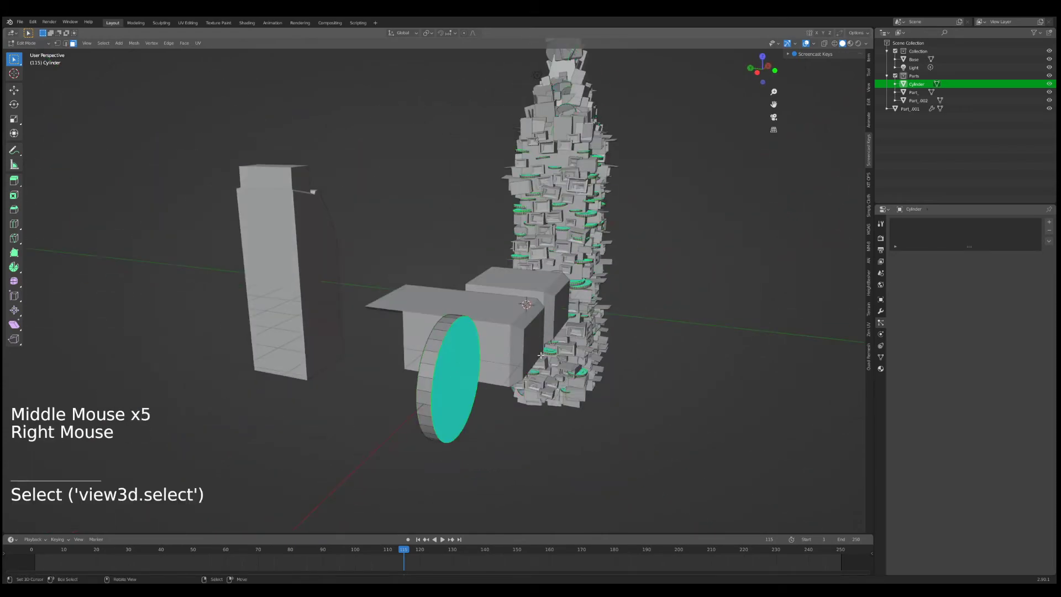
key("i")
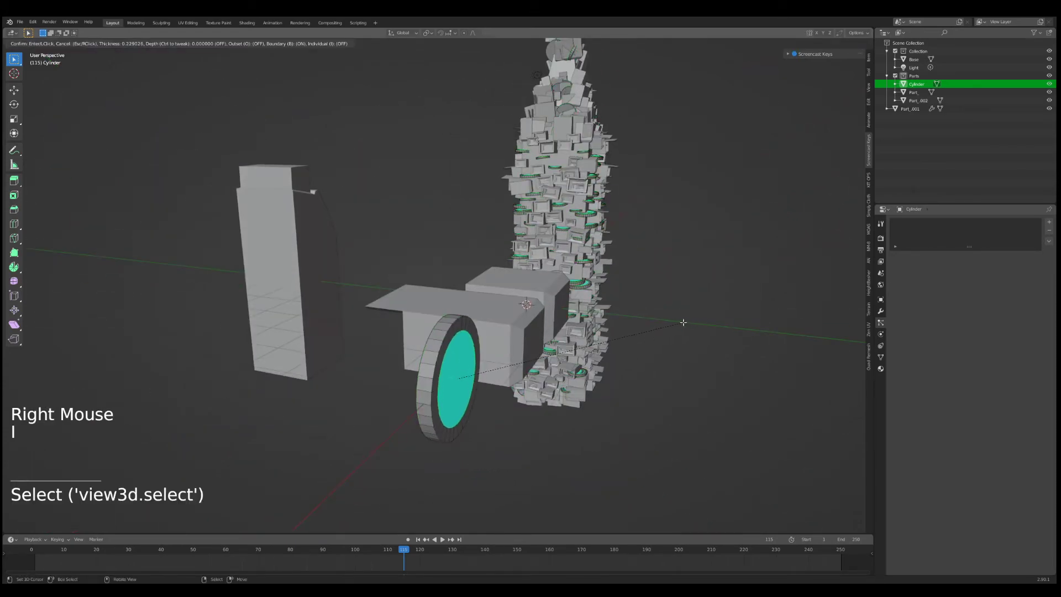
left_click(684, 323)
- Extrude the disc's inset face and shift it outward along Y into a raised second tier
key("e")
key("g")
key("g")
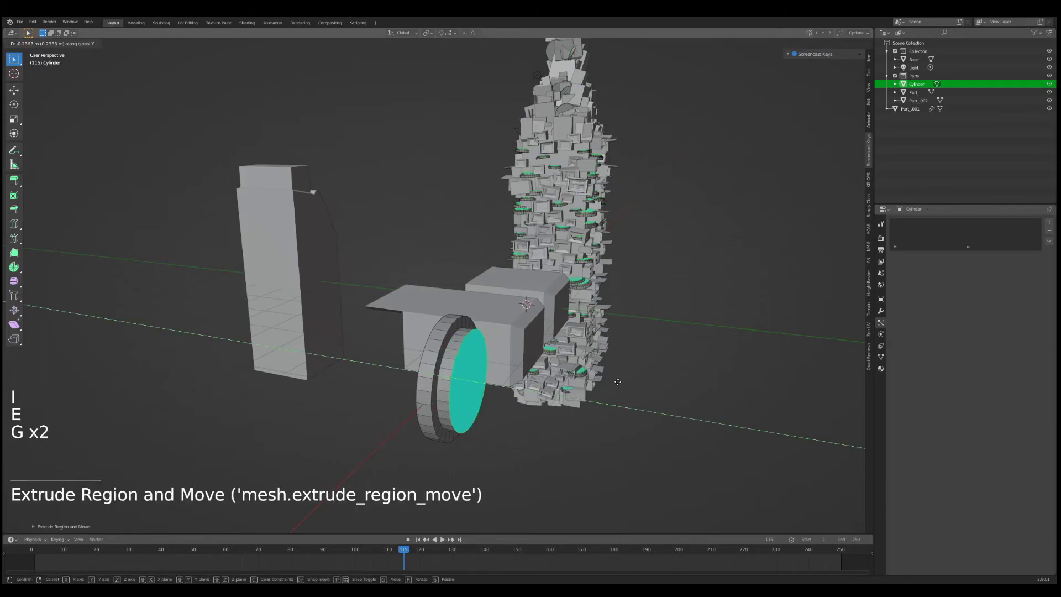
key("Tab")
- Switch the viewport to rendered shading and frame the towers and parts
mouse_move(619, 382)
middle_mouse_down()
mouse_move(702, 359)
mouse_move(683, 367)
mouse_move(640, 352)
mouse_move(638, 275)
mouse_move(755, 346)
middle_mouse_up()
left_click(859, 44)
middle_click_drag(561, 294, 599, 299)
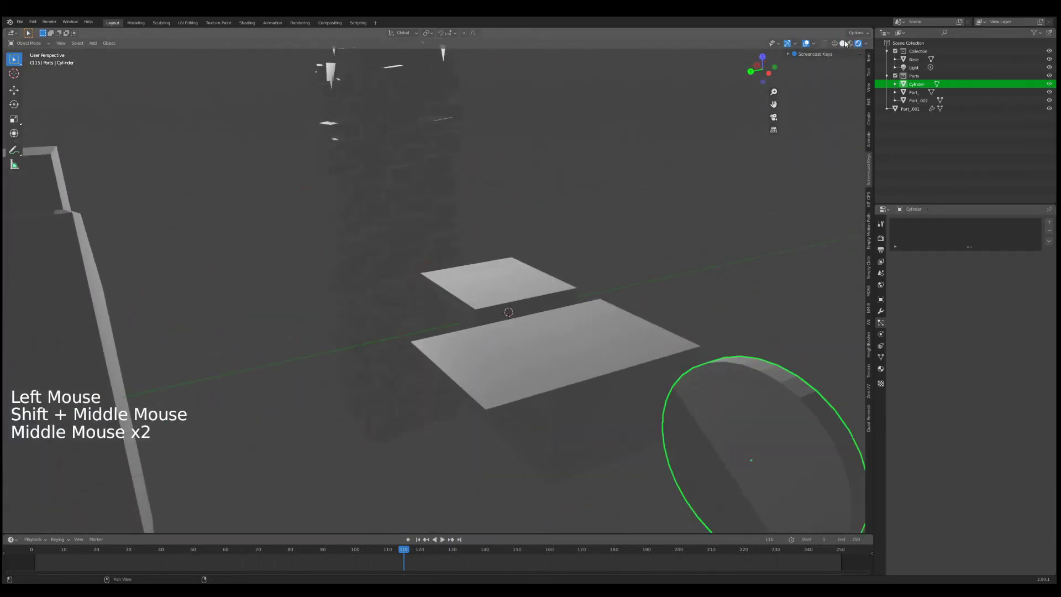
scroll(654, 377, "down", 2)
middle_click_drag(654, 376, 542, 304)
- Move the light from the tower's tip down beside its base and check the lit parts from several angles
right_click(407, 95)
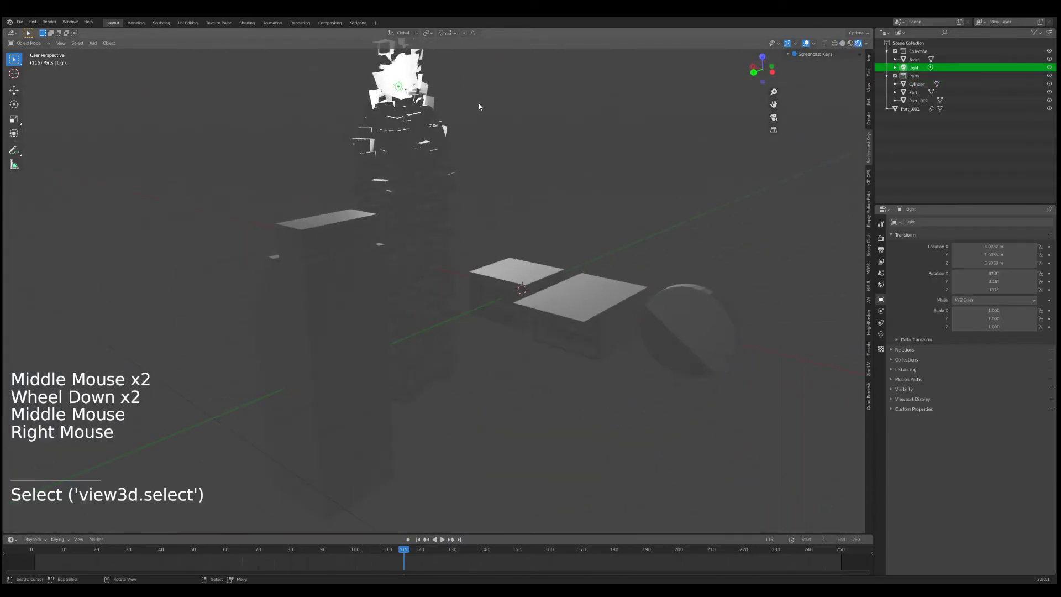
key("g")
left_click(535, 395)
scroll(514, 353, "up", 2)
middle_click_drag(535, 395, 384, 208)
scroll(514, 352, "up", 3)
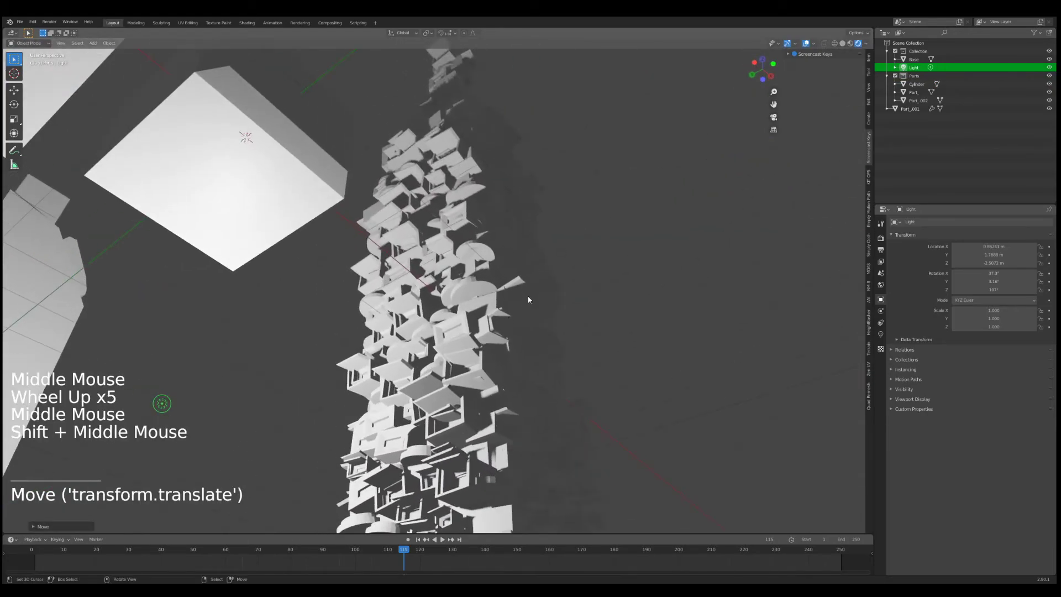
scroll(514, 287, "down", 2)
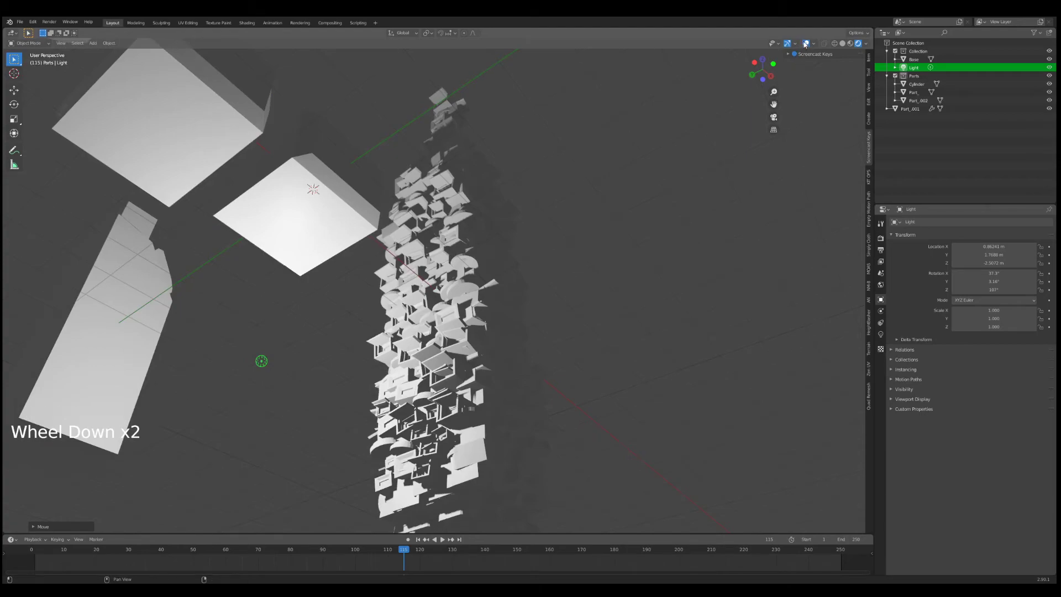
middle_click_drag(731, 115, 390, 195)
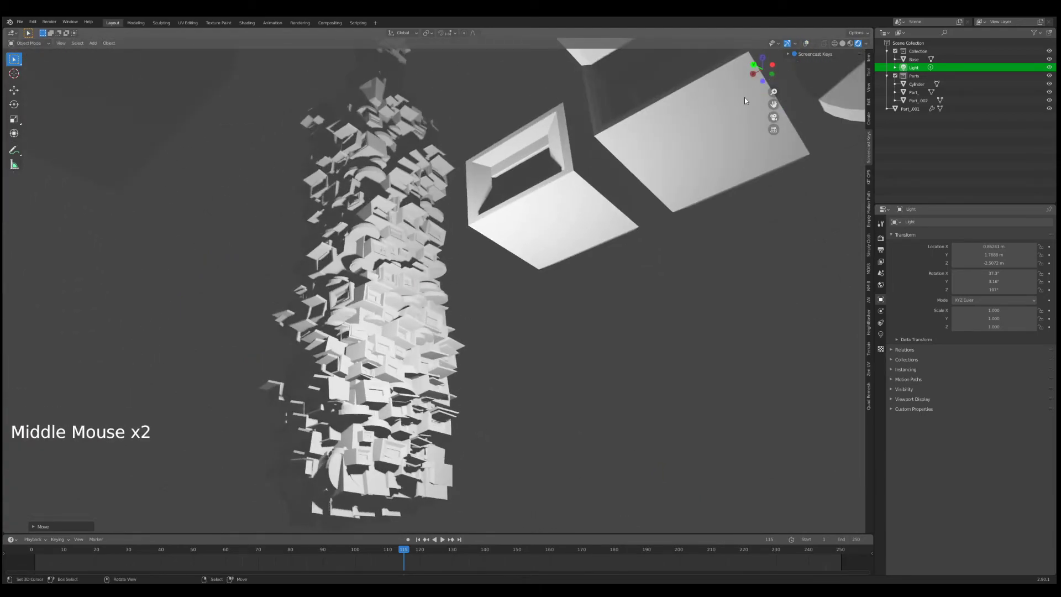
middle_click_drag(780, 69, 375, 247)
scroll(604, 296, "down", 3)
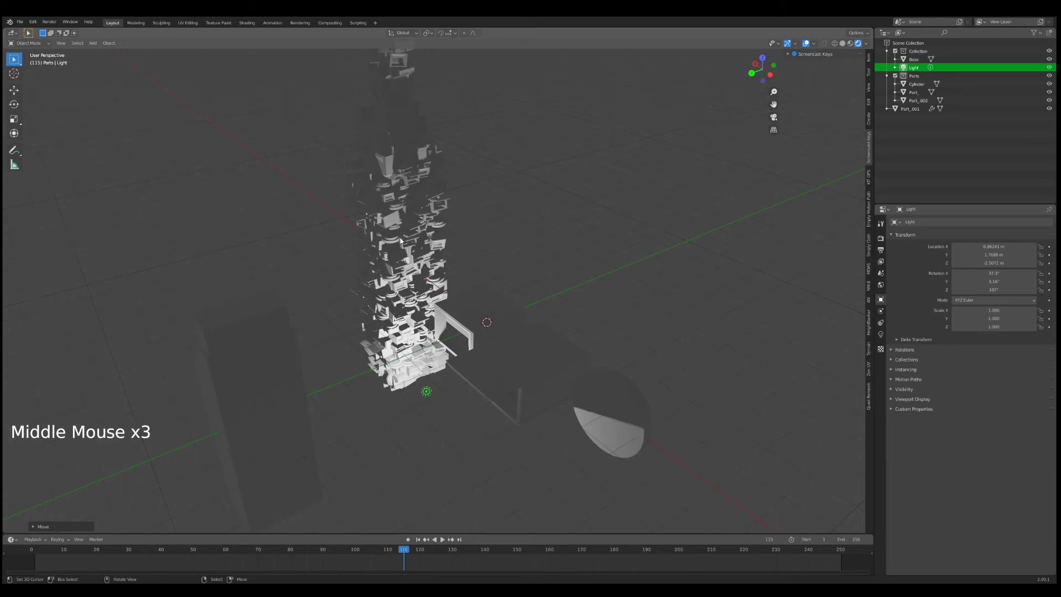
- Duplicate the particle tower and place the copy beside the original
right_click(401, 240)
key("shift+d")
key("g")
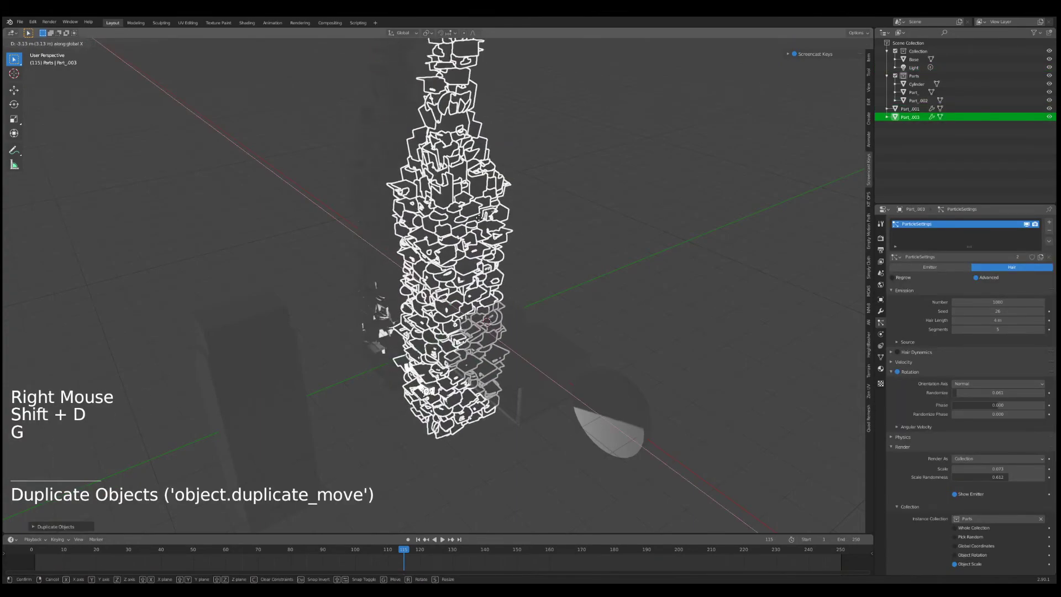
key("g")
key("s")
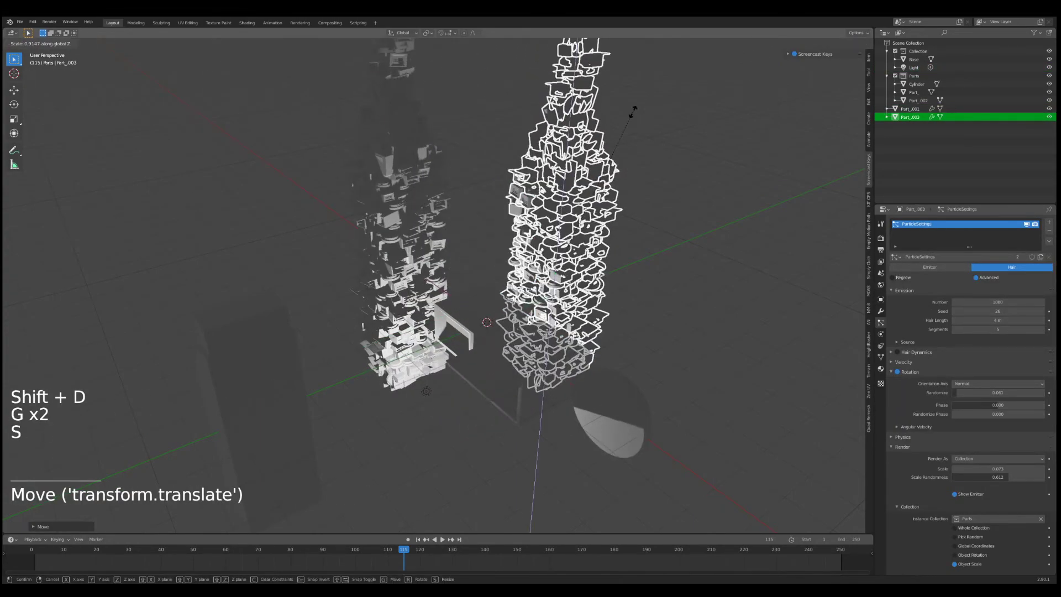
key("z")
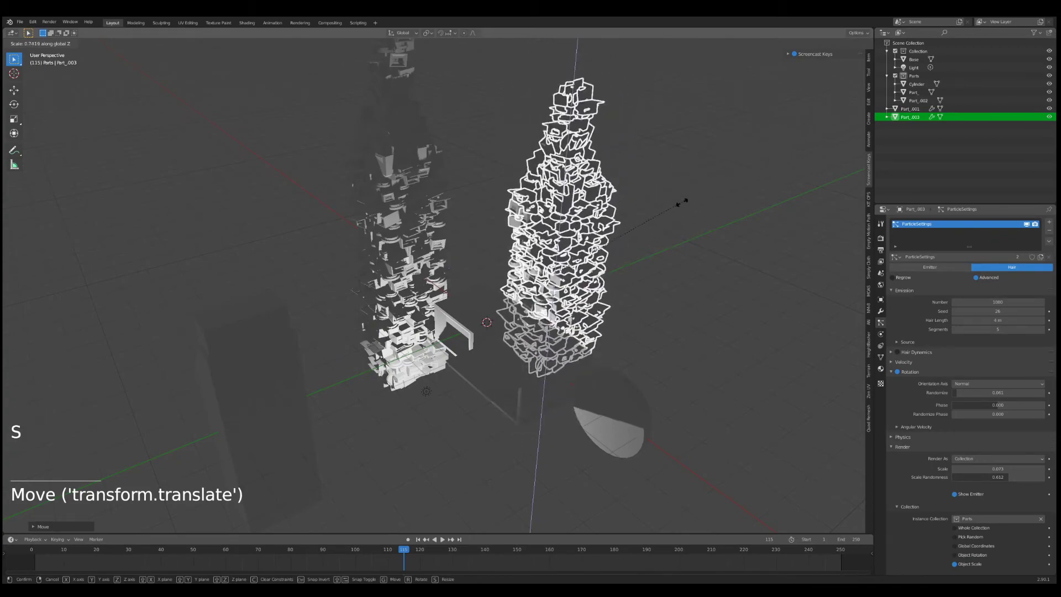
right_click(718, 196)
- Rotate the duplicate tower about the Z axis and reposition it along X next to the original
middle_click_drag(724, 194, 661, 210)
key("r")
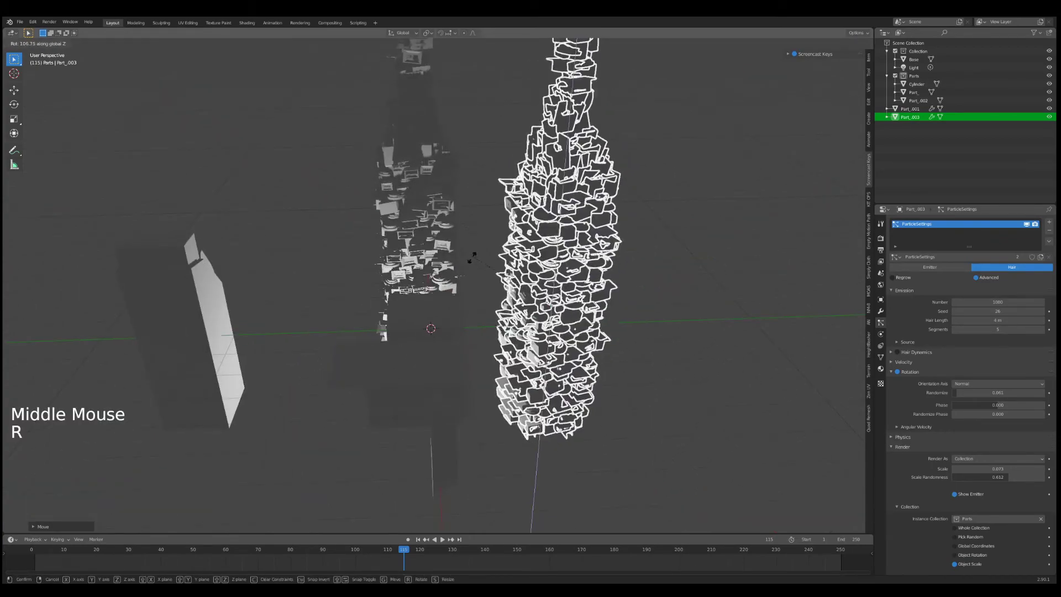
left_click(509, 286)
key("g")
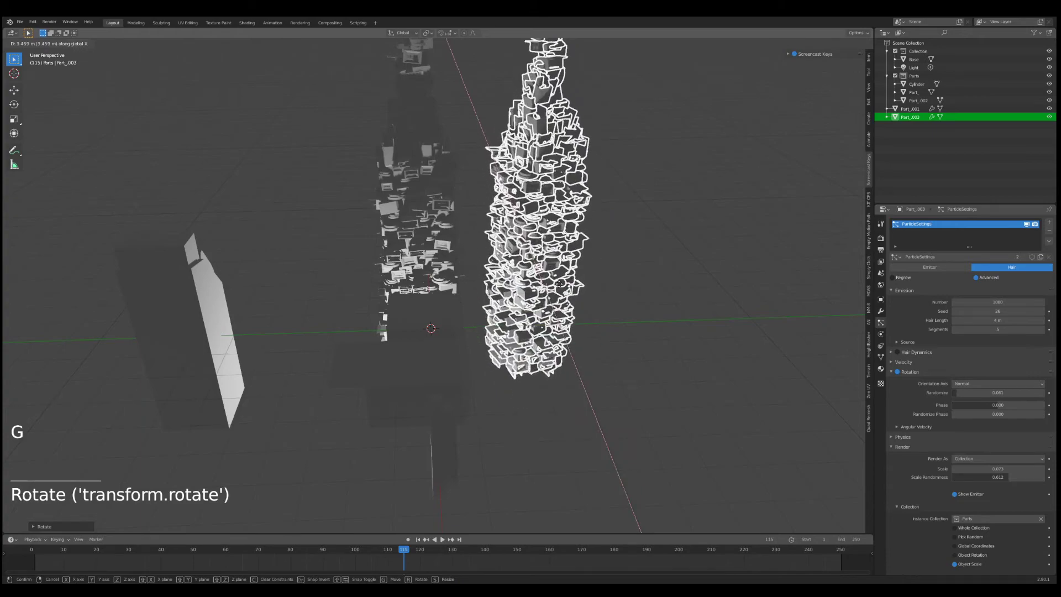
key("g")
left_click(629, 267)
middle_click_drag(630, 267, 566, 296)
key("g")
key("x")
left_click(624, 294)
- Extrude a side face of the duplicate tower's base mesh, then scale and move the new face
key("Tab")
key("Tab")
key("Tab")
right_click(497, 272)
middle_click_drag(527, 222, 535, 259)
key("e")
key("s")
key("g")
left_click(607, 213)
key("Tab")
key("Tab")
- Add a loop cut across the lower body of the duplicate tower's mesh and scale the new edges
right_click(535, 259)
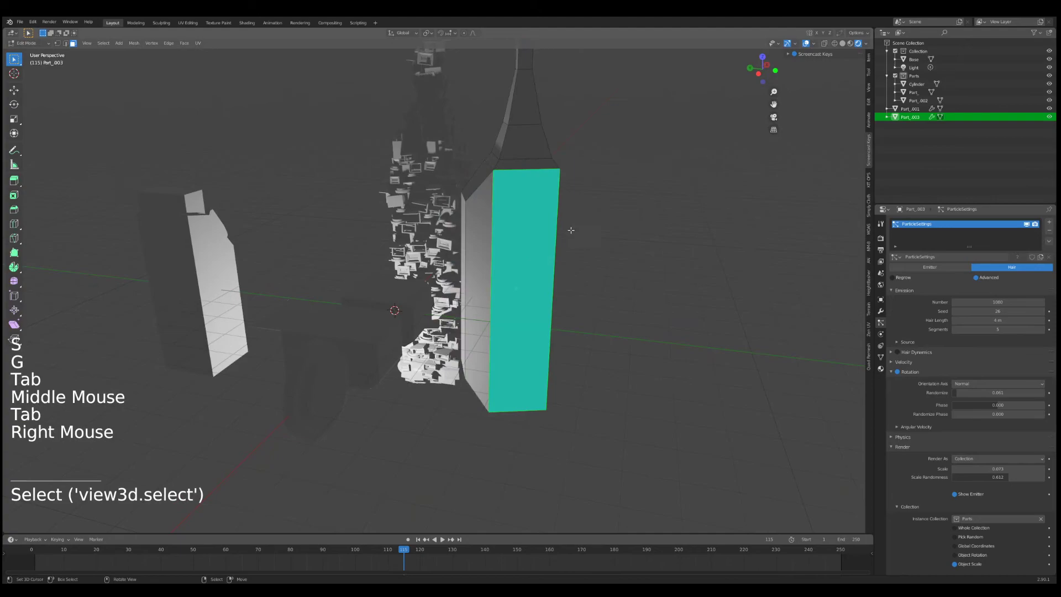
left_click(489, 271)
key("r")
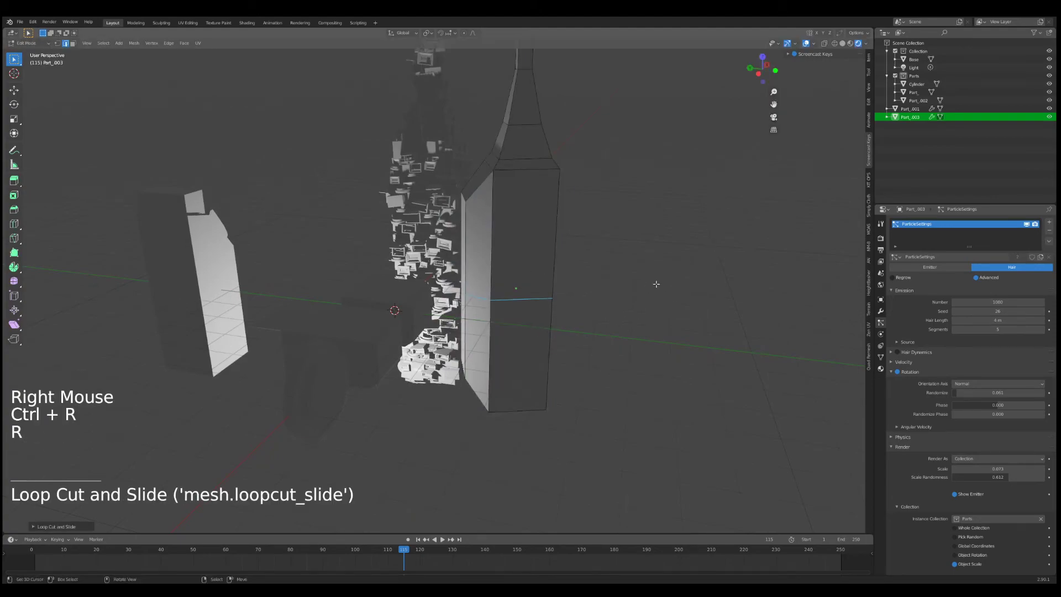
key("s")
left_click(604, 265)
key("Tab")
- Move the duplicate tower along X and Y beside the original, then deselect everything
middle_click_drag(603, 268, 536, 276)
key("g")
key("x")
left_click(656, 257)
key("g")
key("y")
left_click(637, 257)
key("Tab")
key("Tab")
key("a")
- Give the larger box part, Part_.002, a new material in its first slot and add an empty second slot
scroll(603, 286, "up", 4)
scroll(545, 321, "down", 2)
middle_click_drag(482, 338, 522, 332)
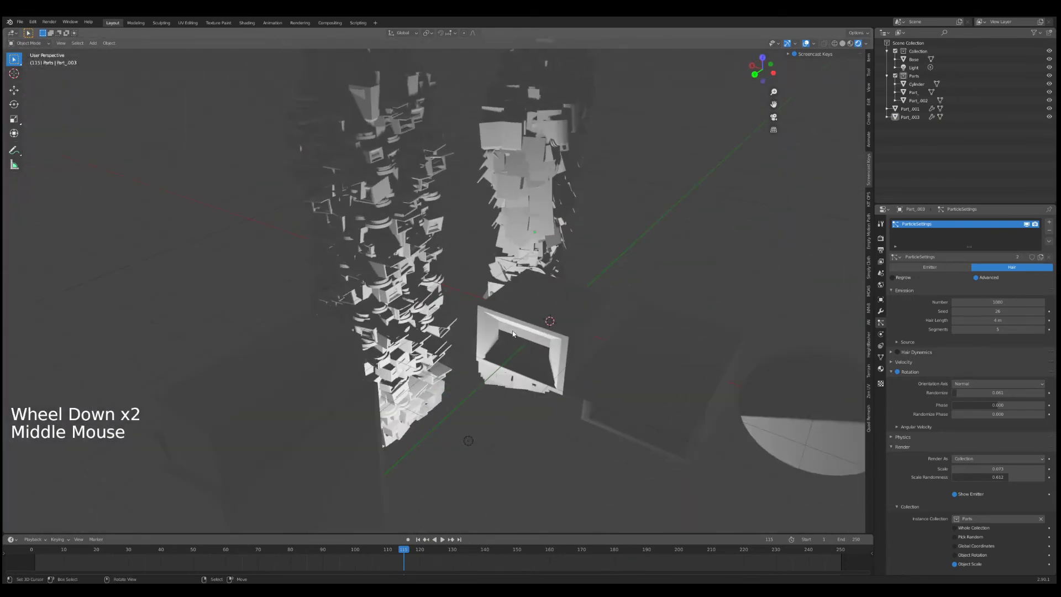
right_click(525, 326)
right_click(640, 353, "shift")
right_click(641, 350)
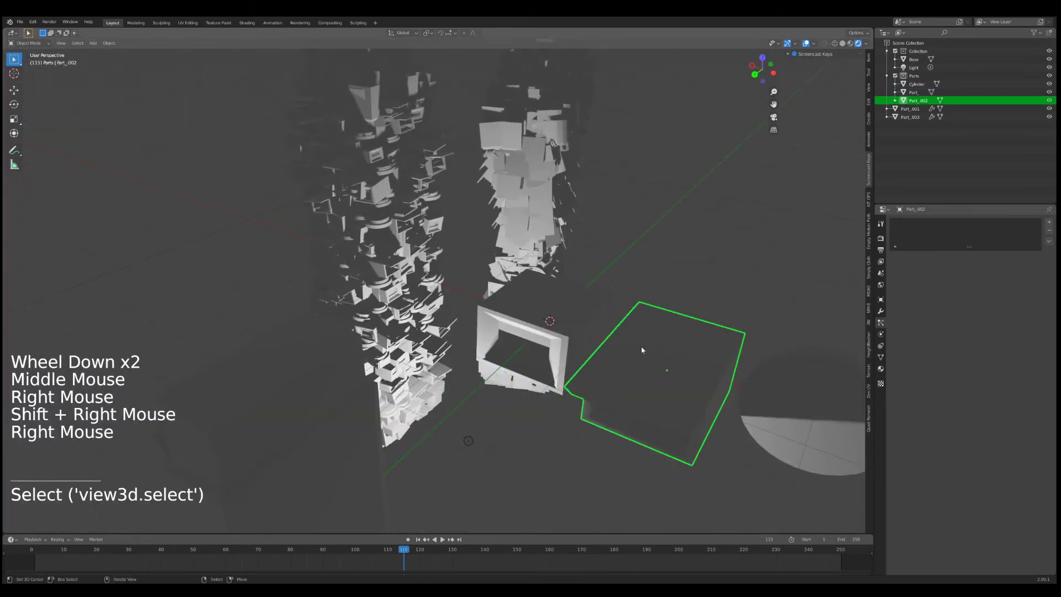
double_click(881, 368)
left_click(978, 343)
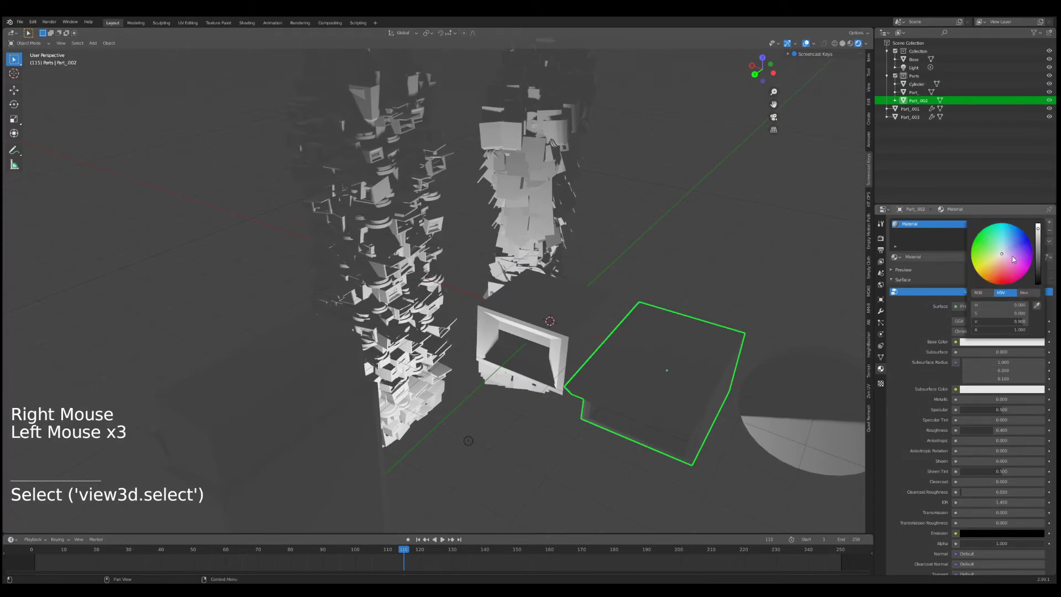
left_click(1049, 222)
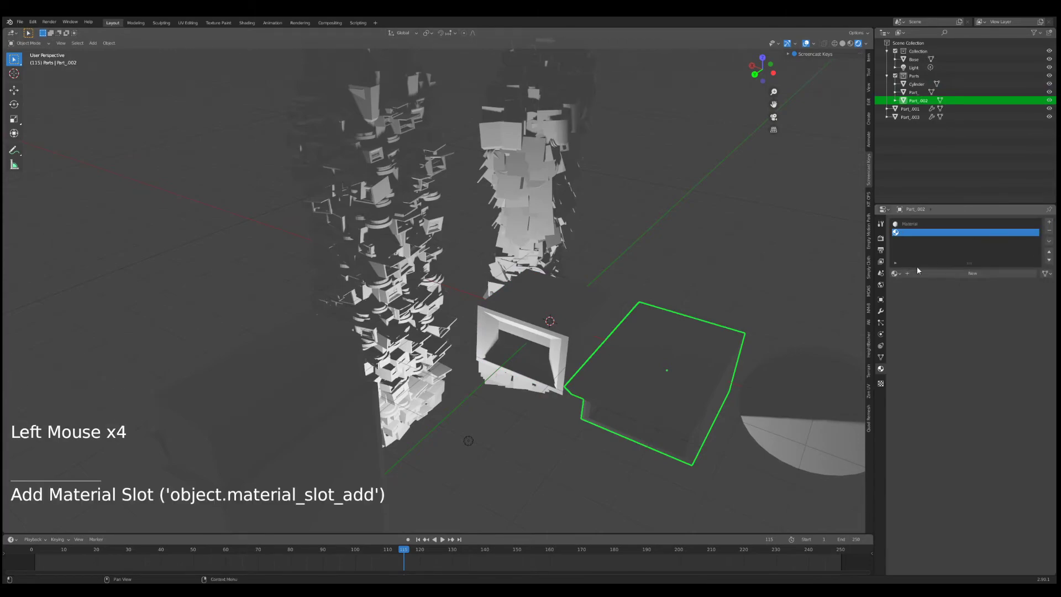
left_click(921, 225)
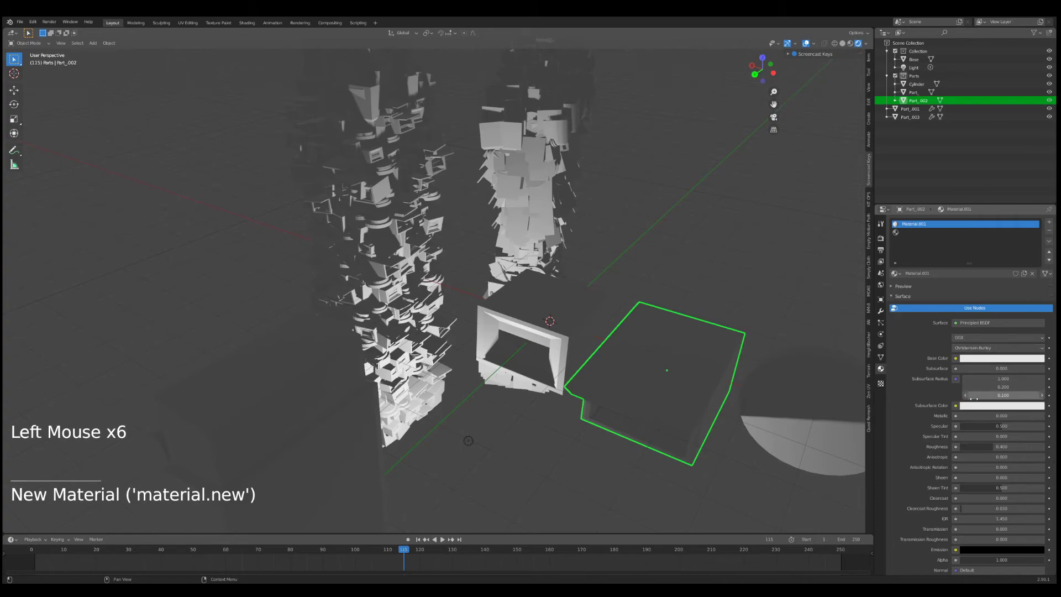
- Set the larger box part's material to metallic 1.000 with a pale lavender-blue base colour
left_click_drag(966, 421, 1044, 417)
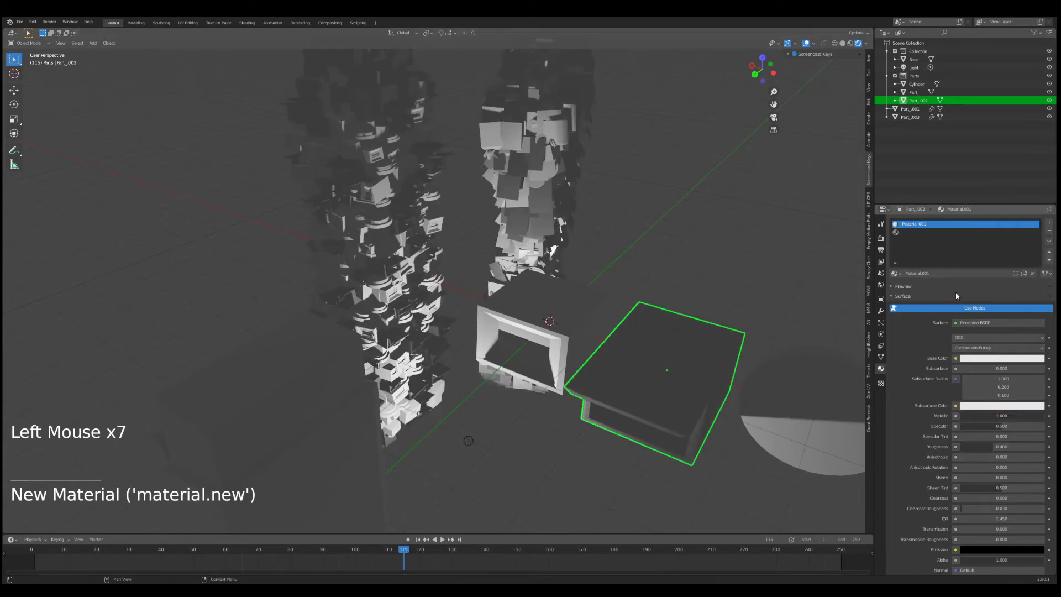
left_click_drag(1010, 268, 1007, 266)
middle_click_drag(743, 304, 752, 297)
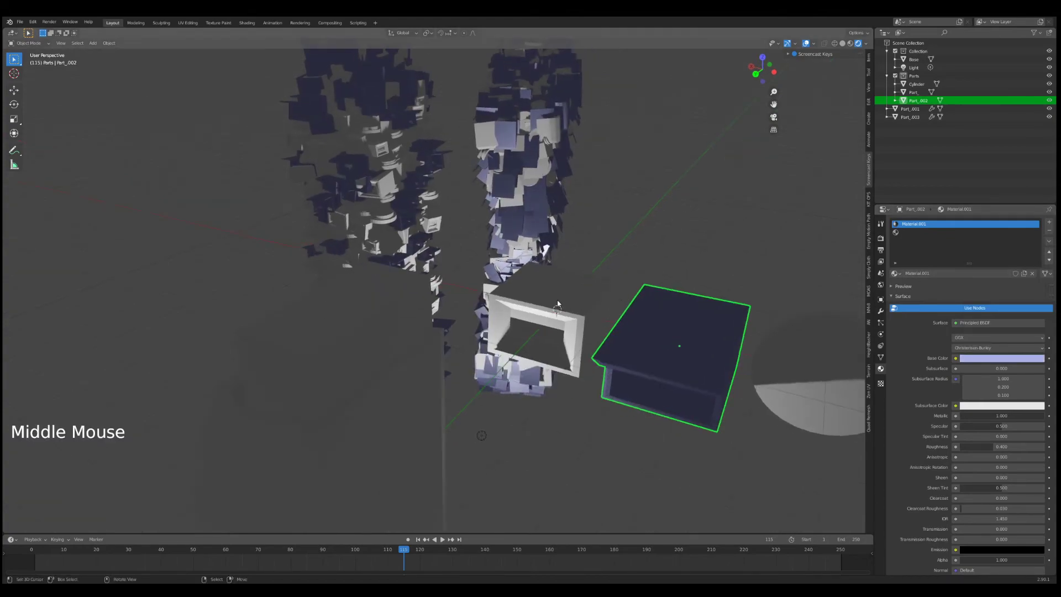
- Create a new material on the smaller framed box part and set its base colour to light orange
right_click(588, 301)
left_click(1003, 341)
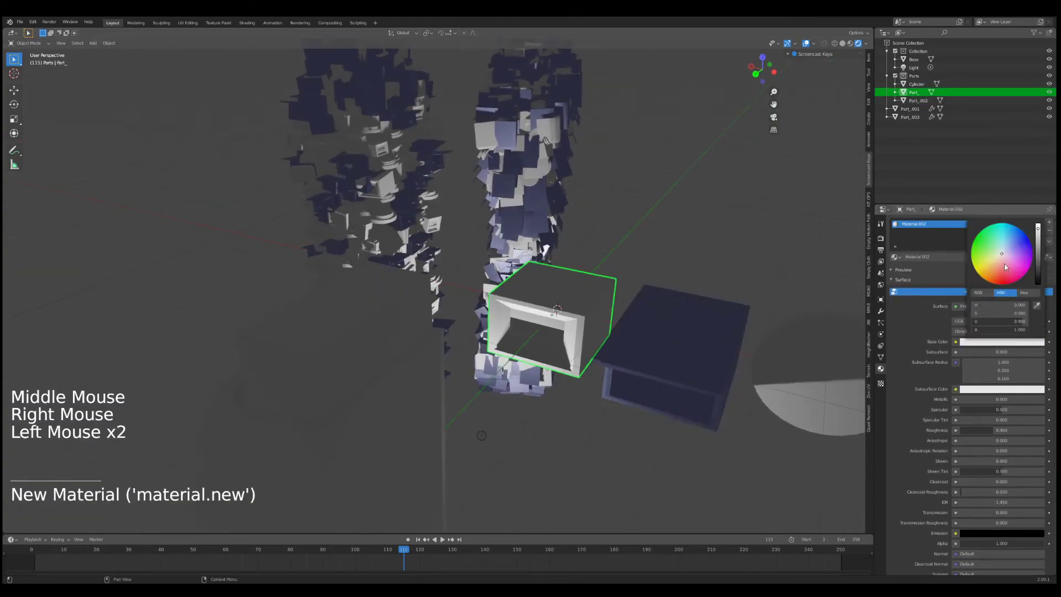
left_click_drag(997, 271, 994, 265)
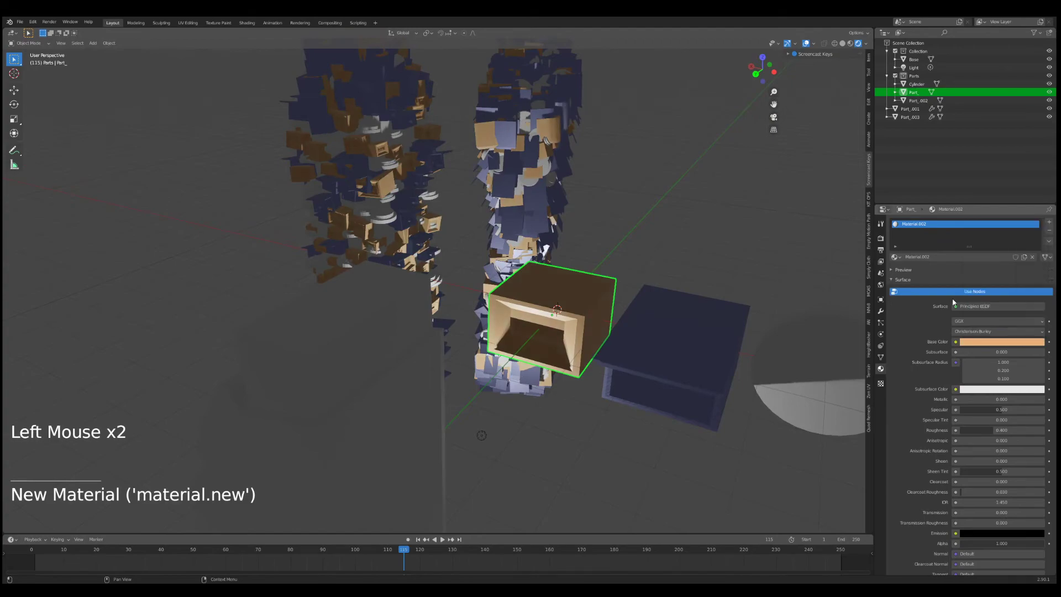
- Add a new material to the disc part and set its base colour to light pink
right_click(790, 384)
left_click(1049, 223)
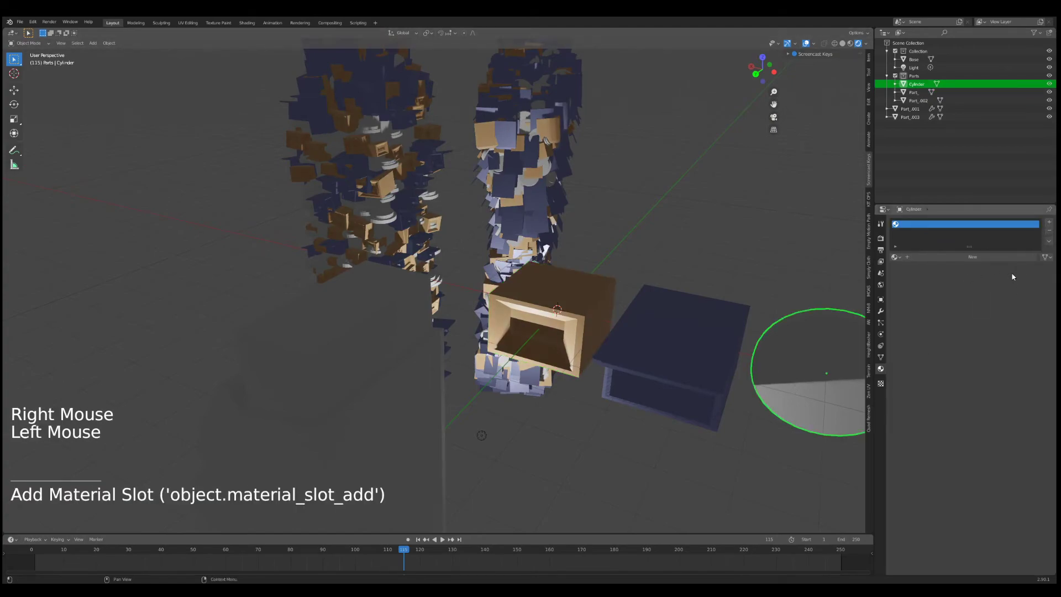
left_click(1025, 257)
left_click_drag(999, 270, 1004, 266)
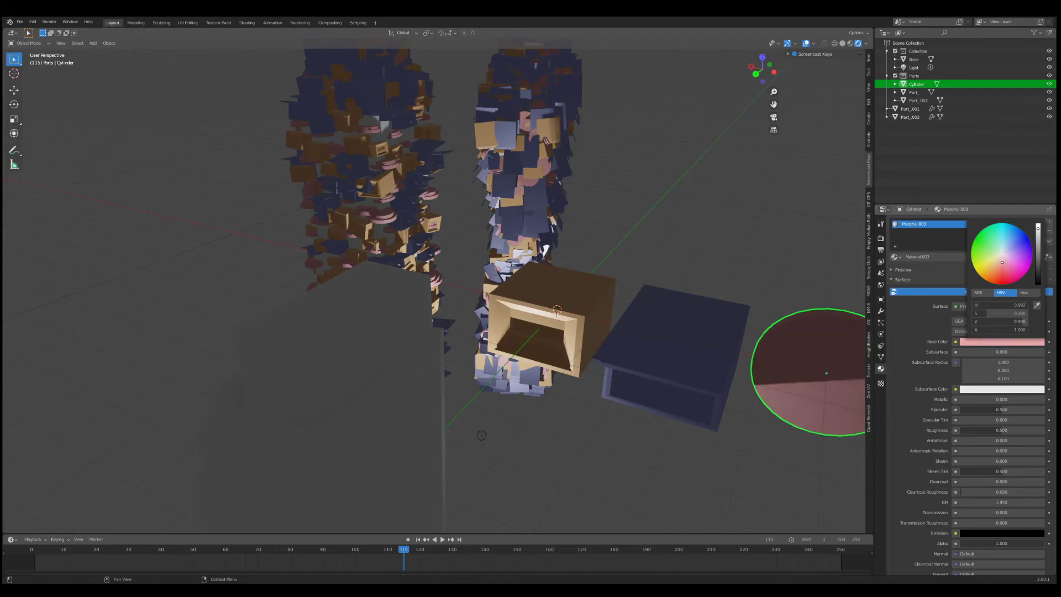
- Add a second material slot with a new material to the orange framed box part
middle_click_drag(673, 313, 743, 267)
scroll(685, 279, "up", 1)
right_click(624, 280)
left_click(1048, 223)
scroll(719, 265, "up", 1)
left_click(938, 271)
scroll(662, 296, "up", 1)
- Change the second material's surface to Emission and assign it to the inner back face of the framed box
middle_click_drag(619, 275, 551, 284)
scroll(551, 284, "up", 3)
key("Tab")
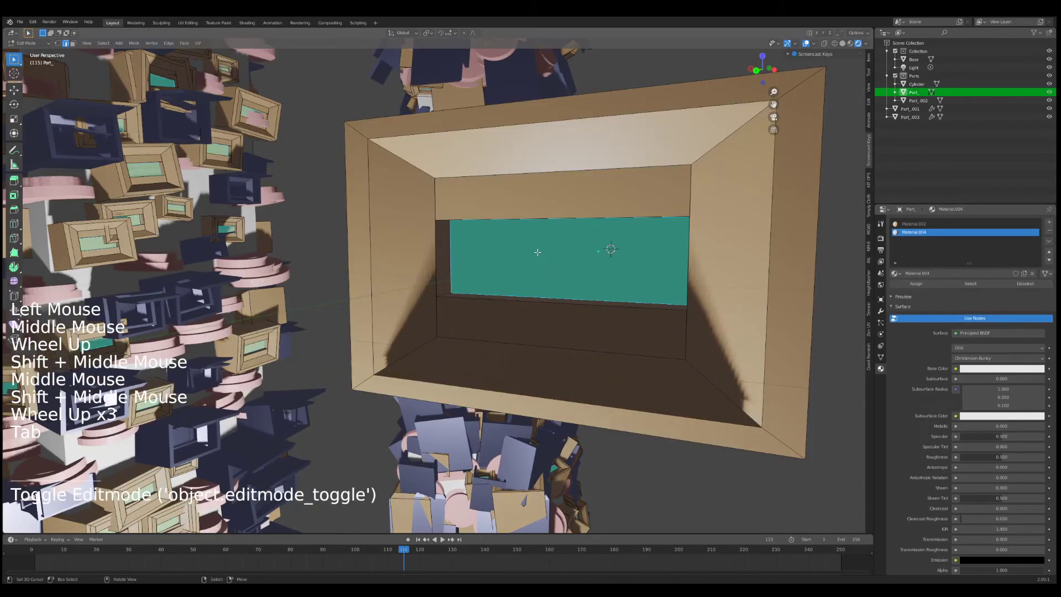
right_click(538, 252)
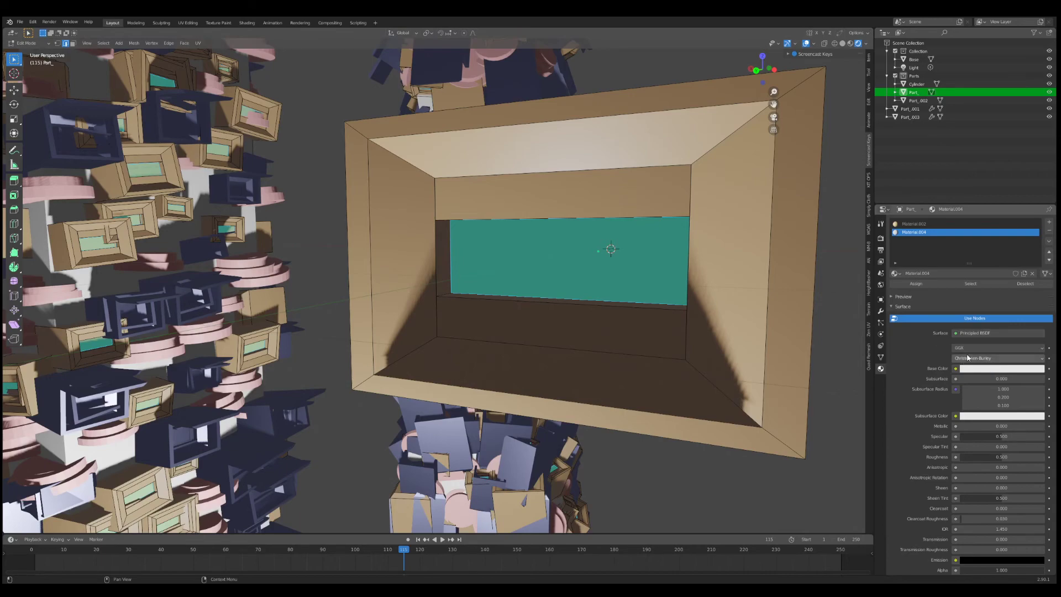
left_click(975, 335)
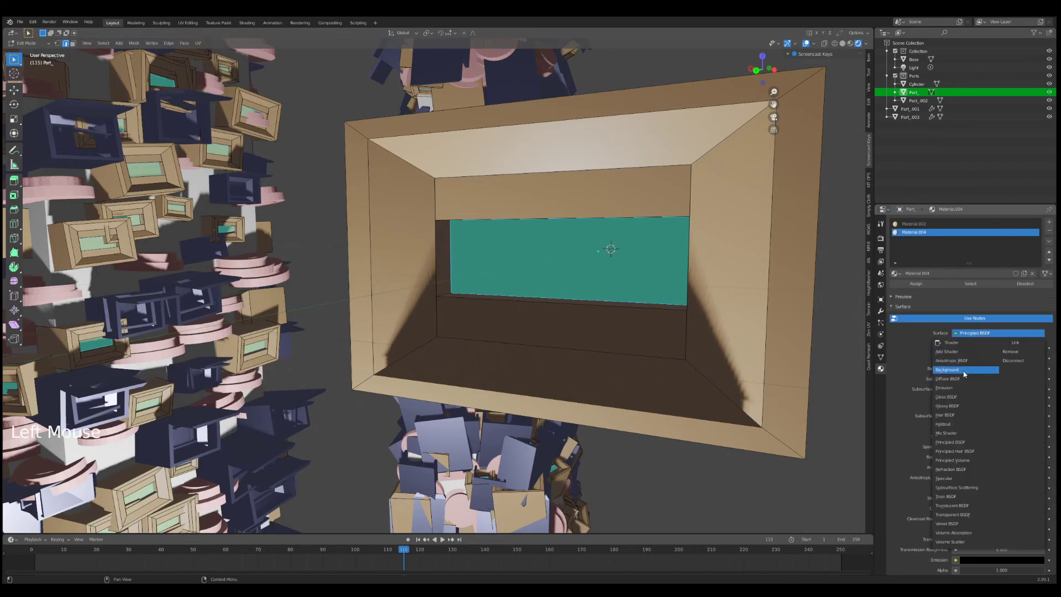
left_click(957, 388)
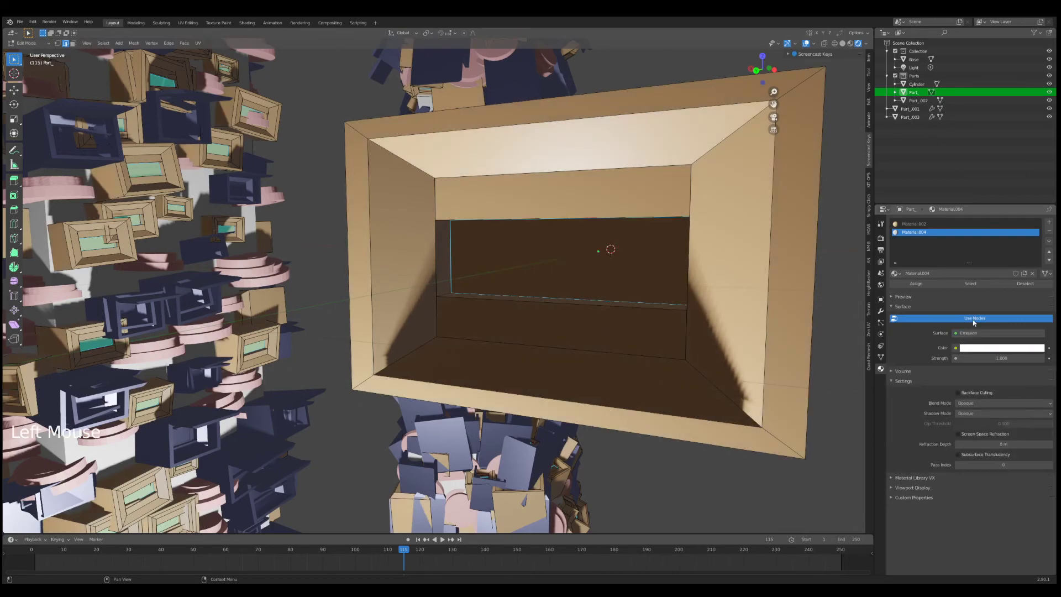
right_click(580, 253)
left_click(918, 285)
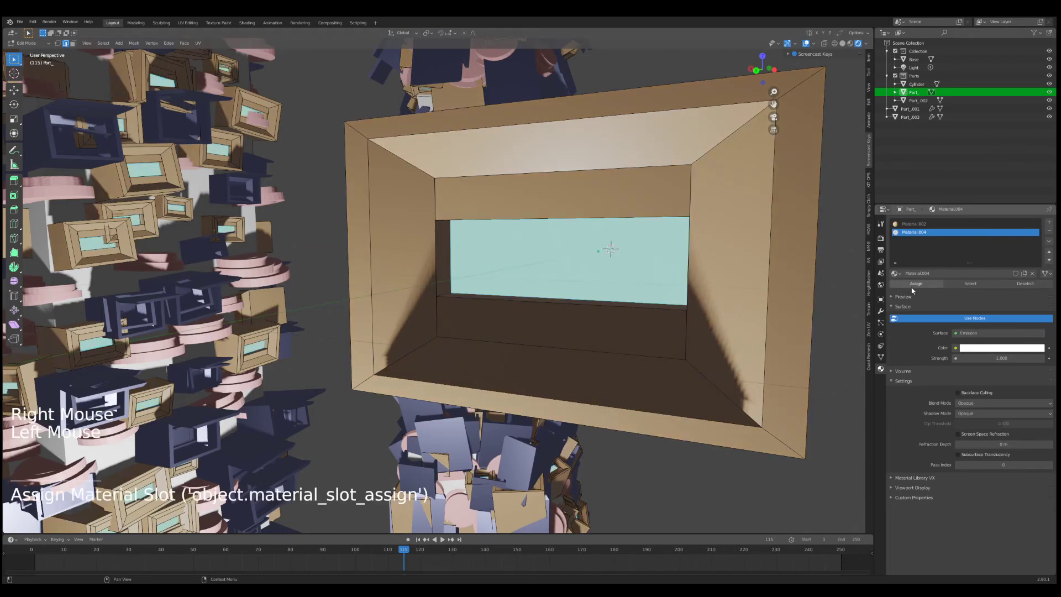
- Set the emission colour to orange-red, raise its strength, and view the glowing windows across both towers
left_click(994, 352)
left_click(998, 280)
left_click_drag(995, 358, 1042, 358)
key("a")
middle_click_drag(562, 331, 537, 288)
scroll(489, 330, "down", 4)
scroll(512, 300, "down", 1)
scroll(528, 279, "down", 2)
middle_click_drag(537, 287, 381, 259)
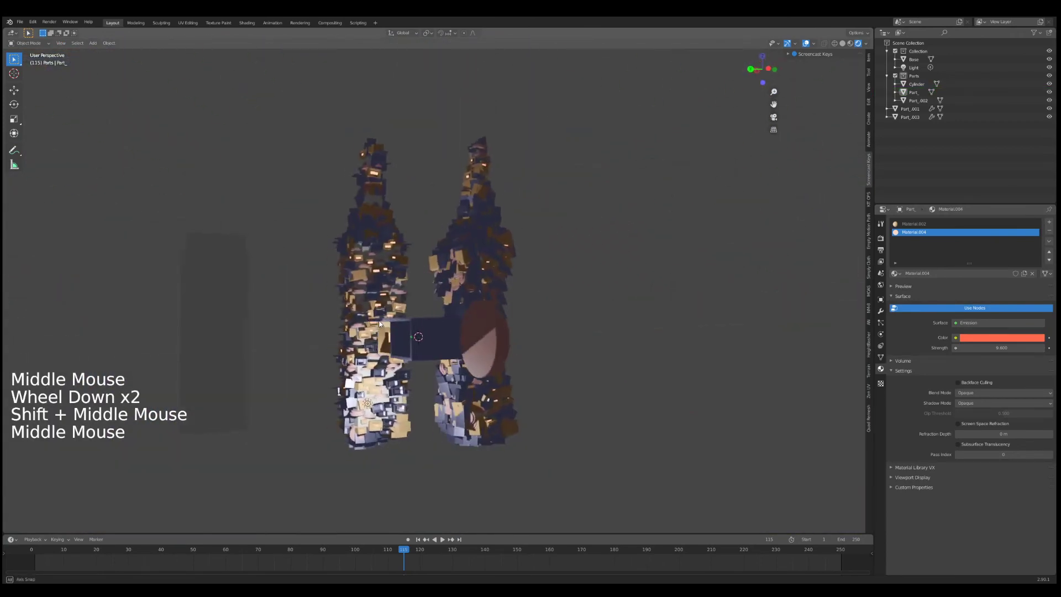
- Set the base colour of the shared base material on the tower with the disc and box parts to pale mint green
right_click(415, 194)
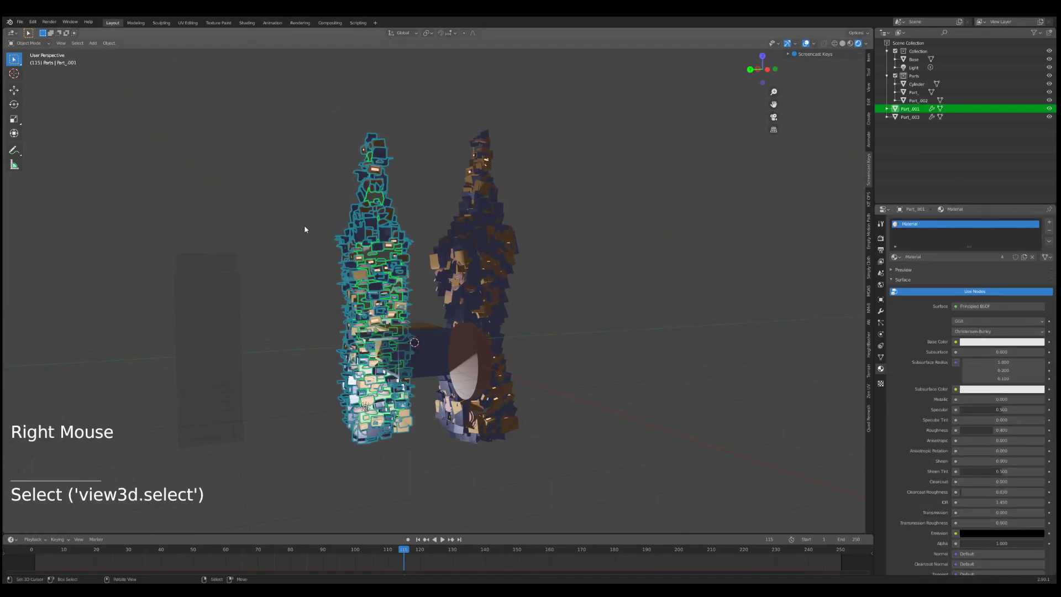
scroll(306, 230, "up", 4)
middle_click_drag(306, 229, 342, 243, "shift")
scroll(342, 243, "up", 1)
left_click(1013, 342)
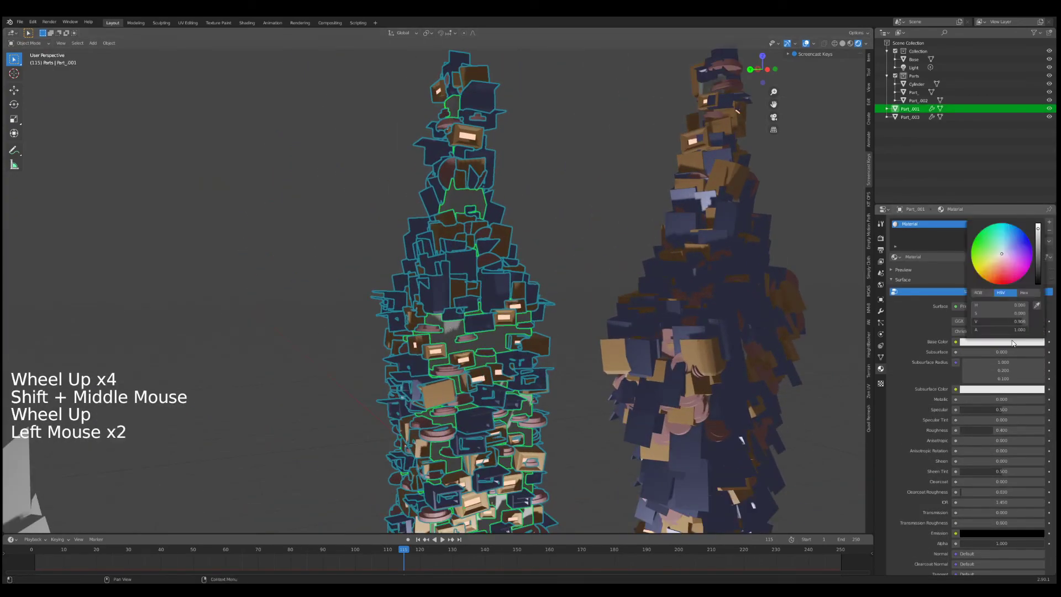
left_click_drag(1002, 270, 985, 270)
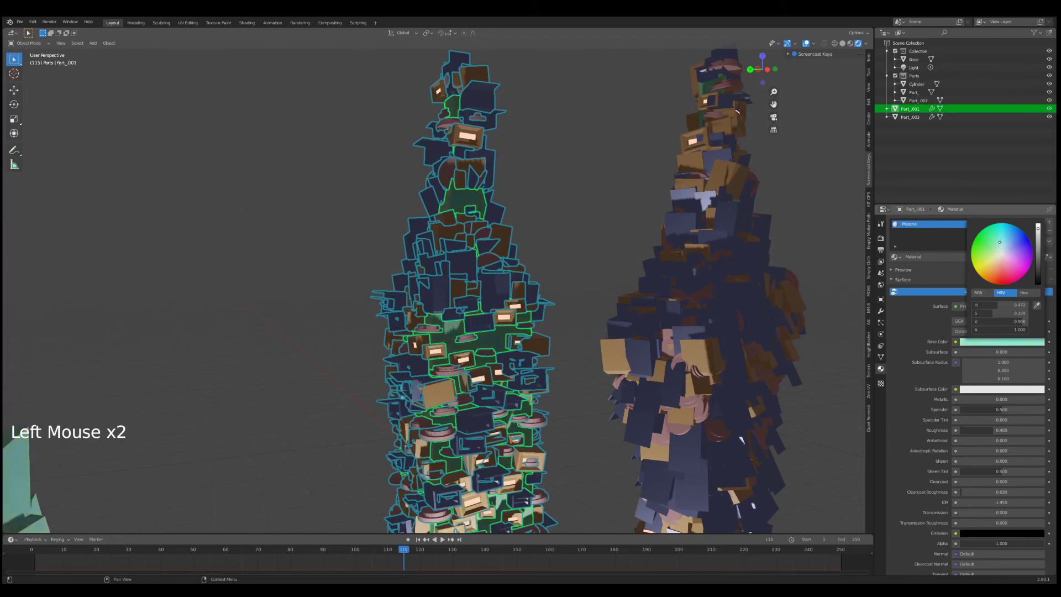
key("Tab")
scroll(538, 286, "down", 1)
key("Tab")
scroll(538, 287, "down", 2)
key("a")
- Move the orange framed box, blue box and disc parts together along the global Y axis, away from the towers
middle_click_drag(538, 287, 577, 179)
scroll(618, 249, "up", 1)
middle_click_drag(577, 180, 571, 194, "shift")
middle_click_drag(525, 224, 542, 352)
scroll(542, 352, "down", 3)
right_click(542, 352, "shift")
right_click(591, 354, "shift")
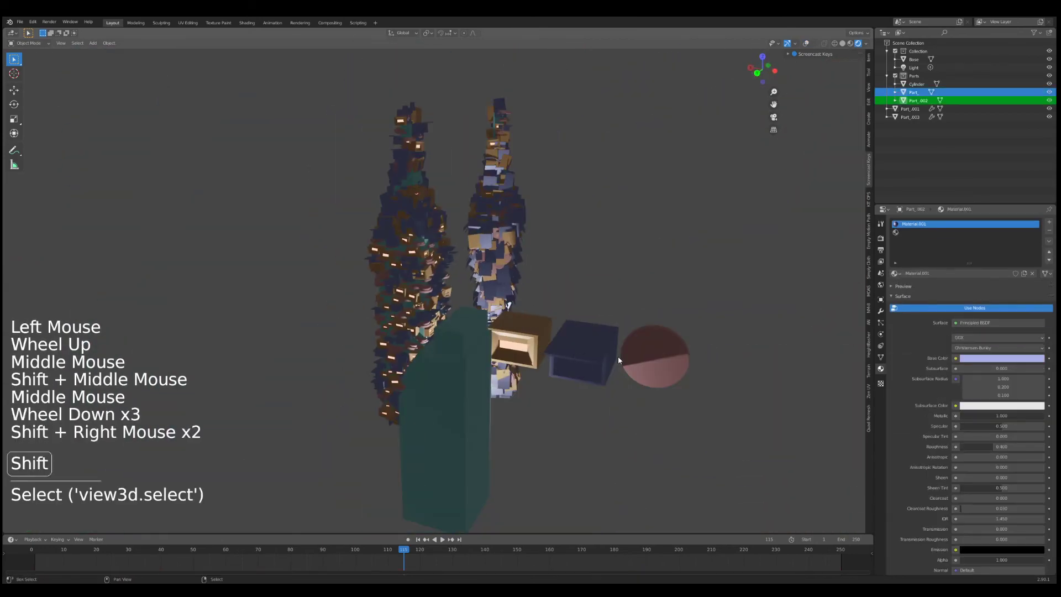
right_click(655, 356, "shift")
key("g")
key("y")
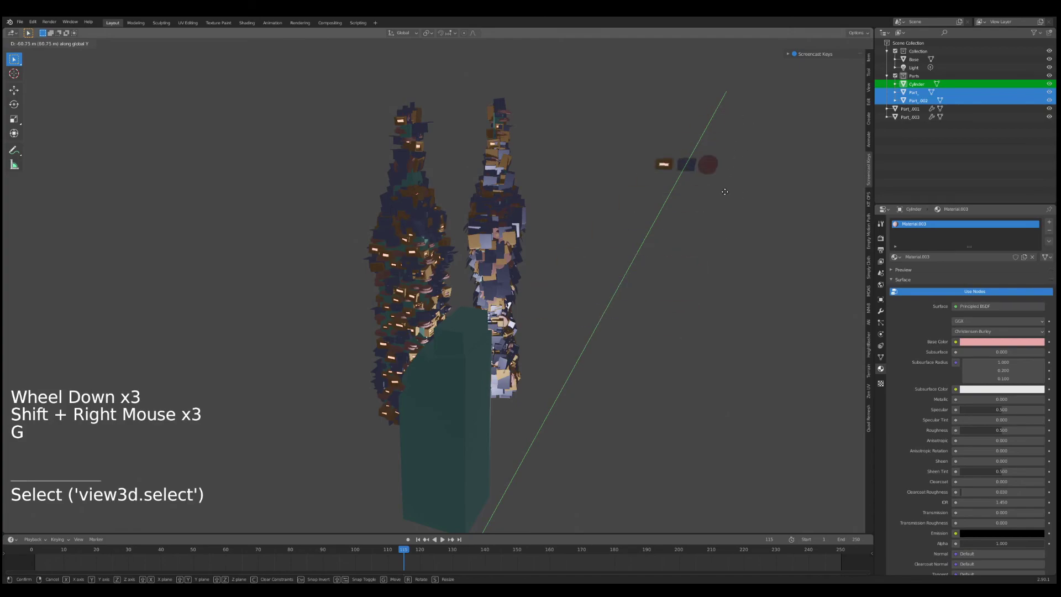
left_click(697, 302)
- Examine the scattered parts and glowing windows on both towers from several angles
scroll(533, 313, "up", 4)
middle_click_drag(624, 310, 534, 237)
middle_click_drag(535, 238, 542, 252)
middle_click_drag(543, 251, 535, 296, "shift")
middle_click_drag(535, 296, 493, 369)
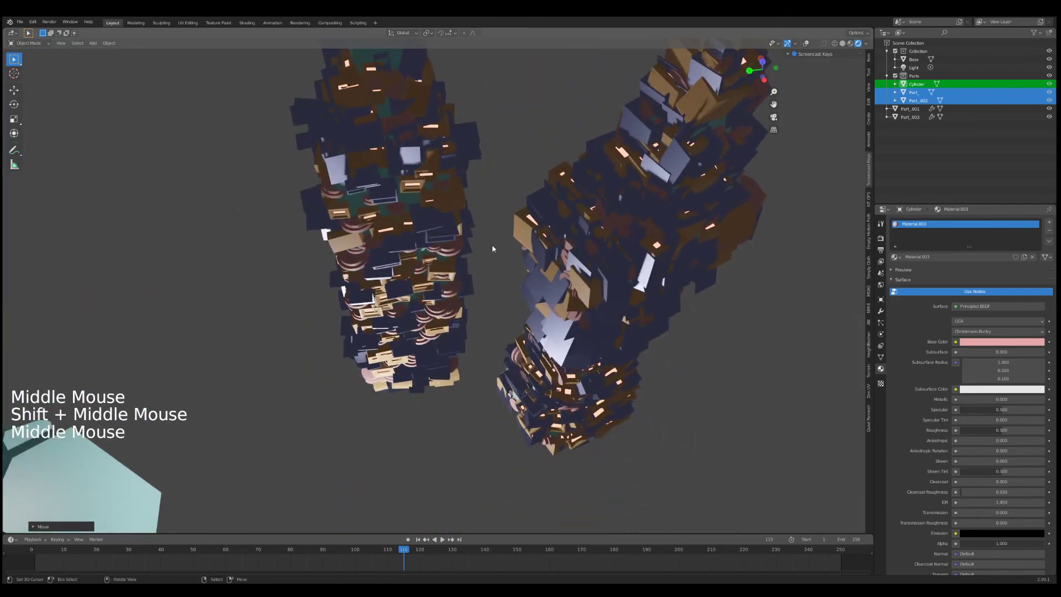
middle_click_drag(494, 249, 508, 323)
scroll(475, 288, "down", 3)
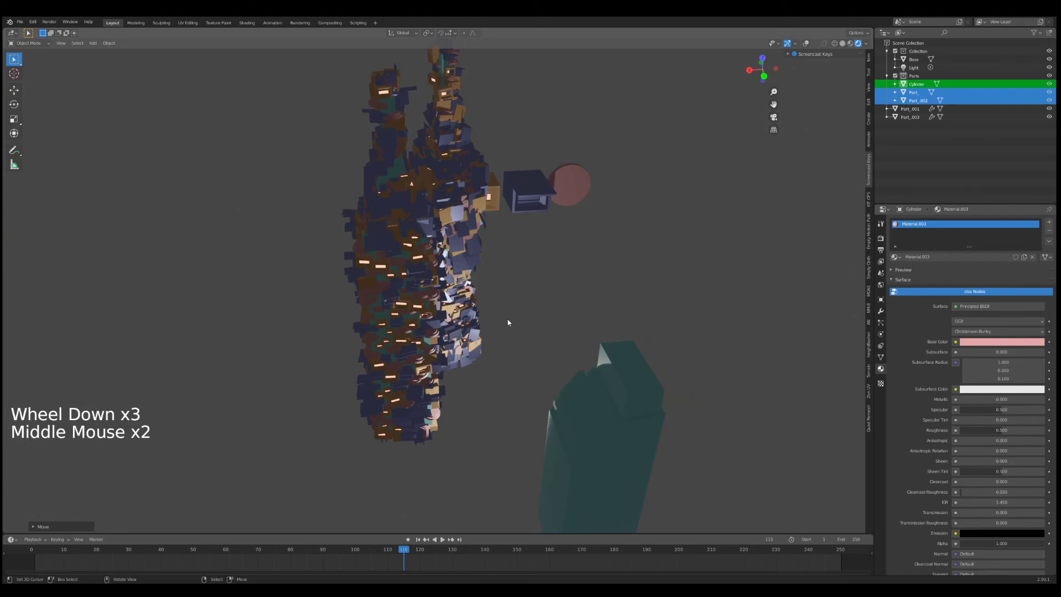
- Add a particle system to the Base object and assign it the existing ParticleSettings
right_click(652, 397)
left_click(880, 323)
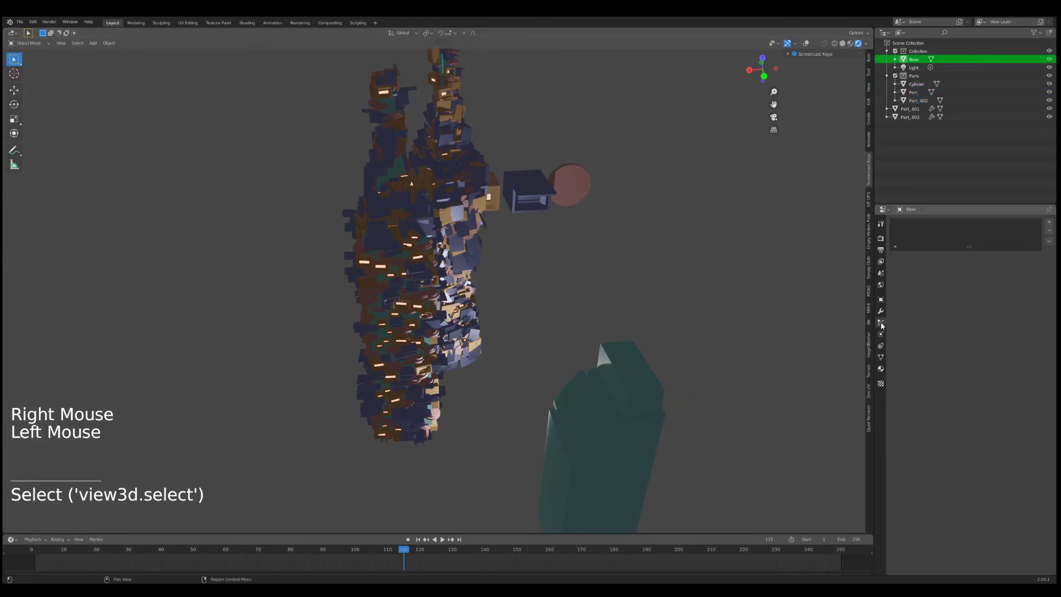
left_click(1048, 222)
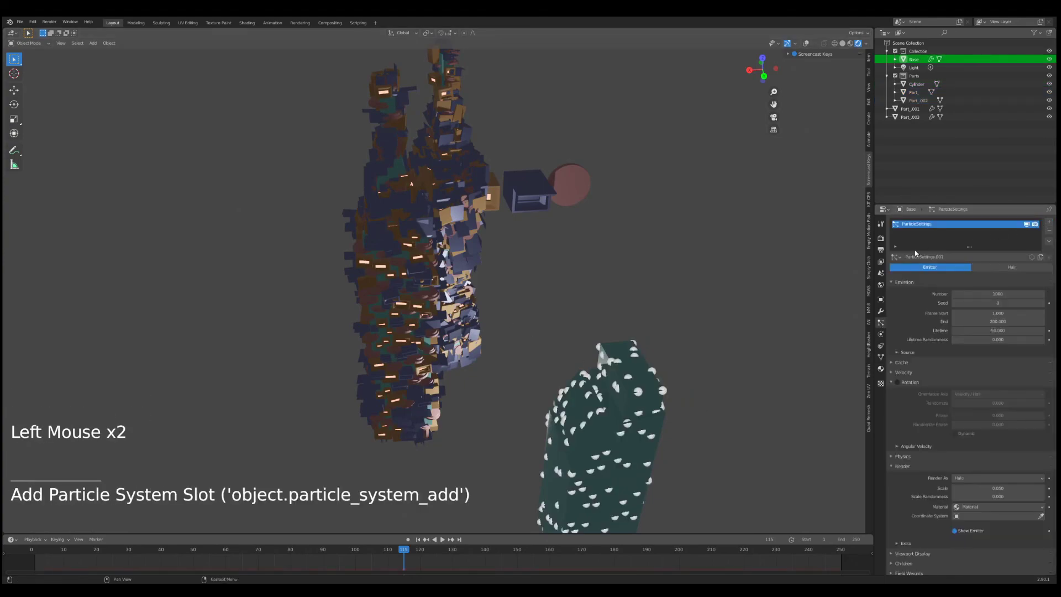
left_click(915, 272)
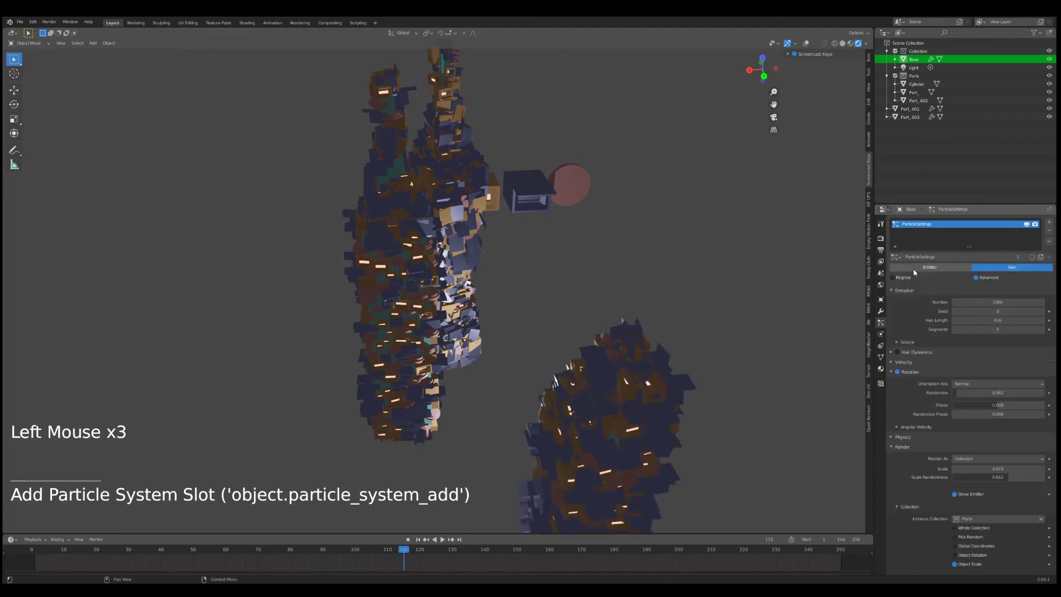
left_click(894, 257)
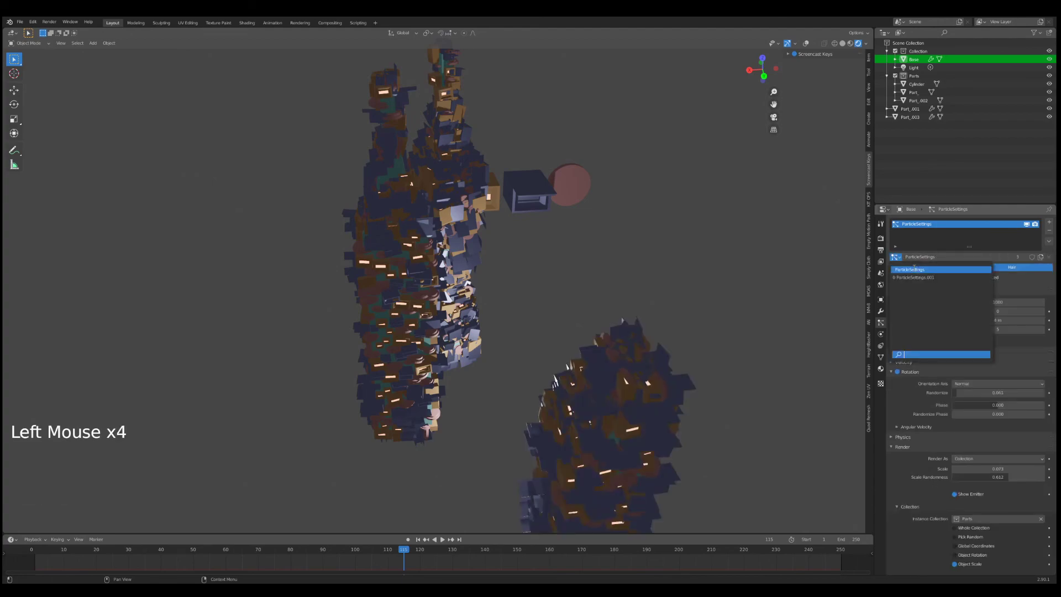
middle_click_drag(525, 227, 706, 297)
key("a")
middle_click_drag(485, 243, 398, 252)
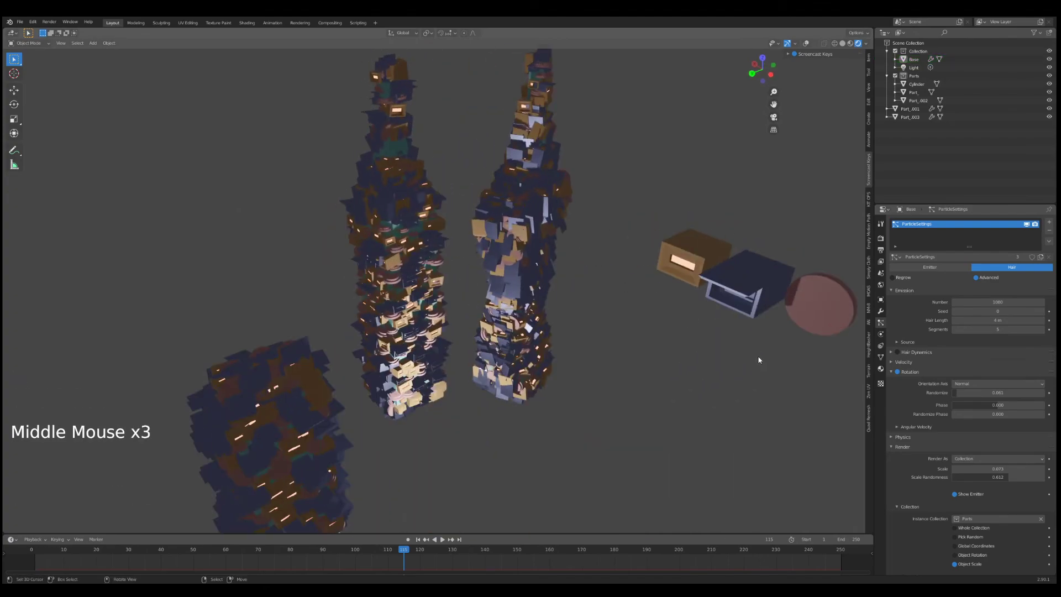
middle_click_drag(659, 347, 638, 247)
- Try the existing ParticleSettings in a new particle system on the orange framed box part, and remove that system
right_click(682, 226)
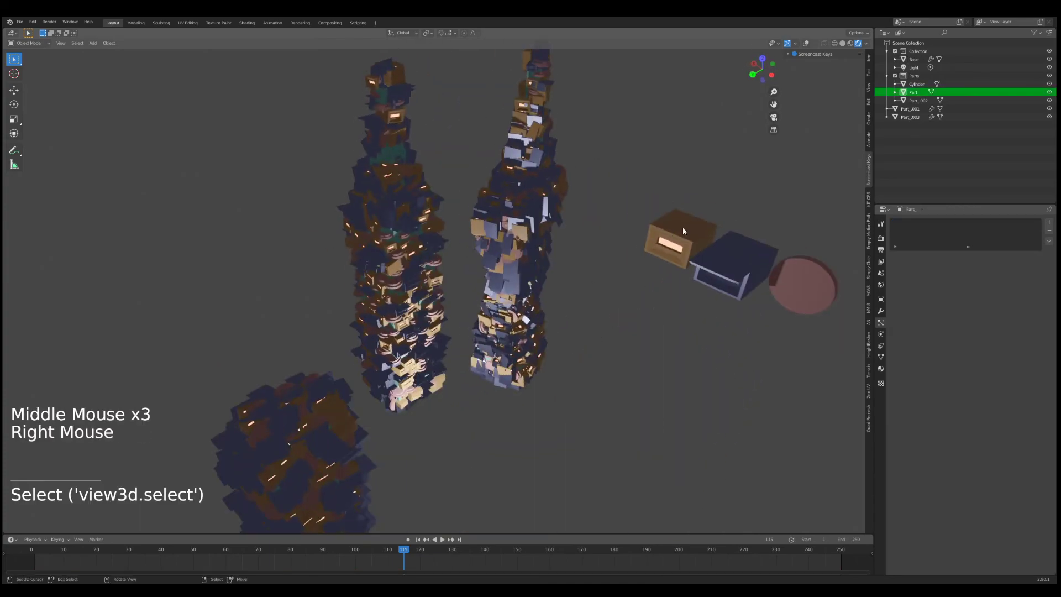
left_click(1048, 222)
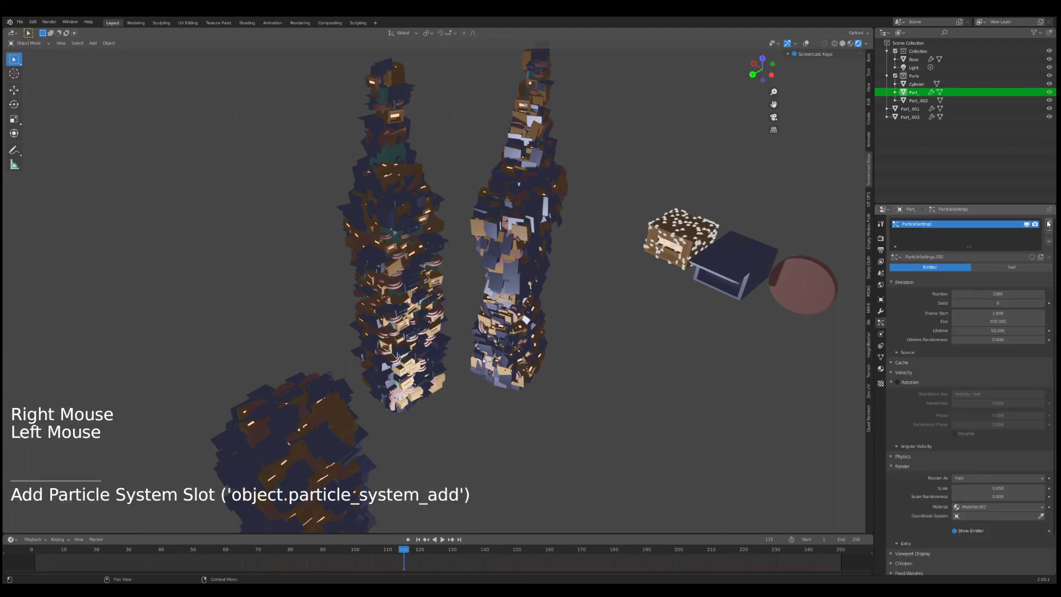
left_click(896, 261)
left_click(908, 272)
left_click(909, 270)
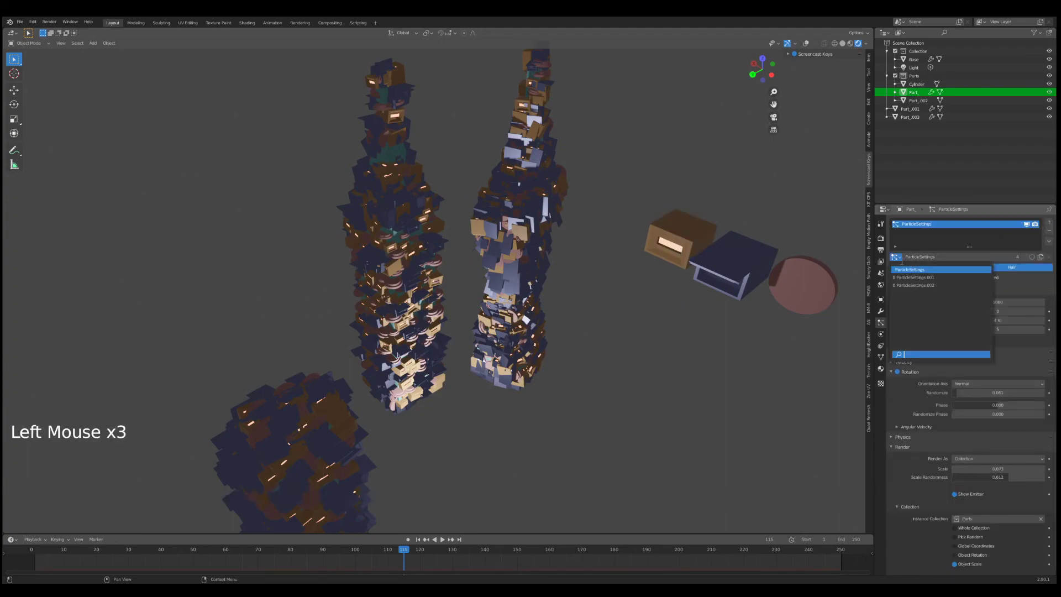
left_click(895, 262)
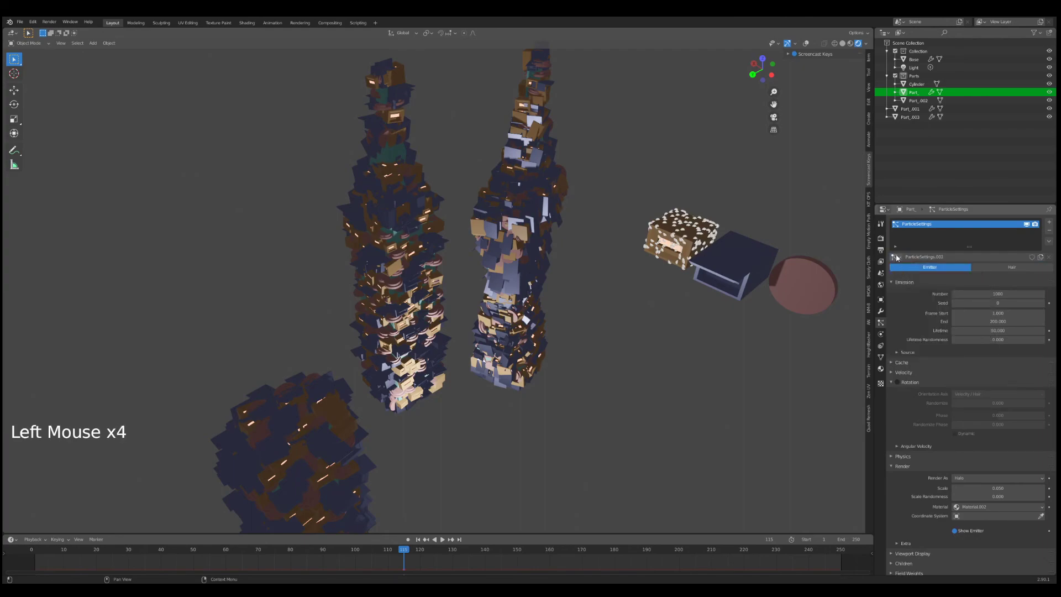
left_click(909, 273)
left_click(1049, 230)
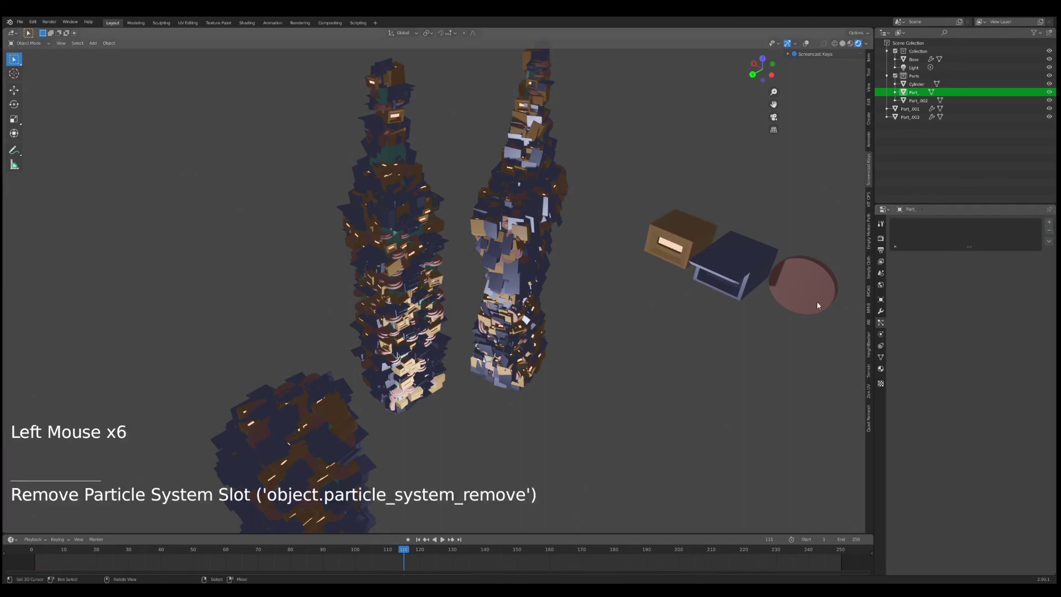
- Inspect the coloured parts and window details of the two tall towers up close
middle_click_drag(541, 332, 620, 243)
scroll(632, 336, "up", 3)
scroll(545, 339, "down", 1)
scroll(545, 339, "down", 1)
middle_click_drag(500, 291, 589, 250)
scroll(490, 315, "up", 4)
scroll(589, 250, "down", 1)
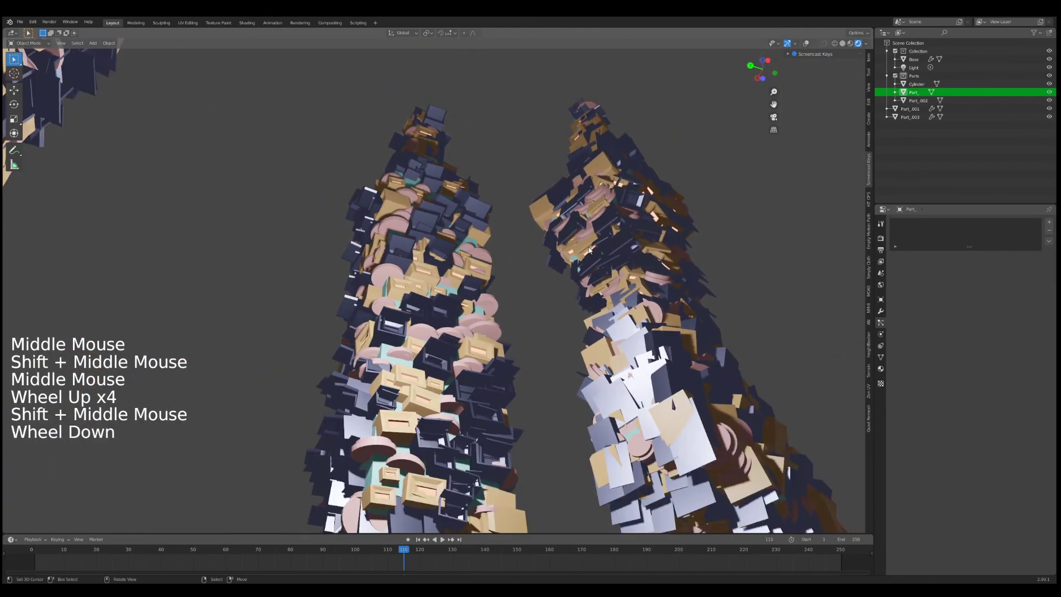